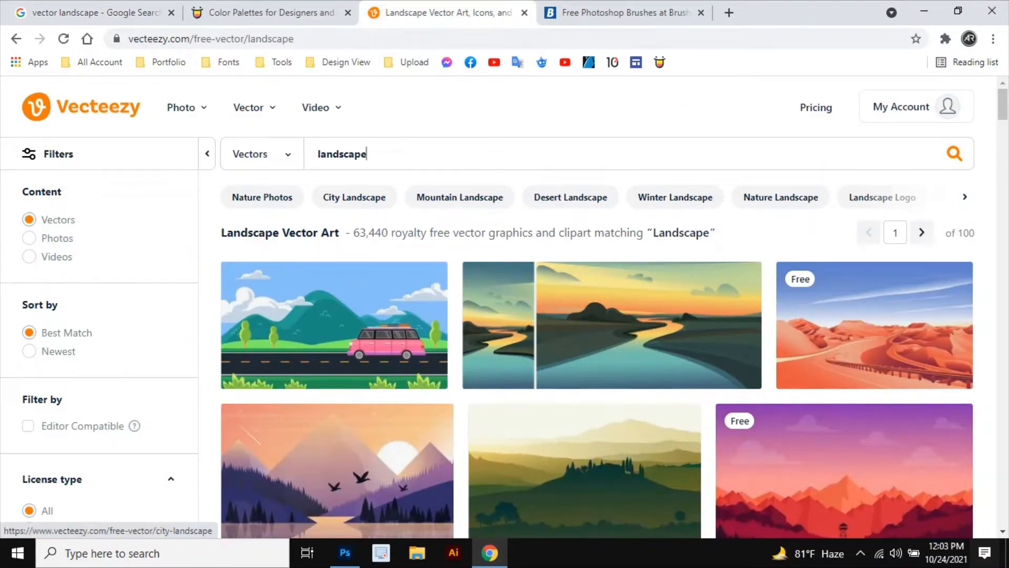
Step: Browse the landscape vector illustrations for reference
scroll(345, 354, down, 12)
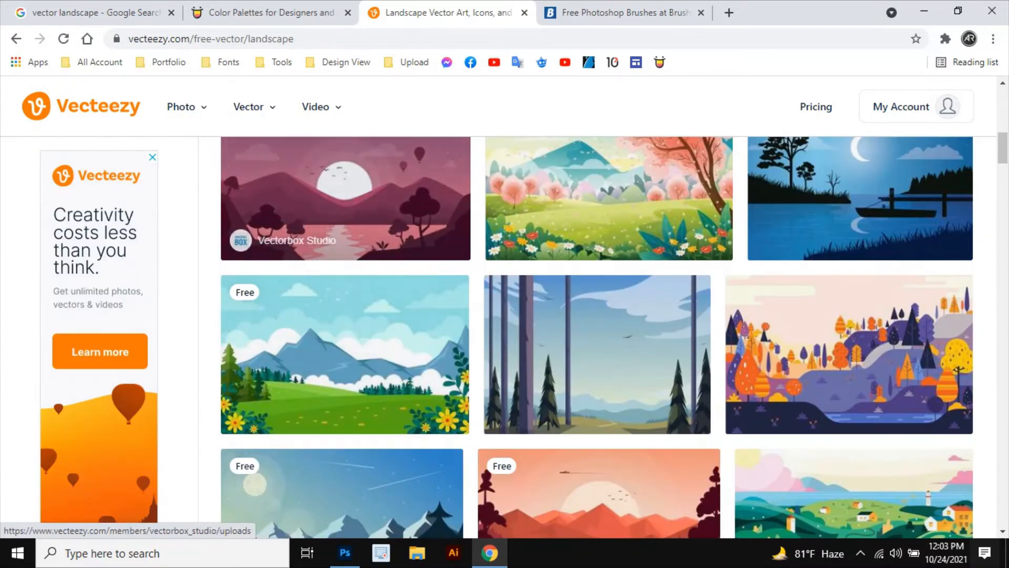
scroll(258, 236, up, 1)
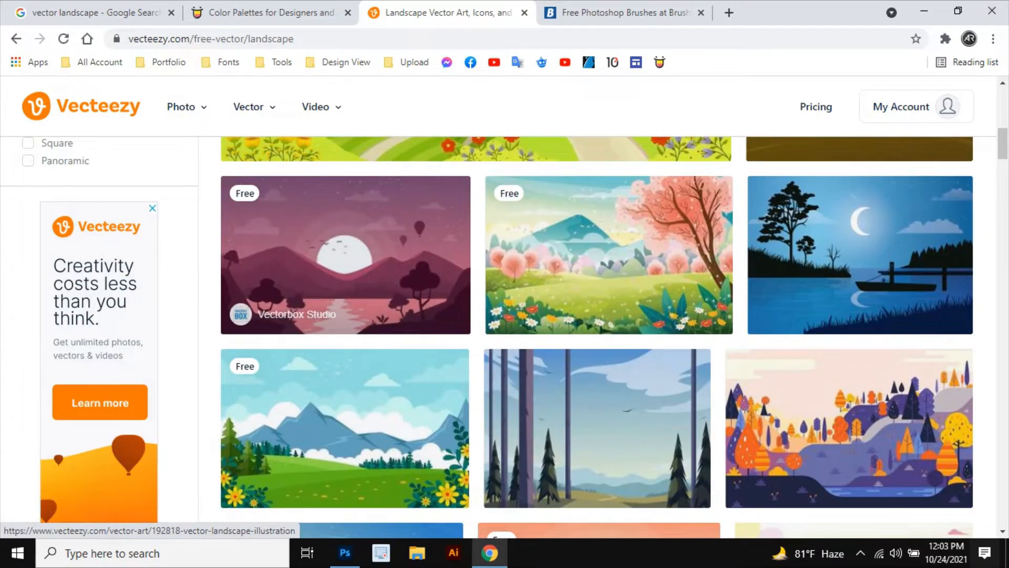
Step: Create a new Photoshop document named Vector Landscape at 1600 x 1200 px and 300 ppi
click(345, 553)
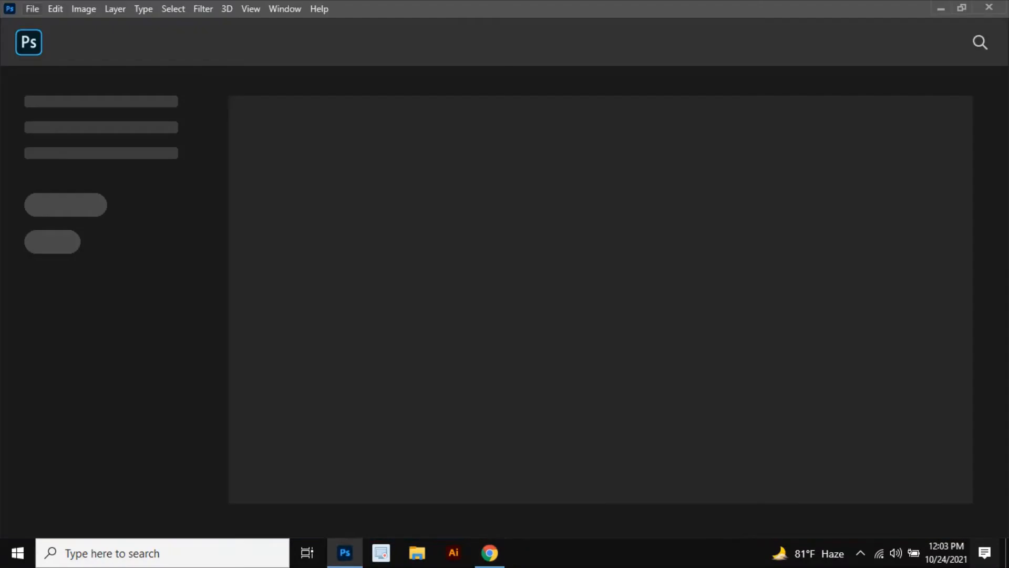
click(32, 8)
click(46, 23)
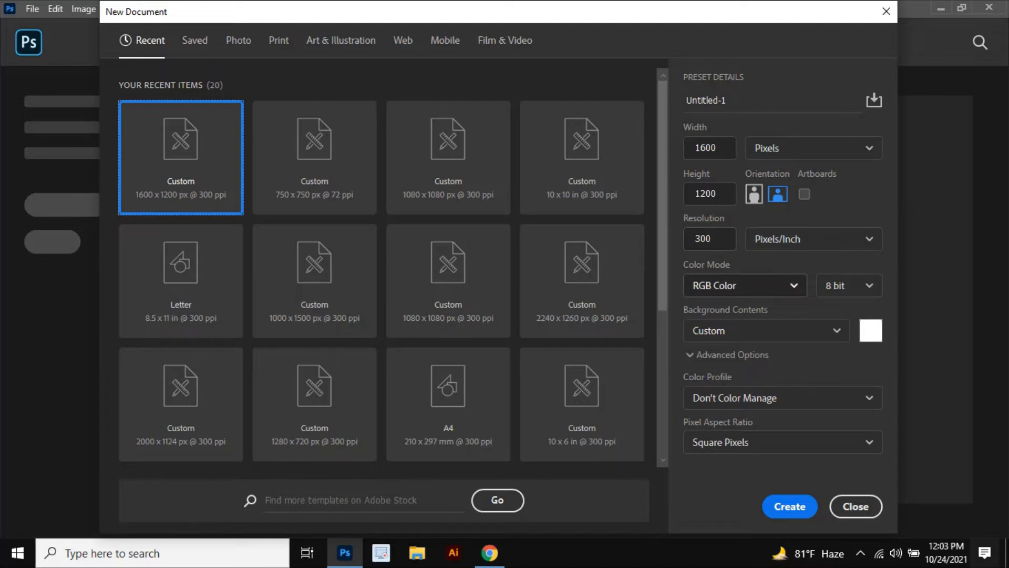
drag(729, 101, 685, 100)
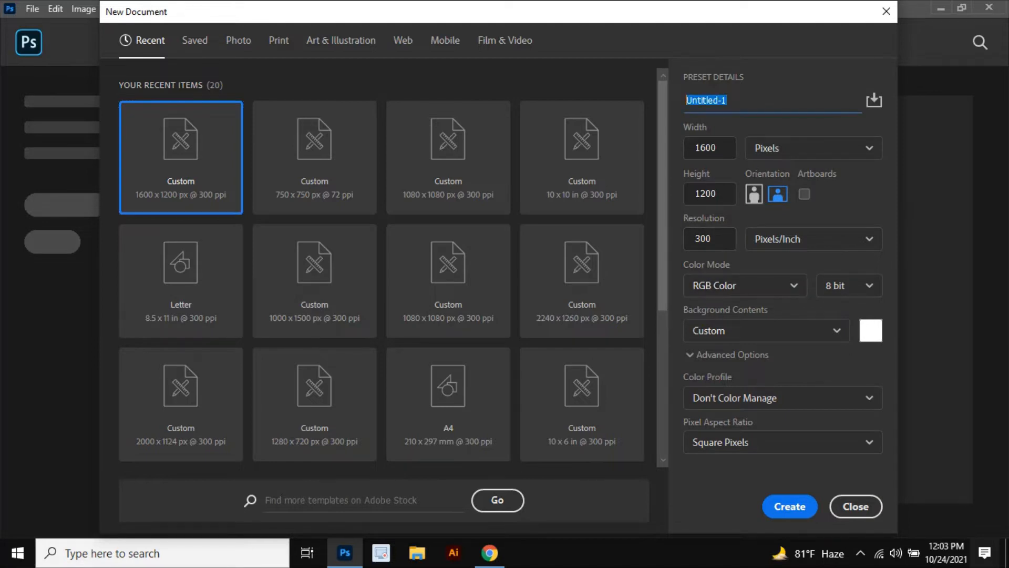
text(Vector Landscape)
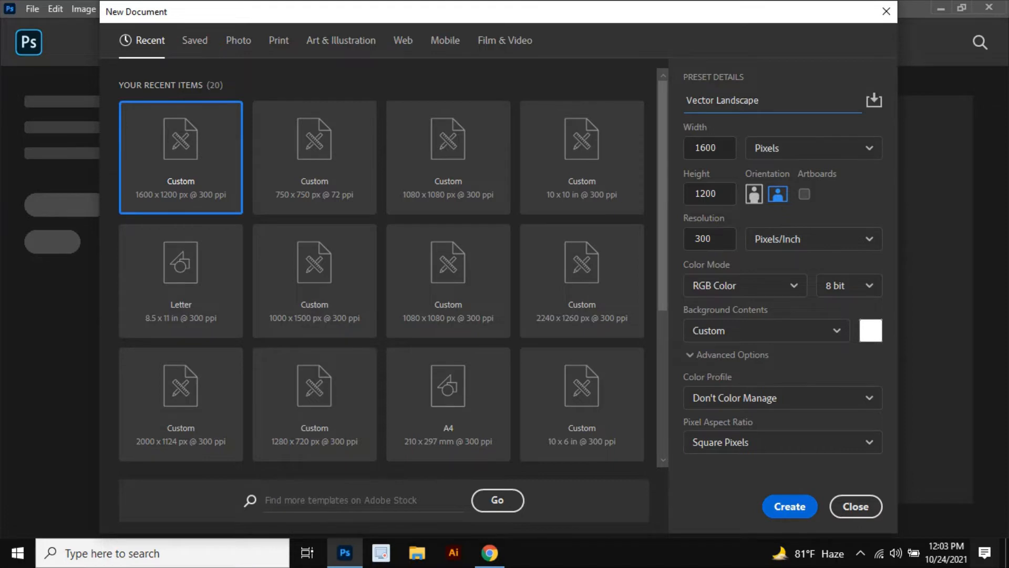
click(790, 506)
Step: Add a new layer and draw a wavy ground selection along the canvas bottom with the Lasso tool
scroll(390, 278, down, 7)
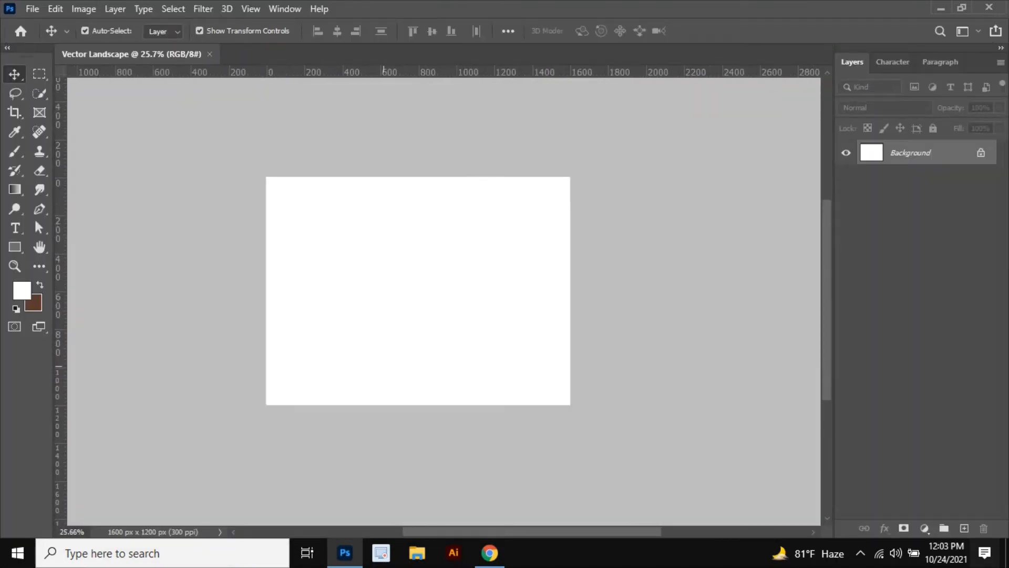
scroll(390, 365, up, 4)
scroll(434, 255, down, 2)
scroll(434, 255, up, 3)
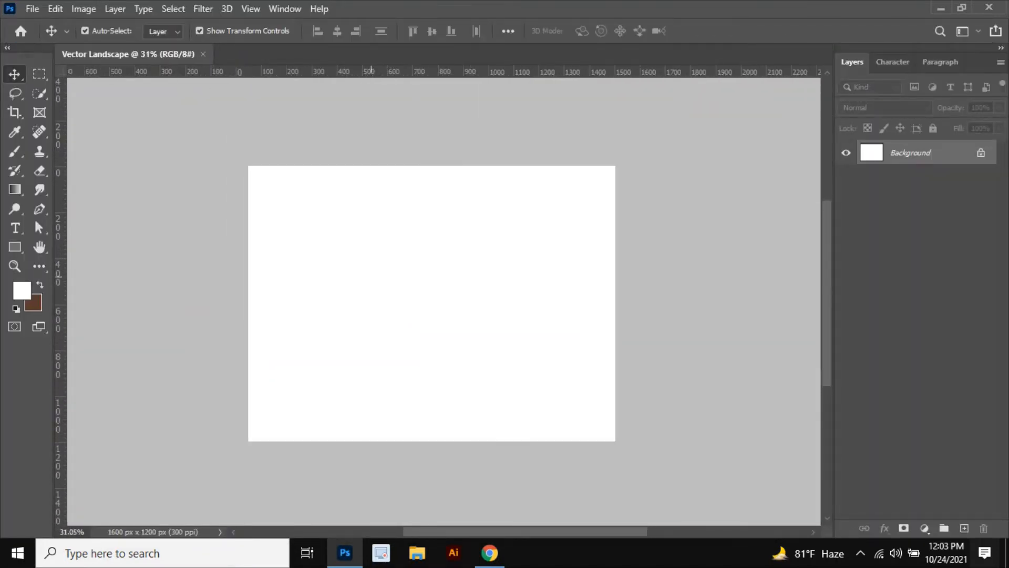
scroll(366, 306, down, 1)
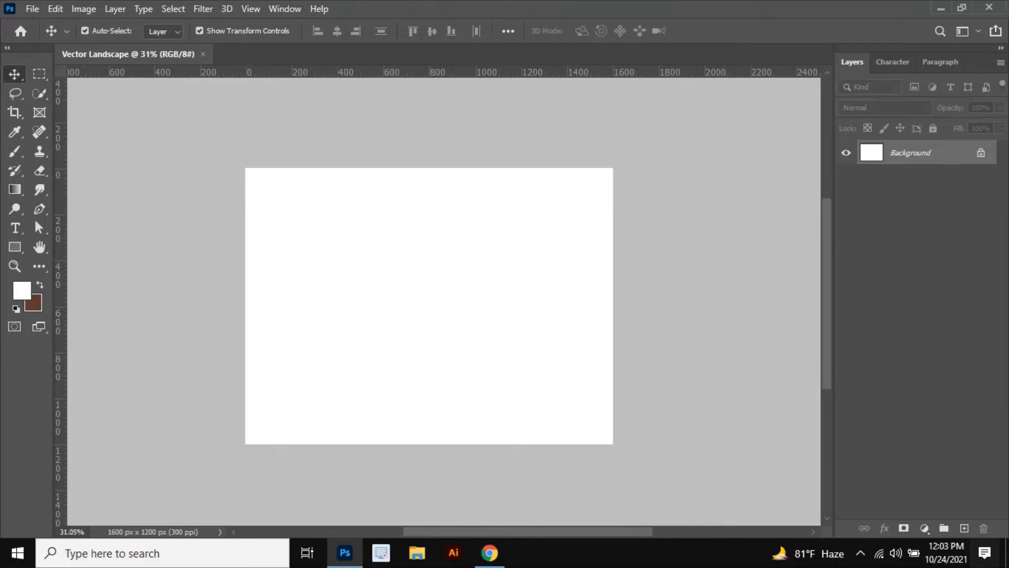
key(l)
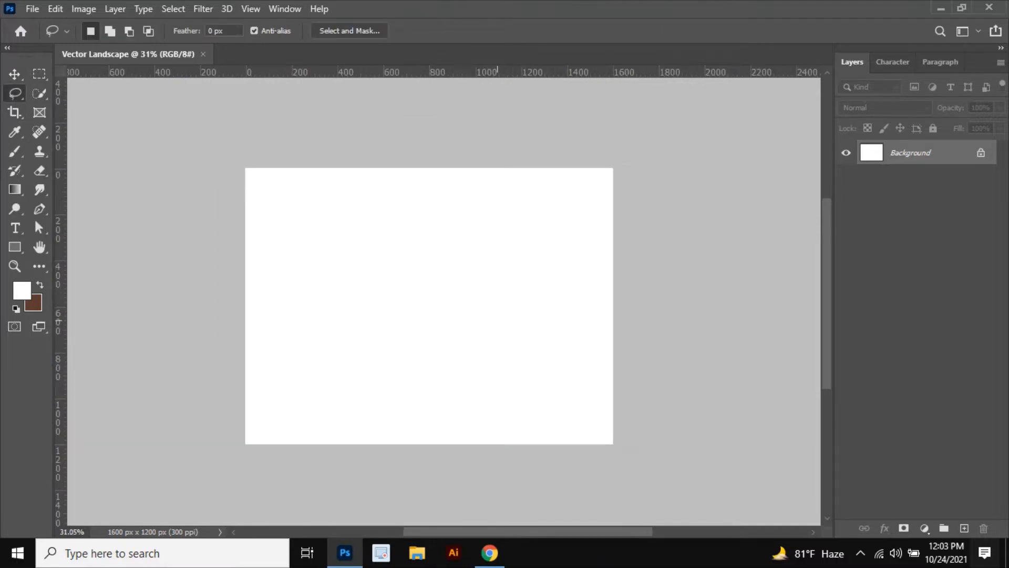
click(964, 528)
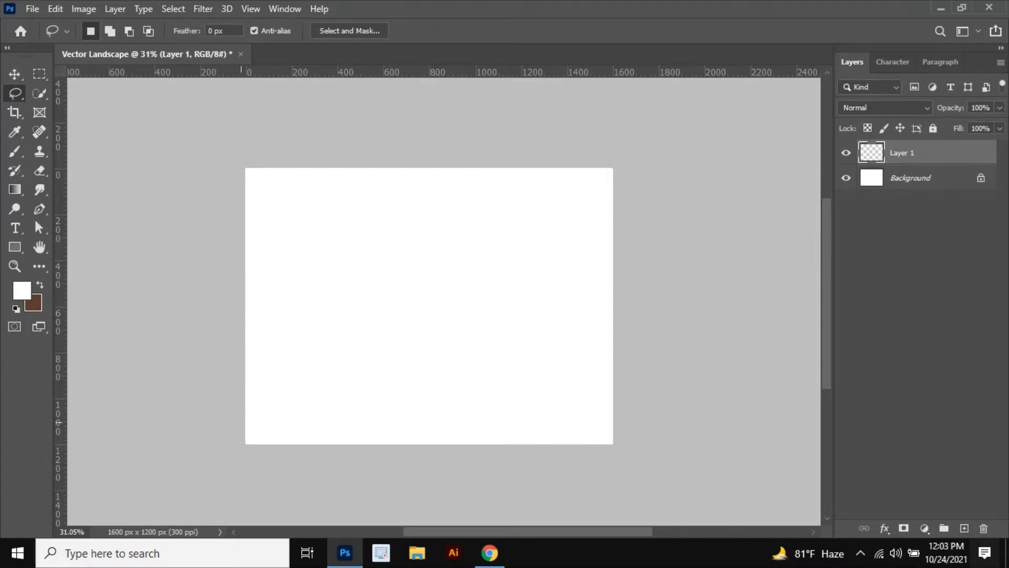
mouse_move(247, 423)
mouse_down()
mouse_move(525, 427)
mouse_move(613, 416)
mouse_move(613, 444)
mouse_move(246, 444)
mouse_move(205, 426)
mouse_up()
Step: Copy the dark brown #402218 from a Coffee palette on Color Hunt in the browser
click(489, 553)
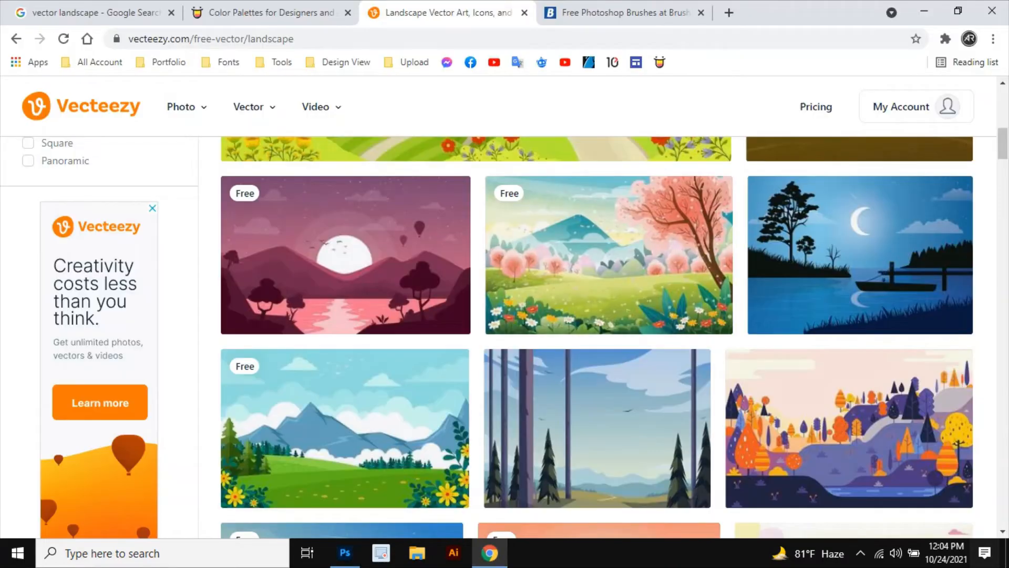
click(270, 12)
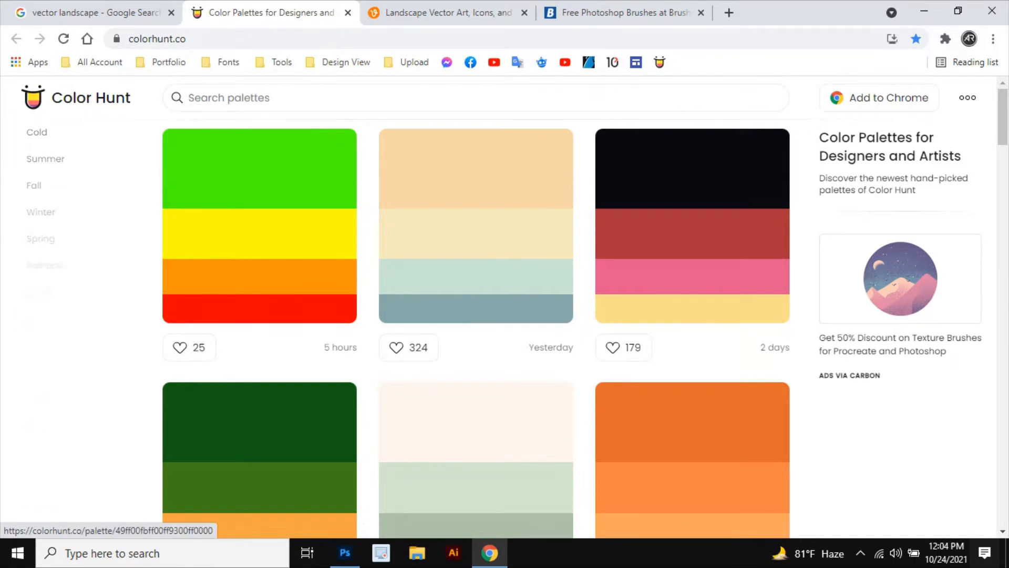
scroll(42, 367, down, 3)
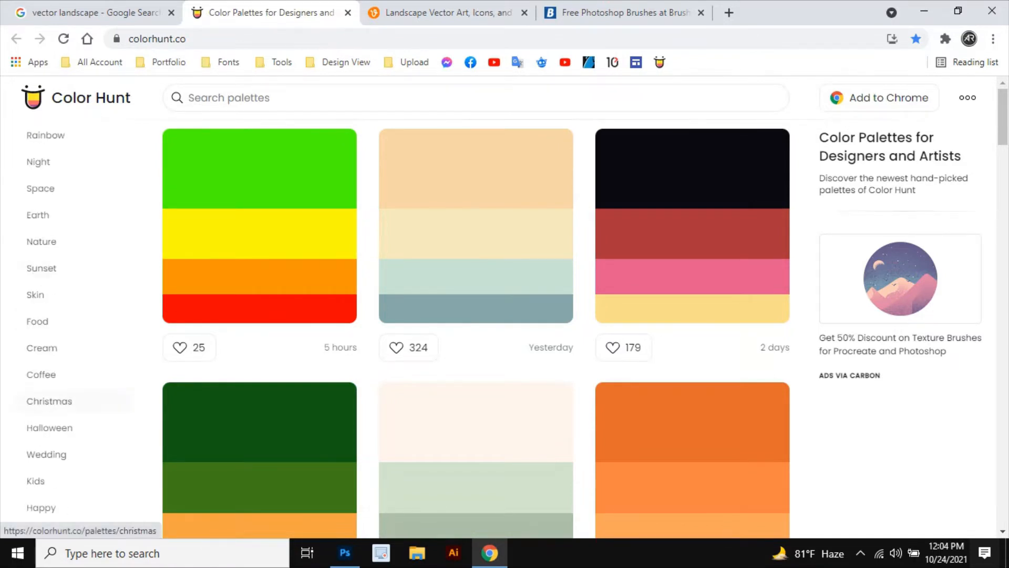
click(41, 374)
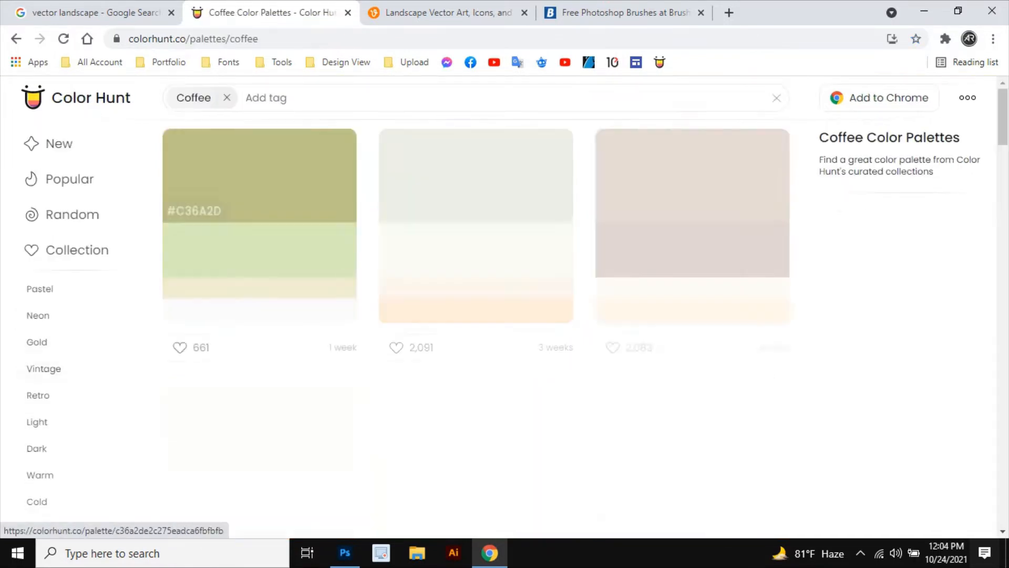
scroll(258, 263, down, 3)
scroll(257, 263, down, 4)
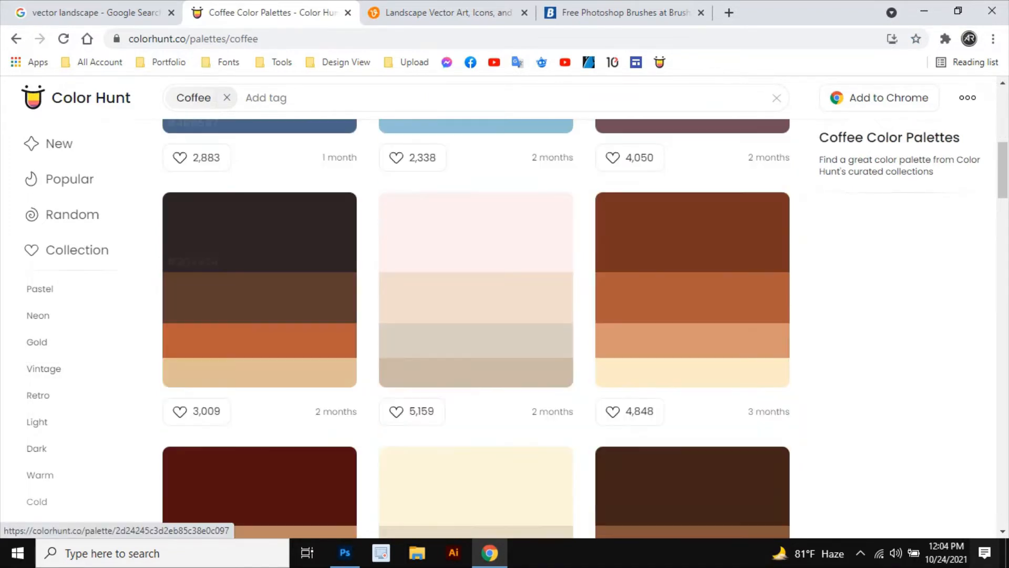
scroll(257, 247, down, 1)
scroll(473, 315, down, 3)
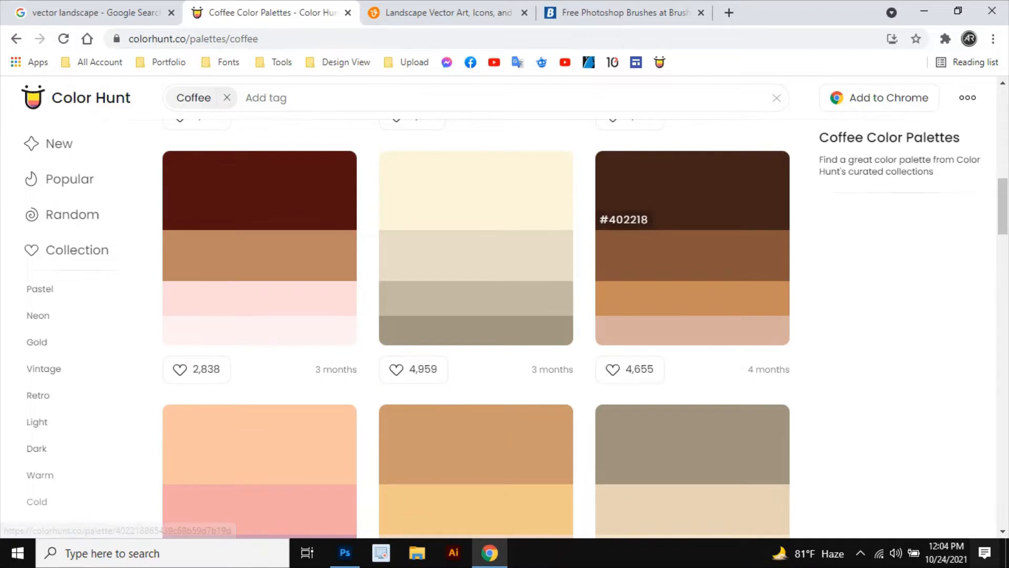
click(684, 190)
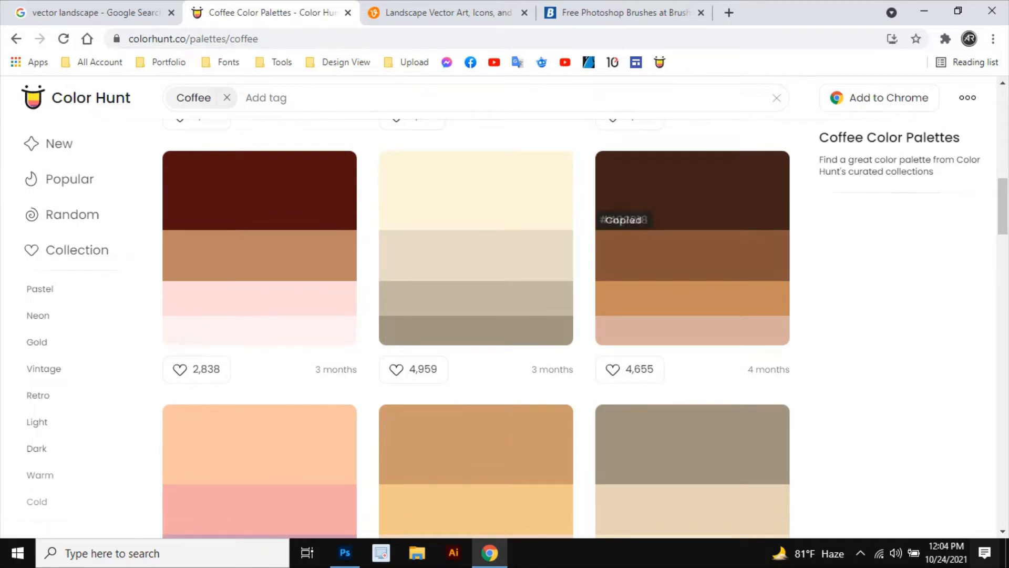
Step: Set the Photoshop foreground color to #402218
click(345, 553)
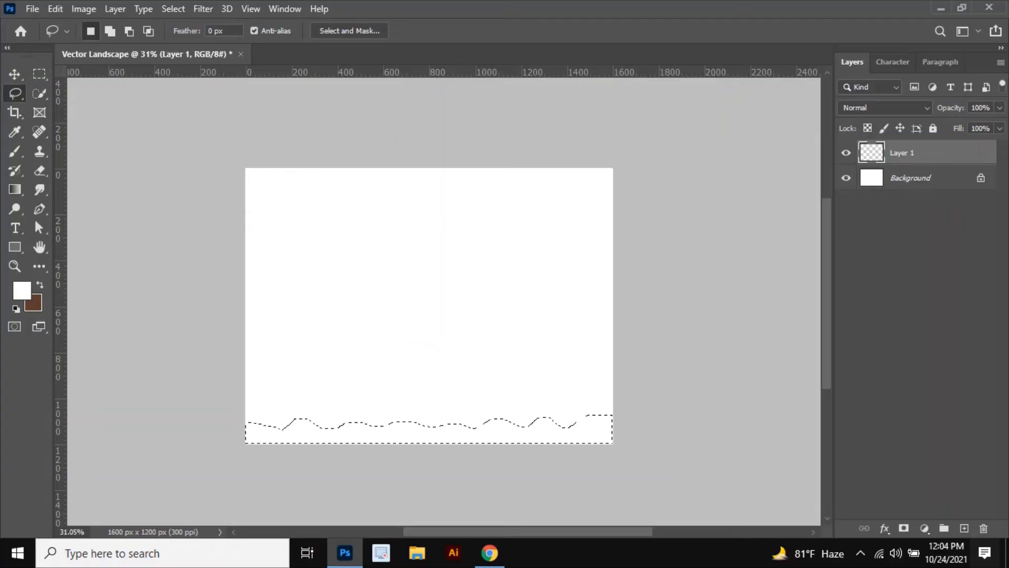
click(22, 290)
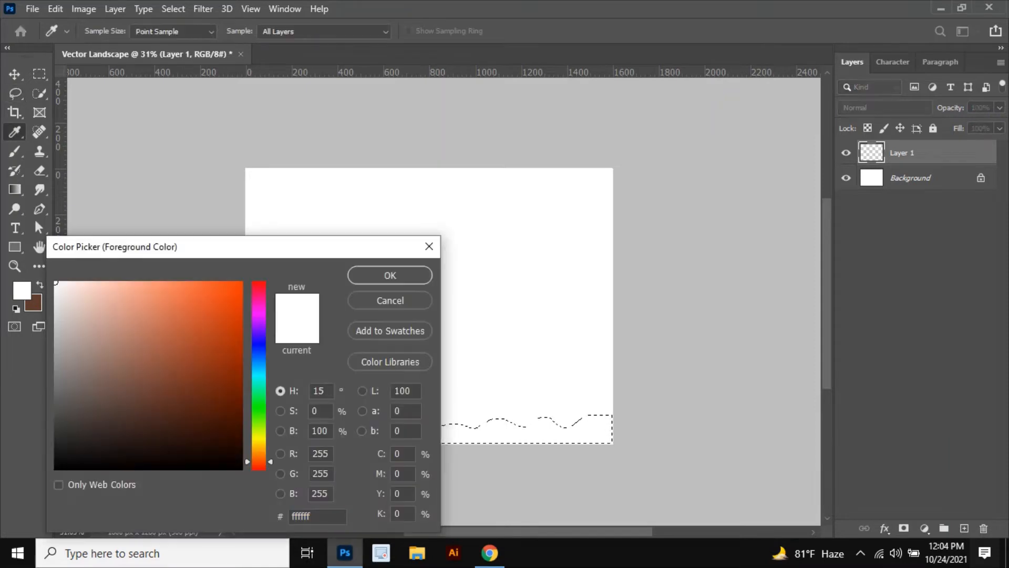
text(402218)
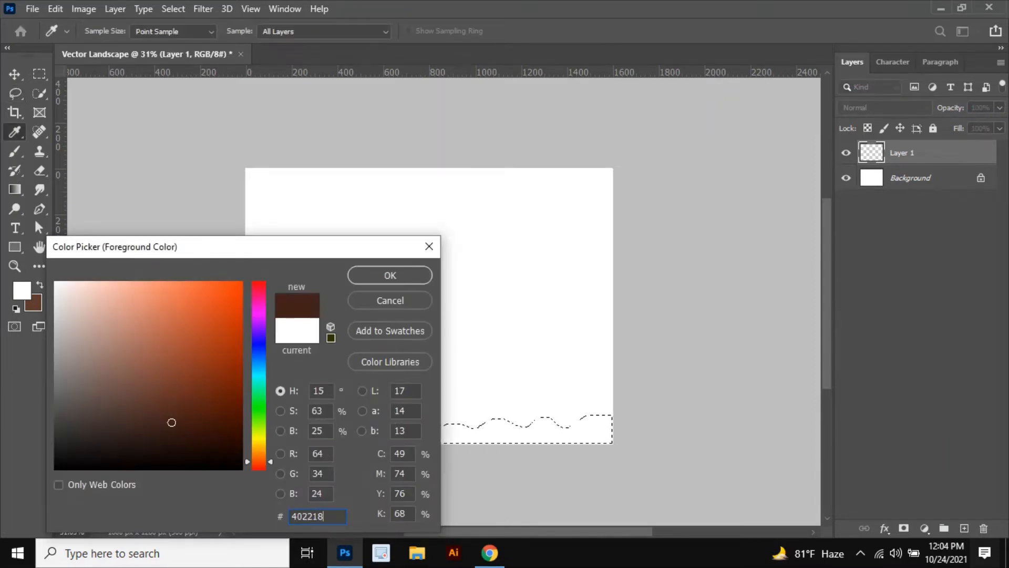
key(Return)
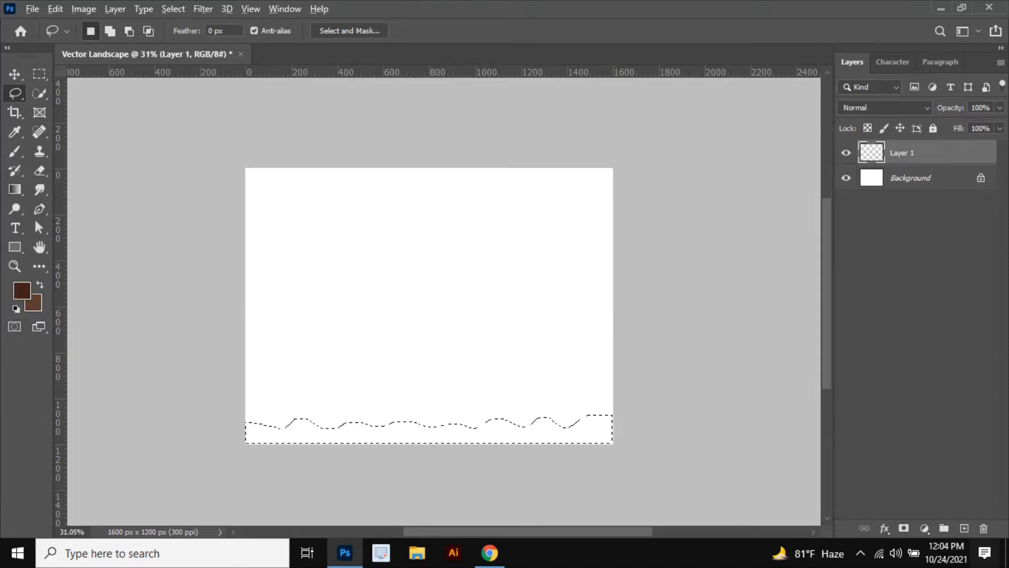
Step: Fill the wavy selection with the brown foreground color and deselect it
key(alt+BackSpace)
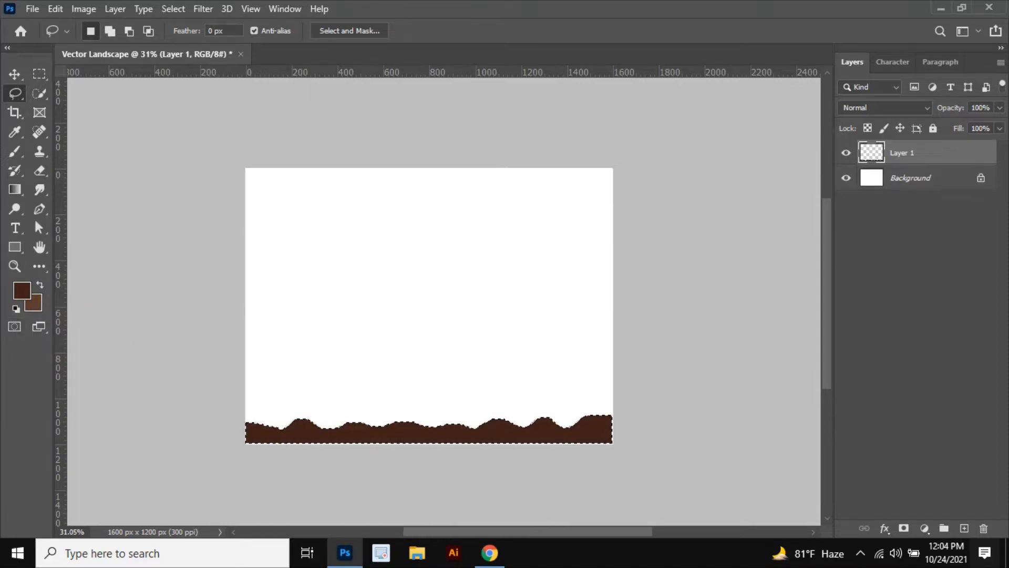
key(v)
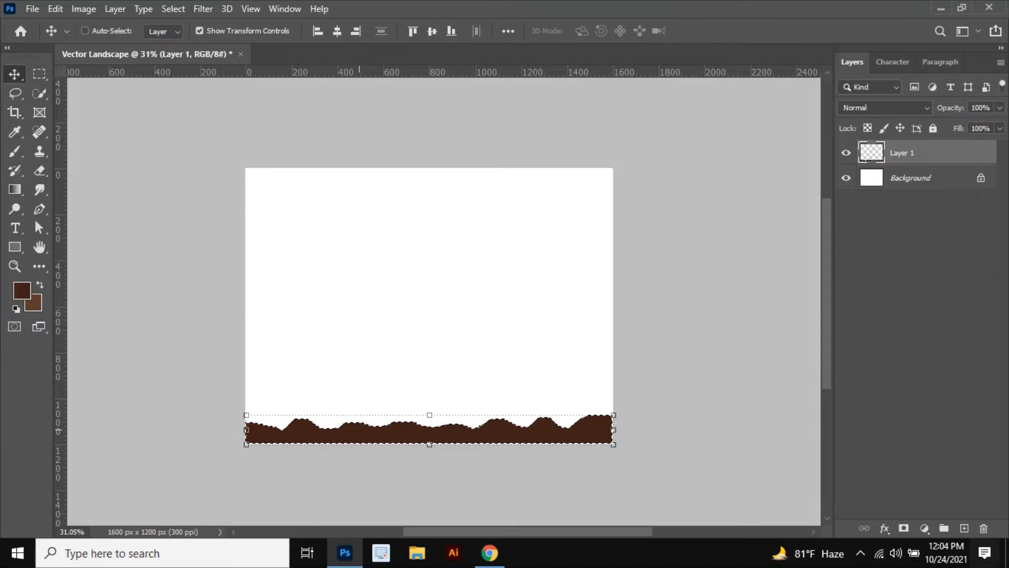
key(ctrl+d)
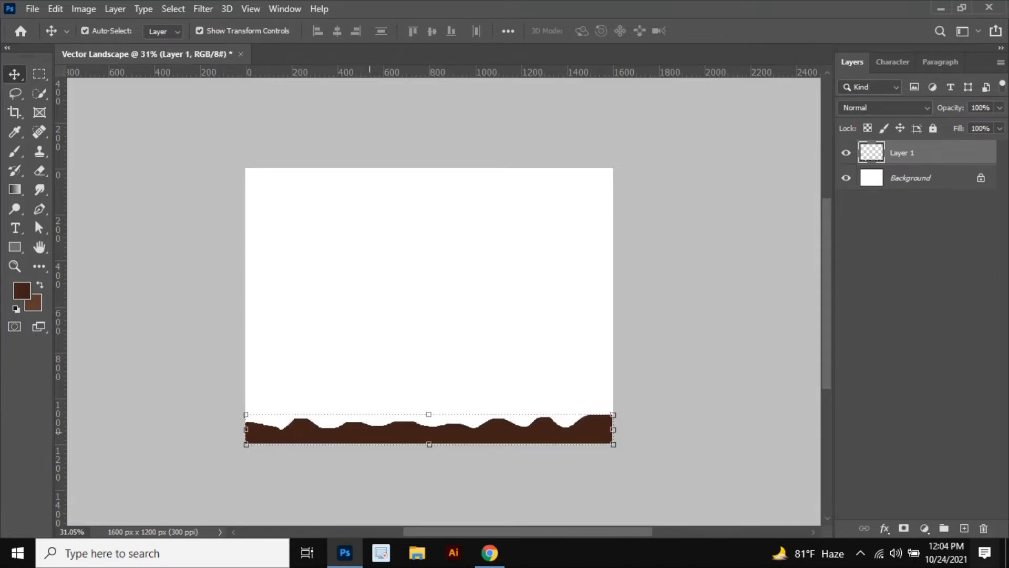
Step: Move the brown ground shape up to about the canvas middle and add a new empty layer
drag(371, 431, 371, 321)
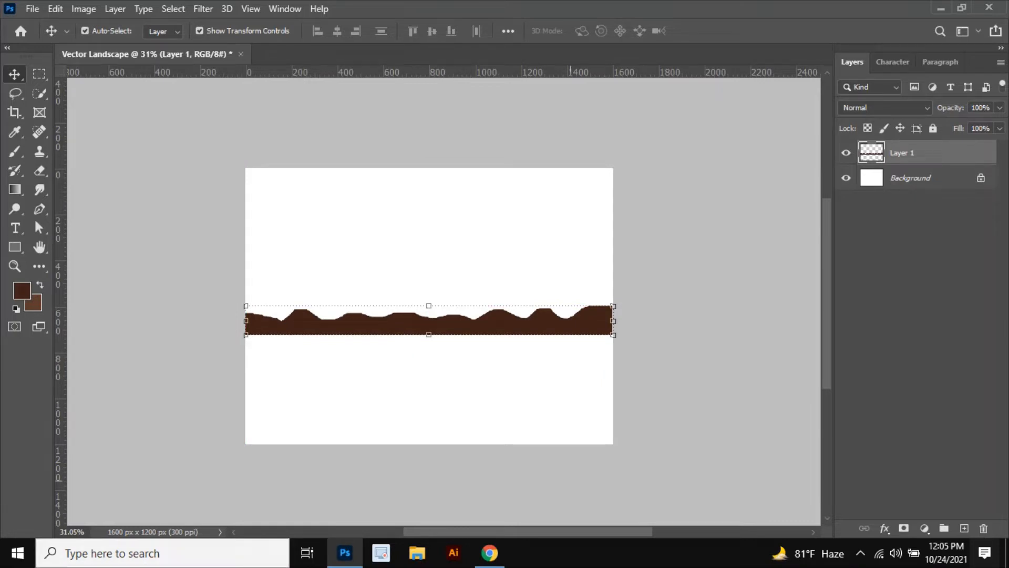
click(965, 529)
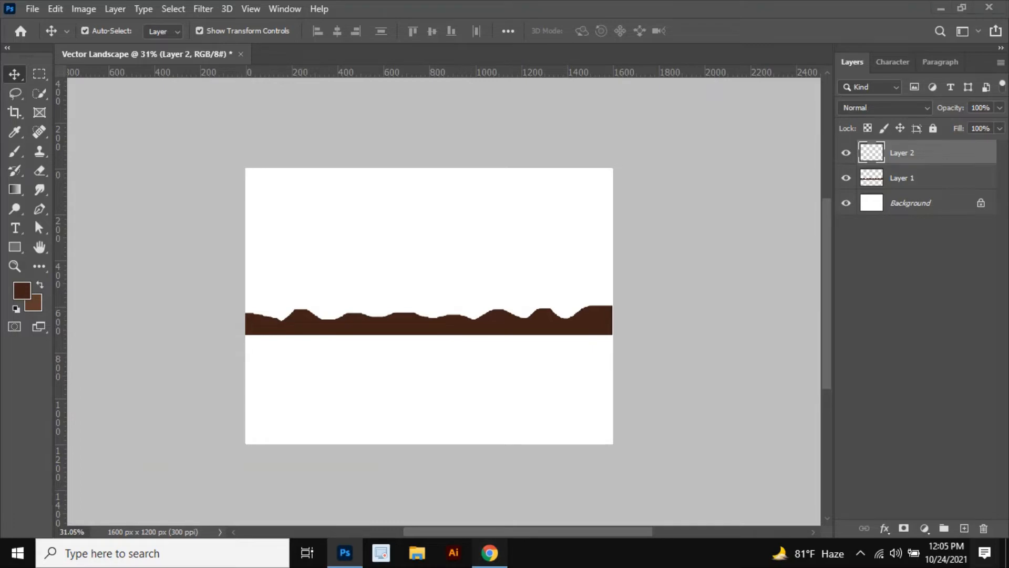
Step: Search Brusheezy for tree brushes in the browser
key(alt+Tab)
click(626, 13)
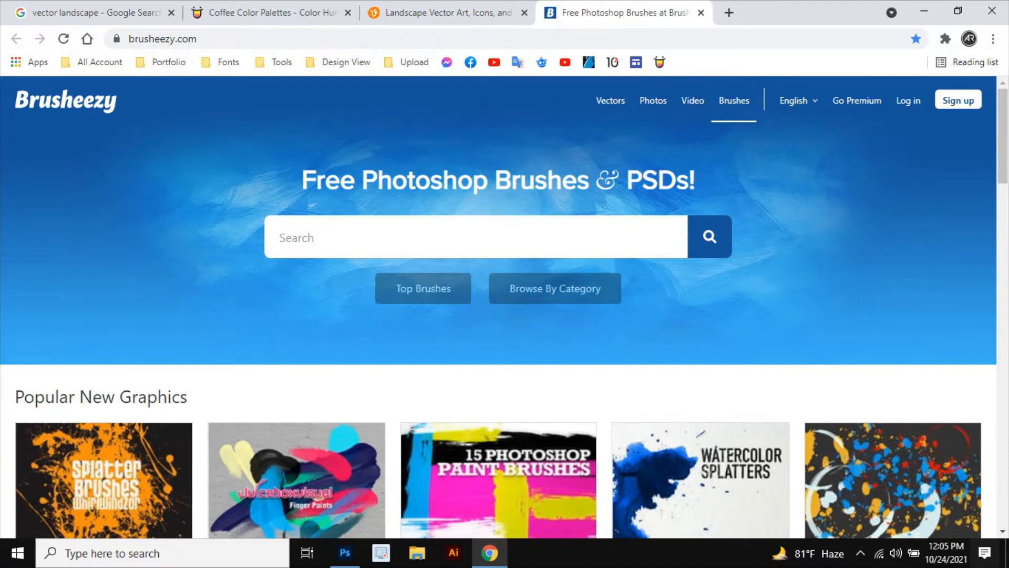
text(tree)
key(Return)
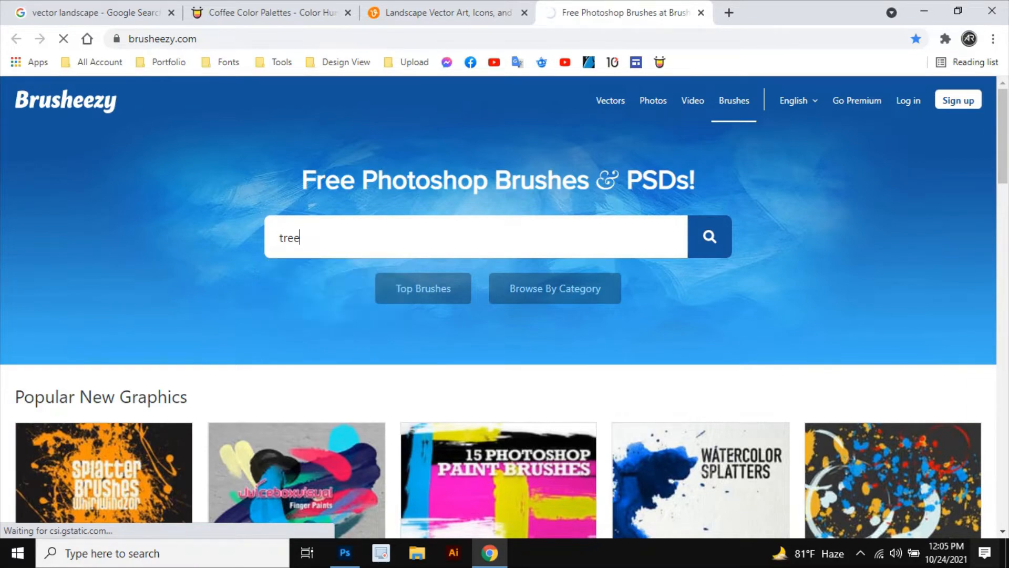
Step: Open the 9 High Resolution Tree Brushes page from the tree results
scroll(570, 336, down, 4)
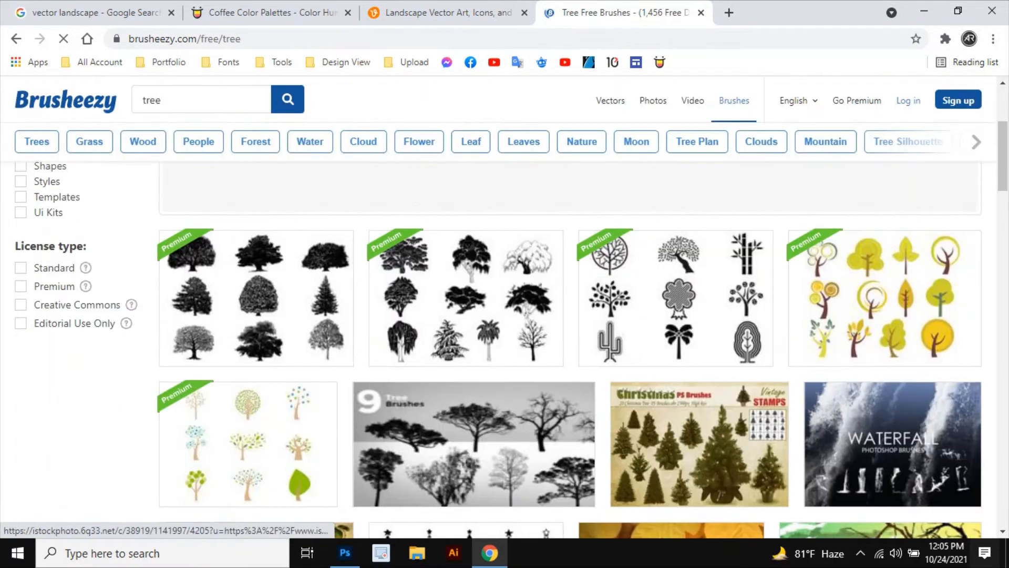
scroll(368, 339, down, 4)
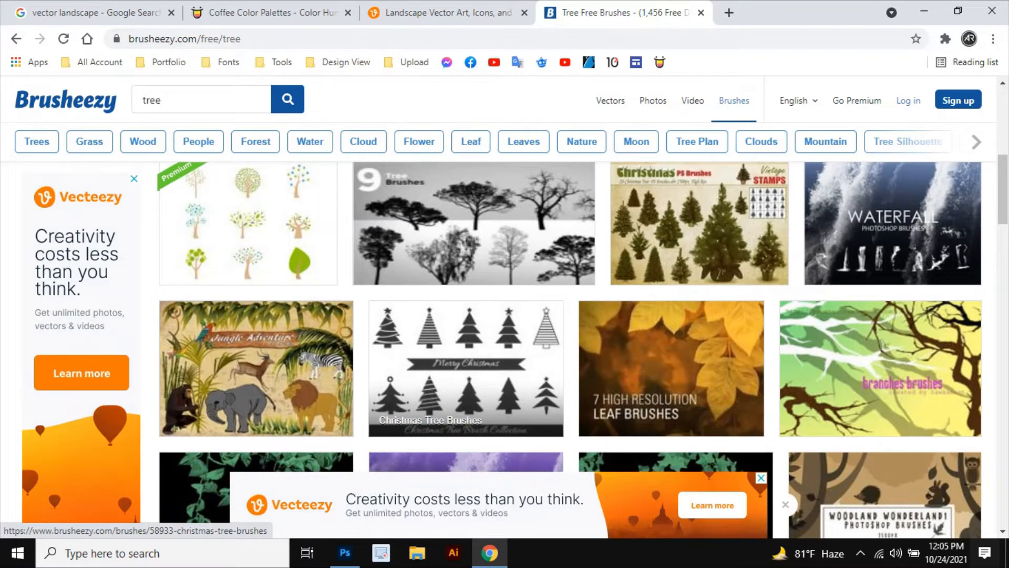
scroll(466, 339, up, 4)
scroll(465, 339, down, 3)
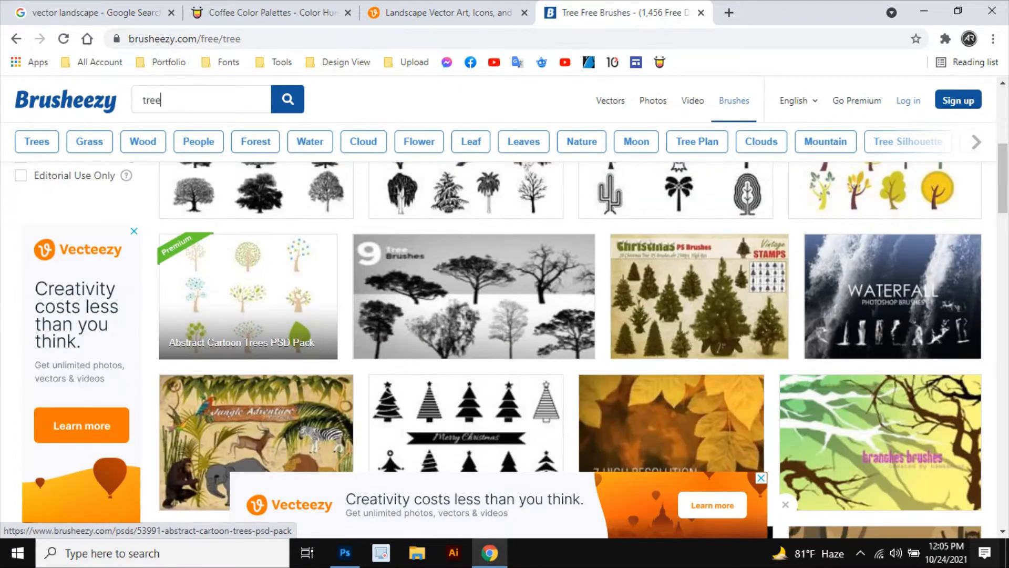
click(465, 316)
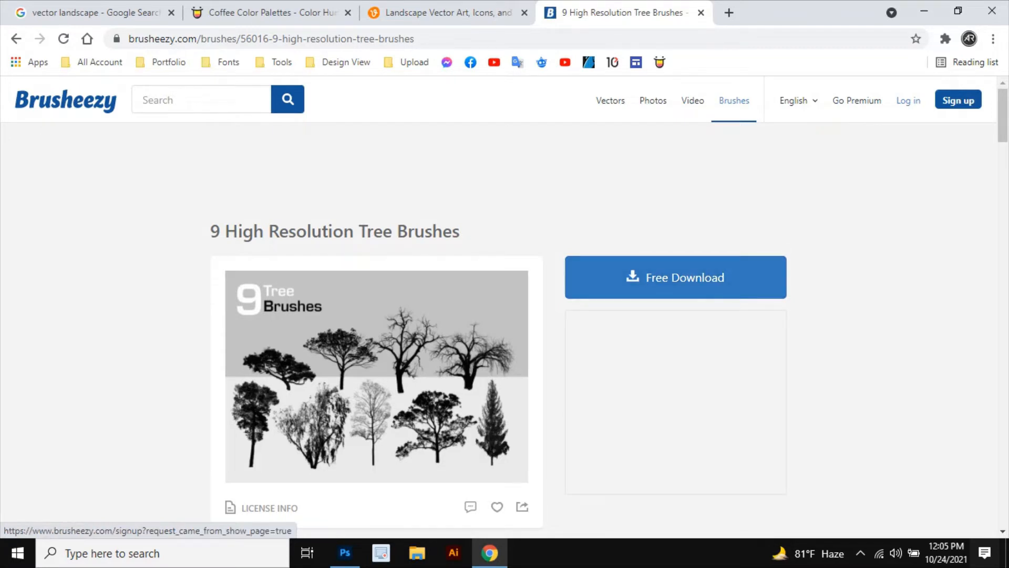
Step: Open File Explorer's Downloads folder and select the conceptart_tree_brushes (1) archive
key(super+e)
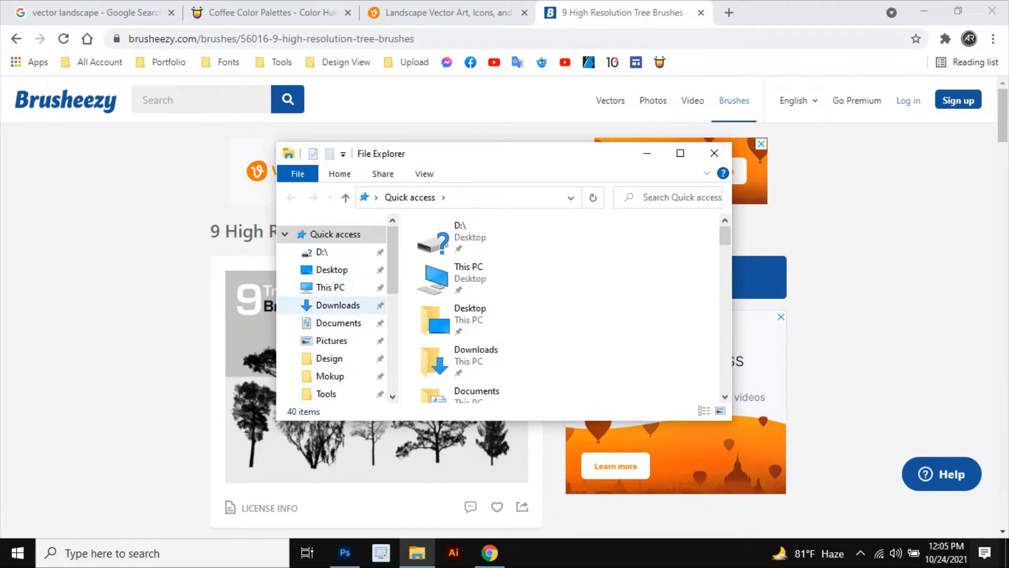
click(337, 305)
click(547, 231)
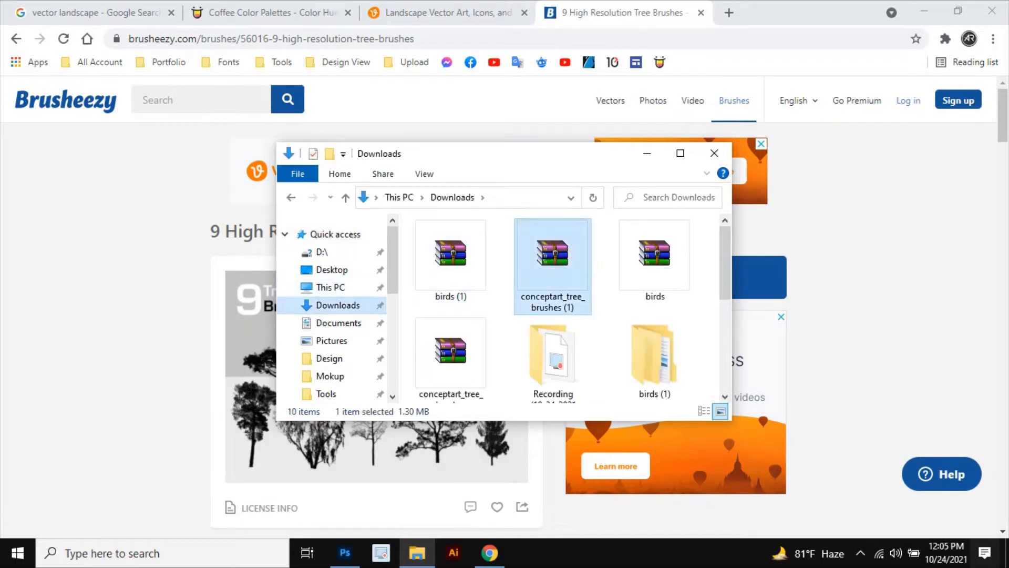
Step: Extract the conceptart_tree_brushes (1) archive into its own folder and open it to select the brush file
right_click(547, 230)
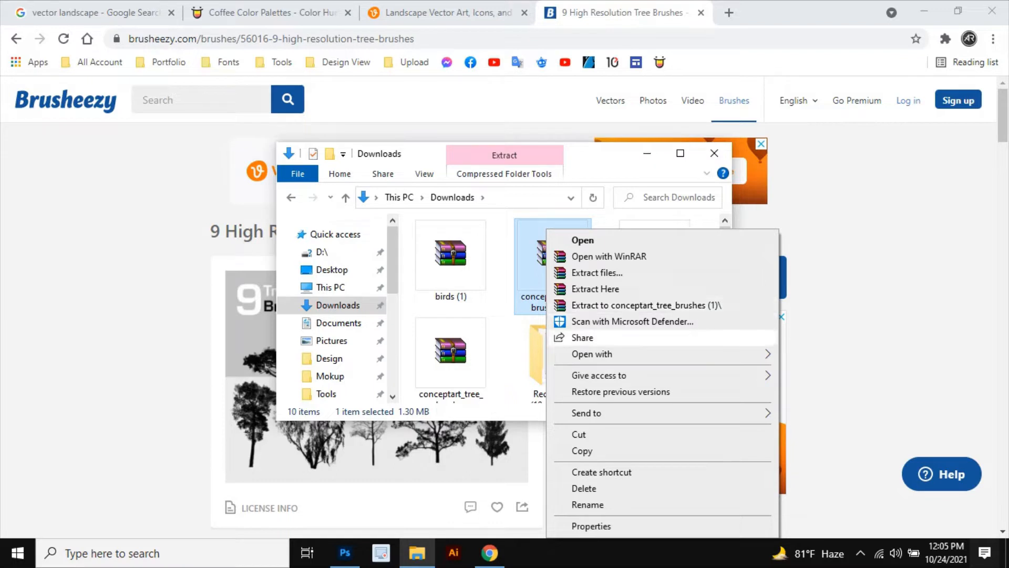
click(647, 305)
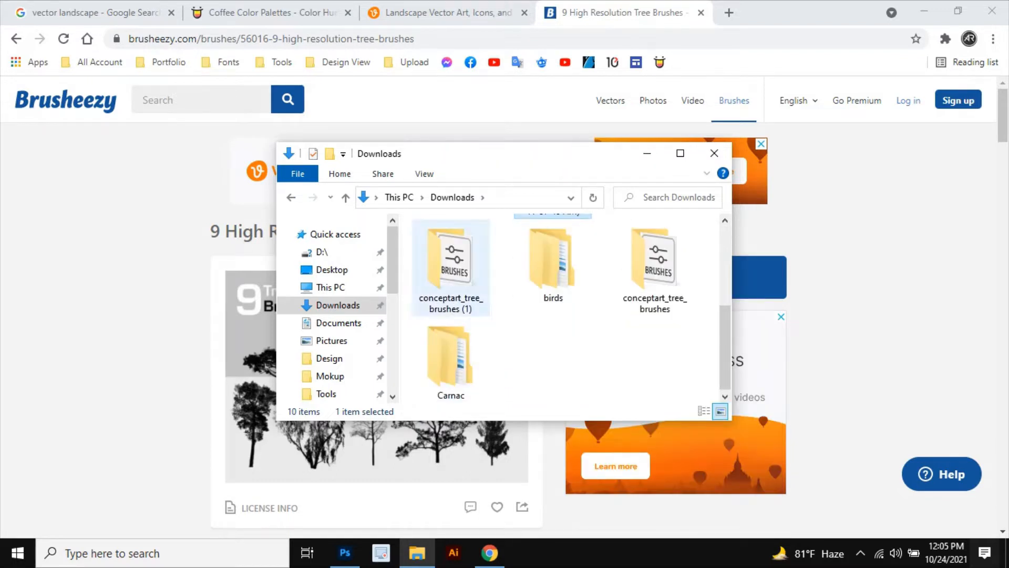
double_click(450, 263)
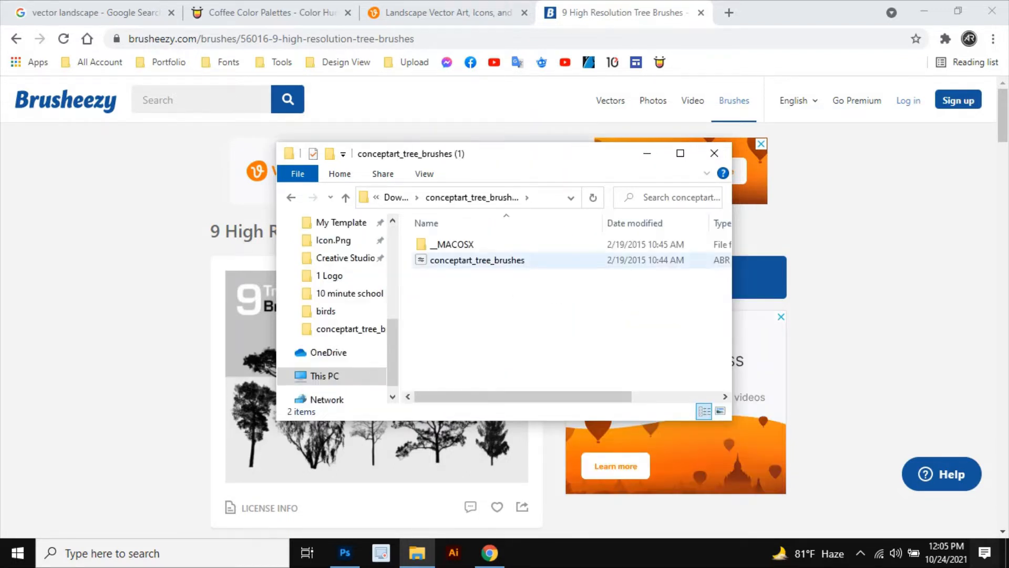
click(442, 262)
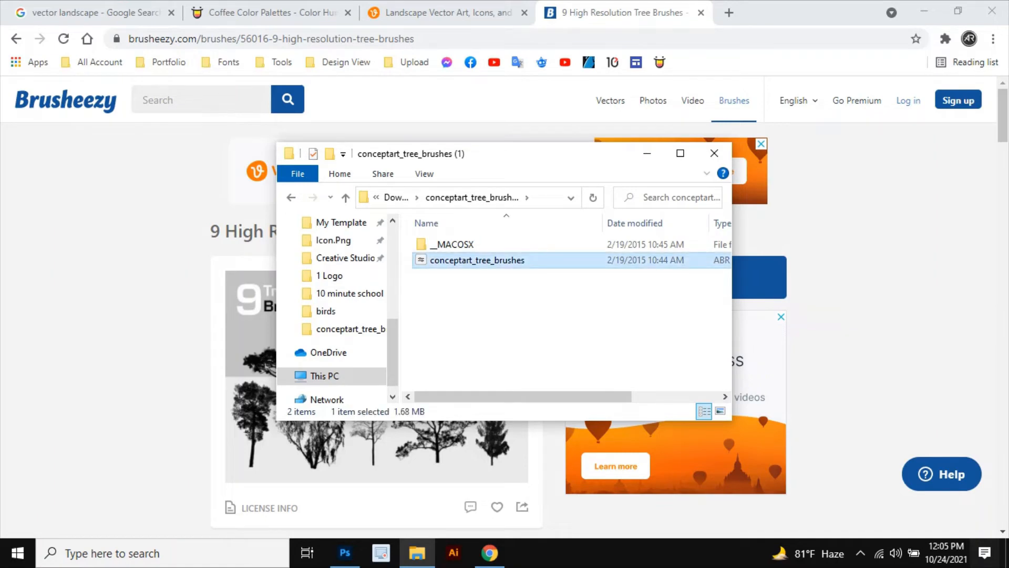
Step: With the Brush tool active, import the conceptart_tree_brushes ABR file from Downloads into the brush presets
click(345, 552)
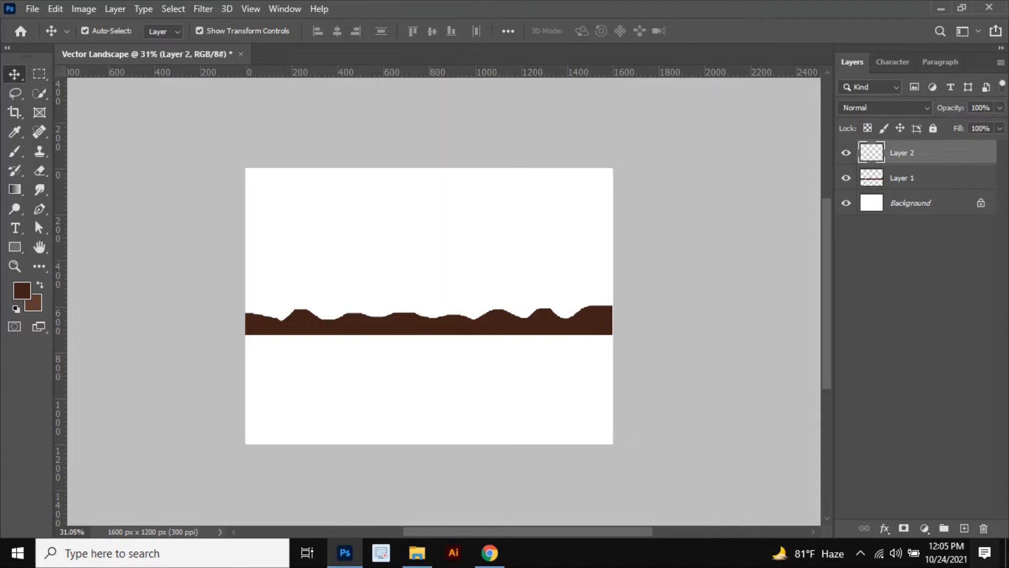
key(b)
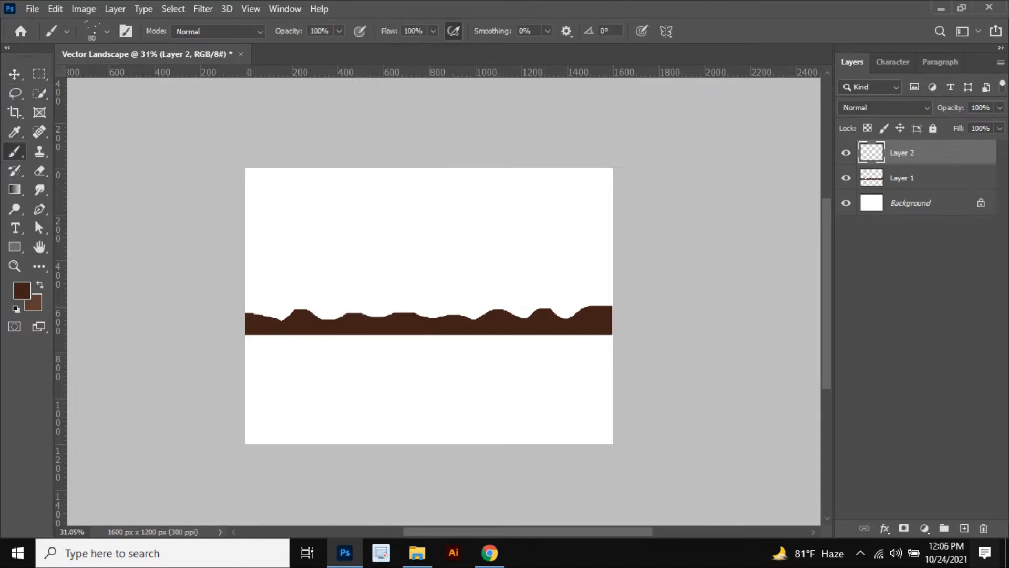
click(106, 31)
click(200, 60)
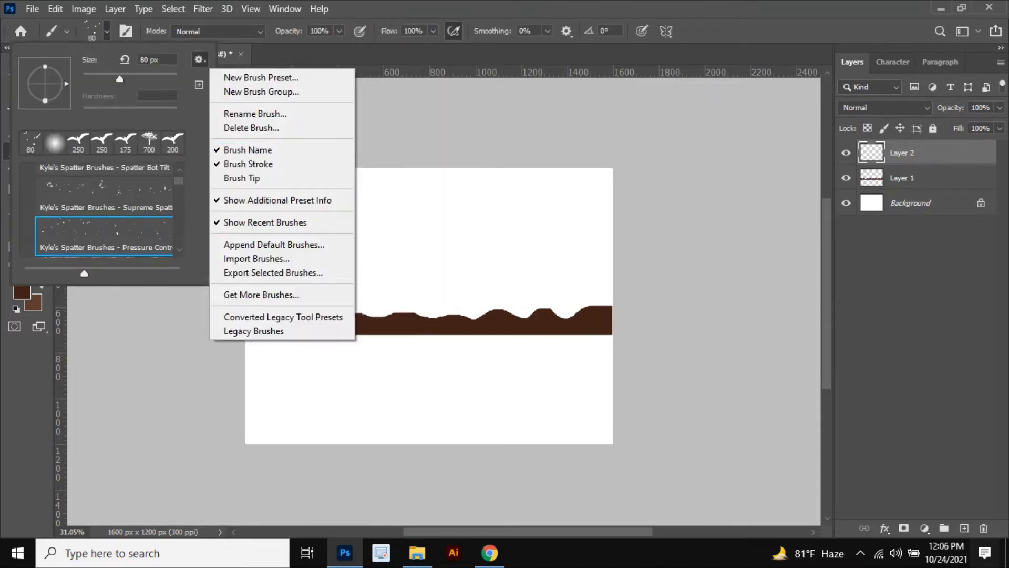
click(242, 258)
scroll(68, 271, up, 3)
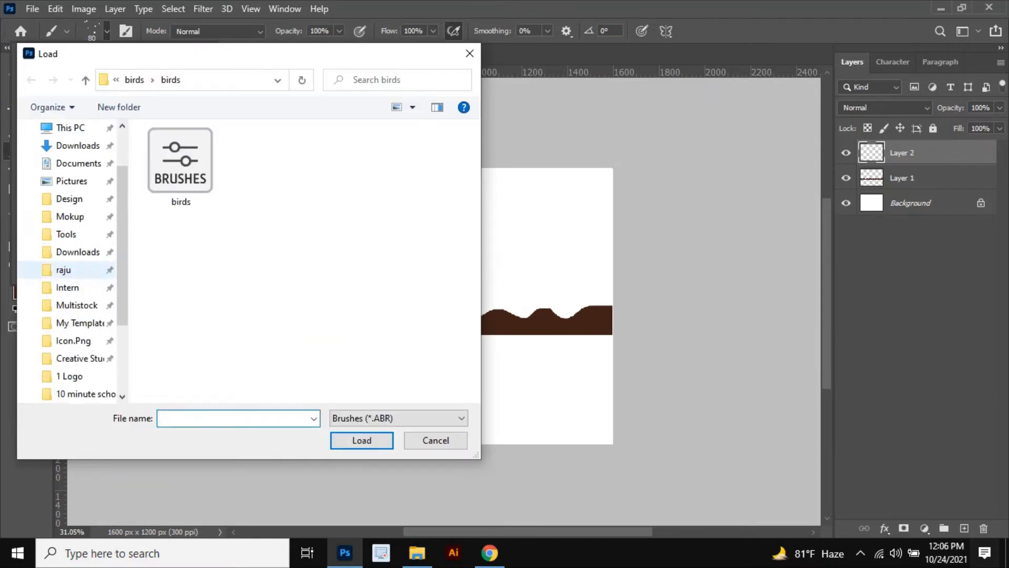
click(78, 210)
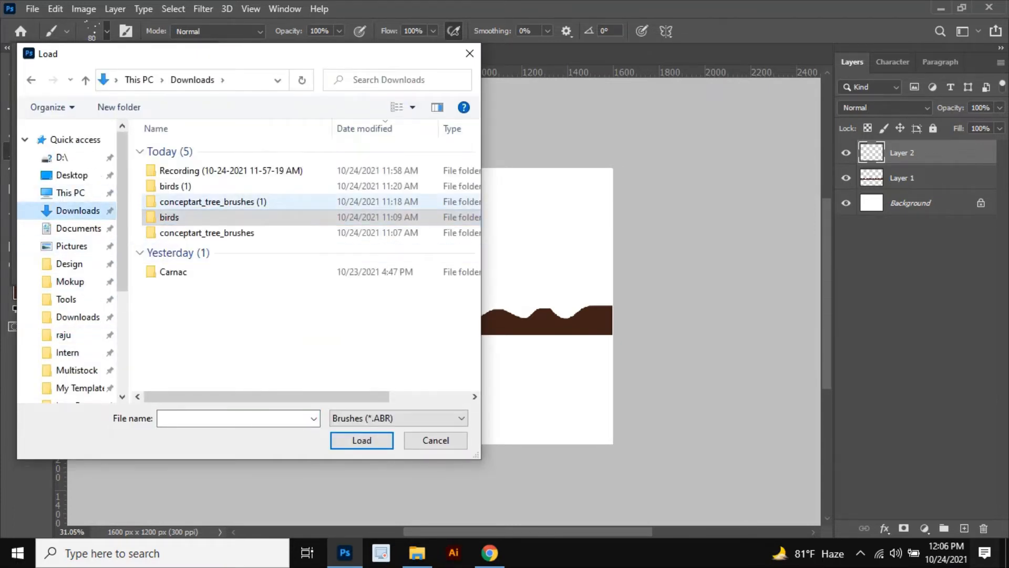
double_click(210, 201)
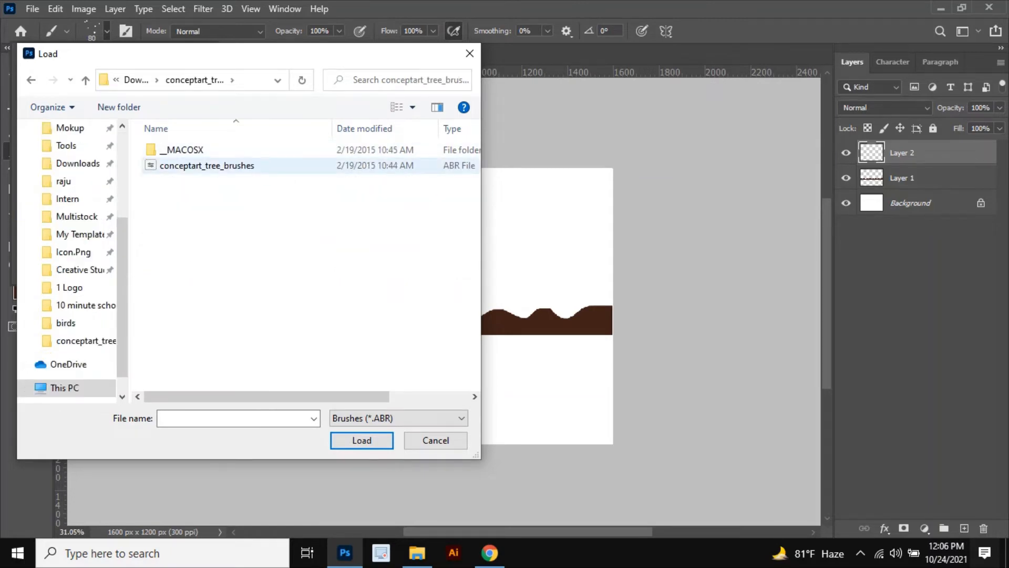
click(210, 166)
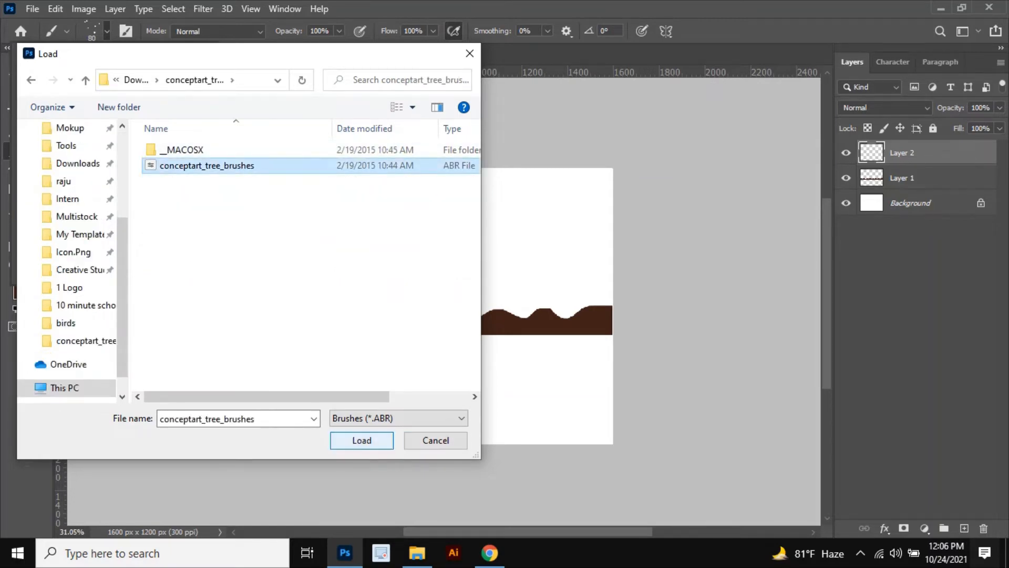
click(363, 440)
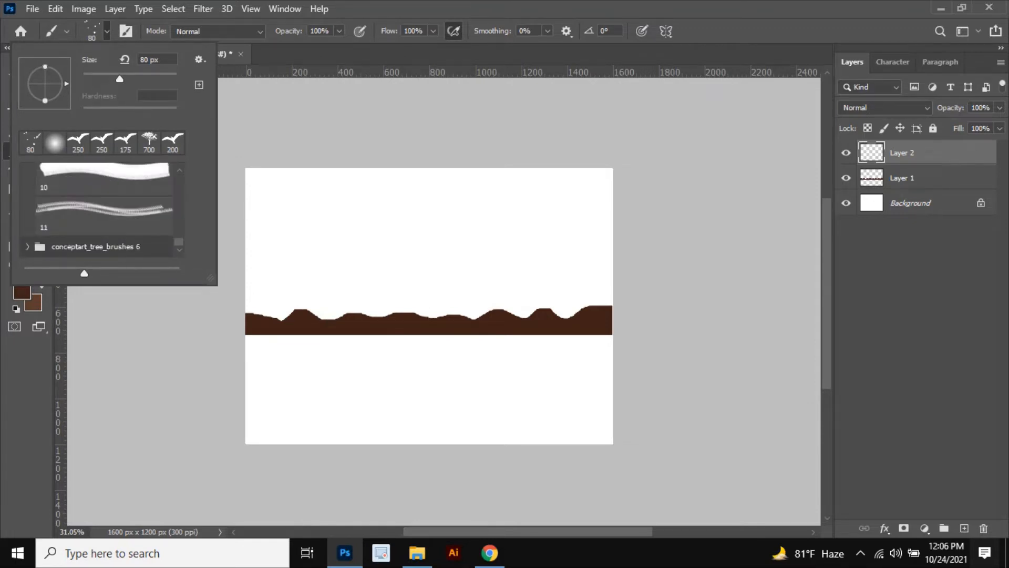
Step: Expand the imported conceptart_tree_brushes group, browse its tree brushes and select Tree Brush 1
click(27, 247)
scroll(100, 231, down, 5)
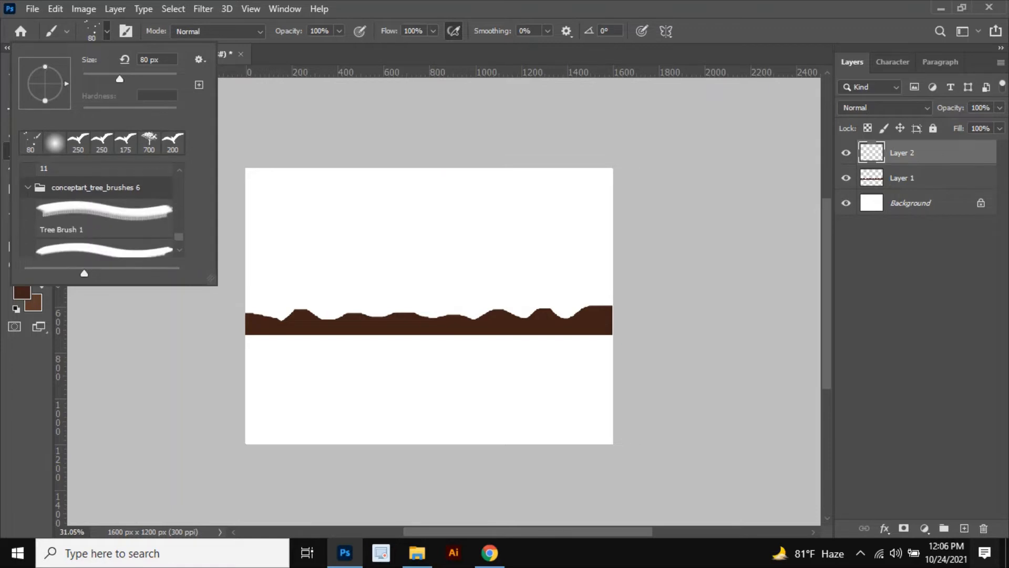
click(104, 217)
click(104, 234)
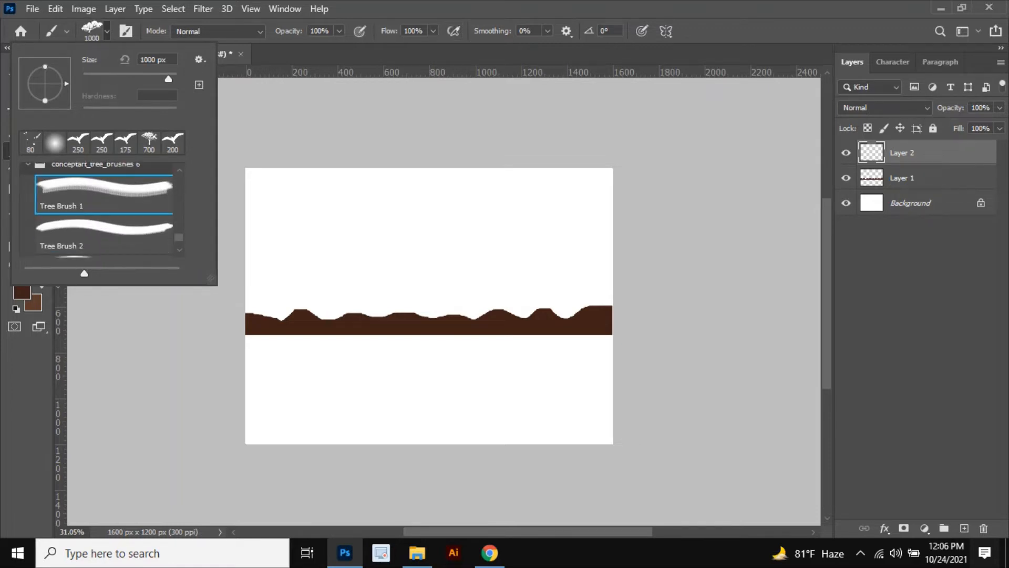
scroll(104, 227, down, 2)
click(104, 227)
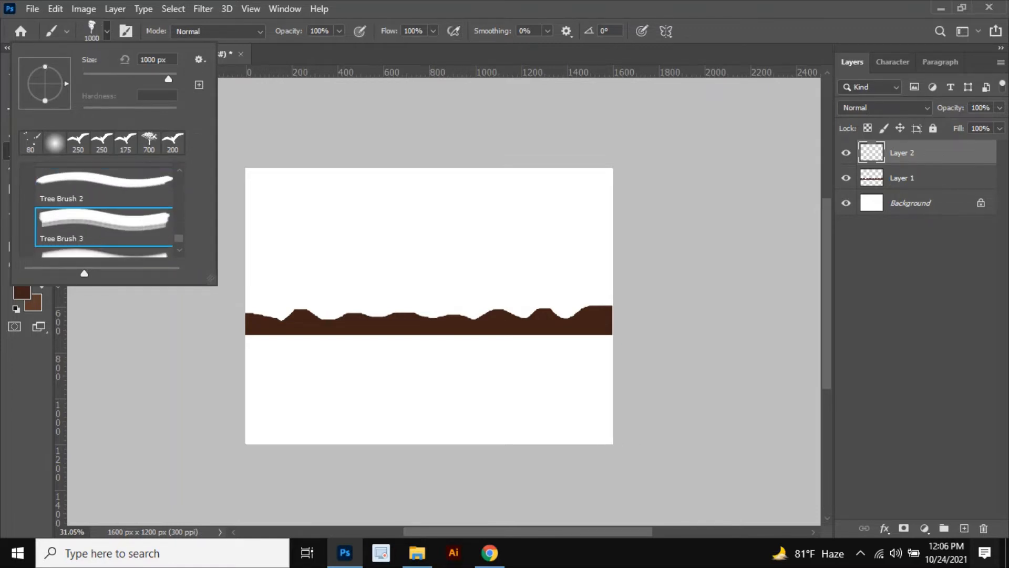
scroll(104, 223, down, 4)
click(104, 223)
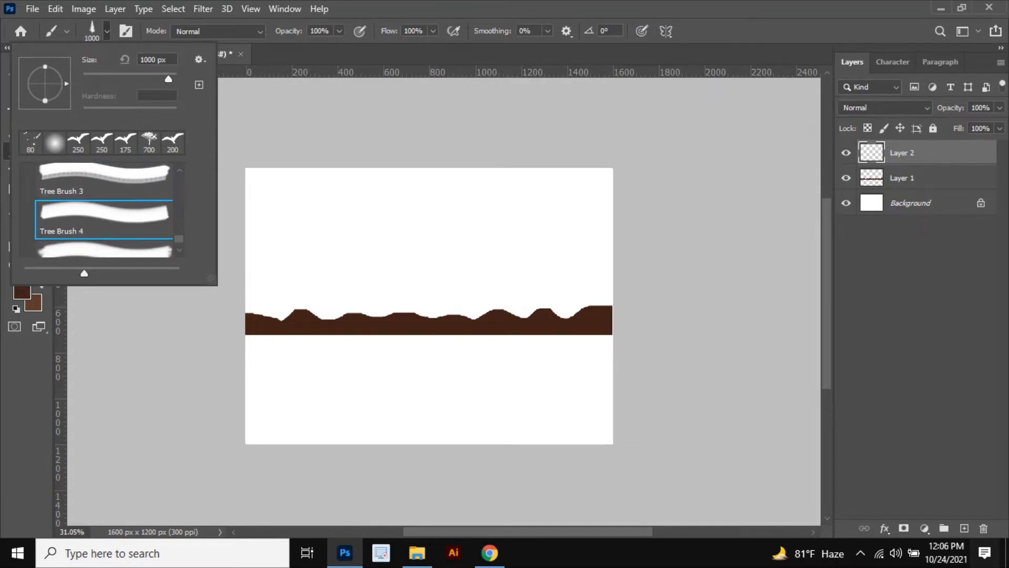
scroll(104, 224, up, 1)
scroll(104, 224, up, 3)
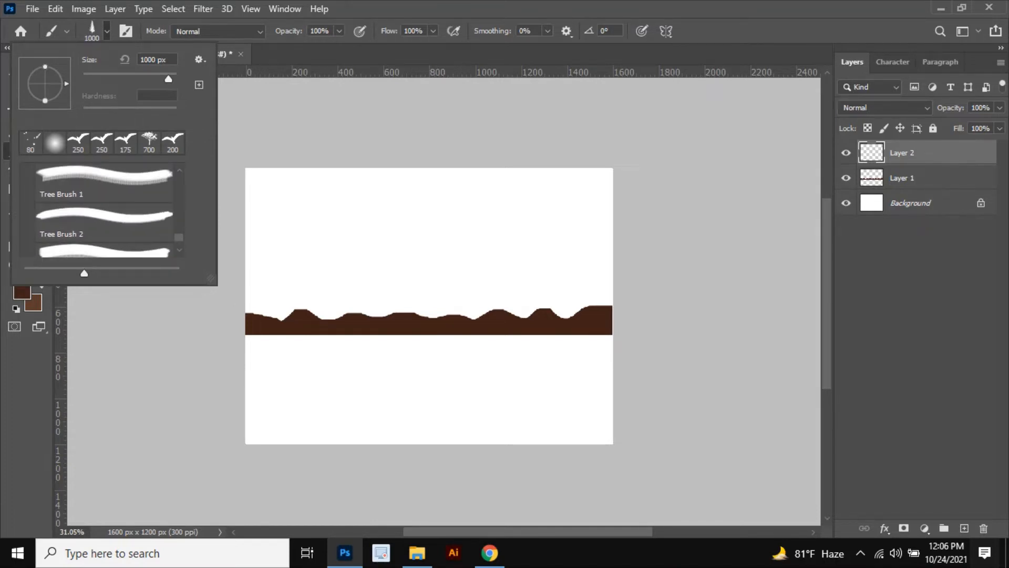
click(104, 183)
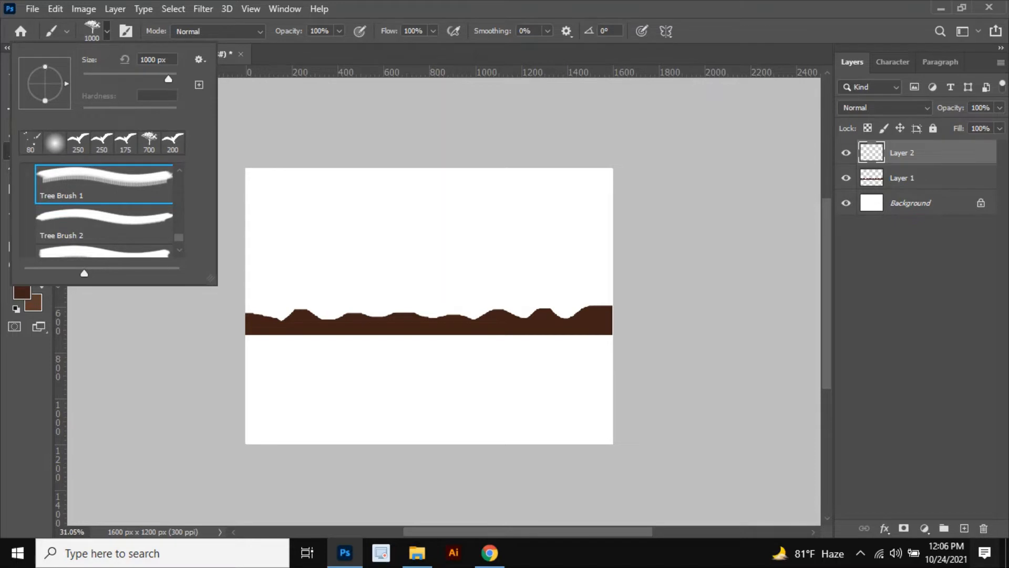
Step: Reduce the brush size to 800 px and stamp a tree onto the left part of the brown ground
click(227, 363)
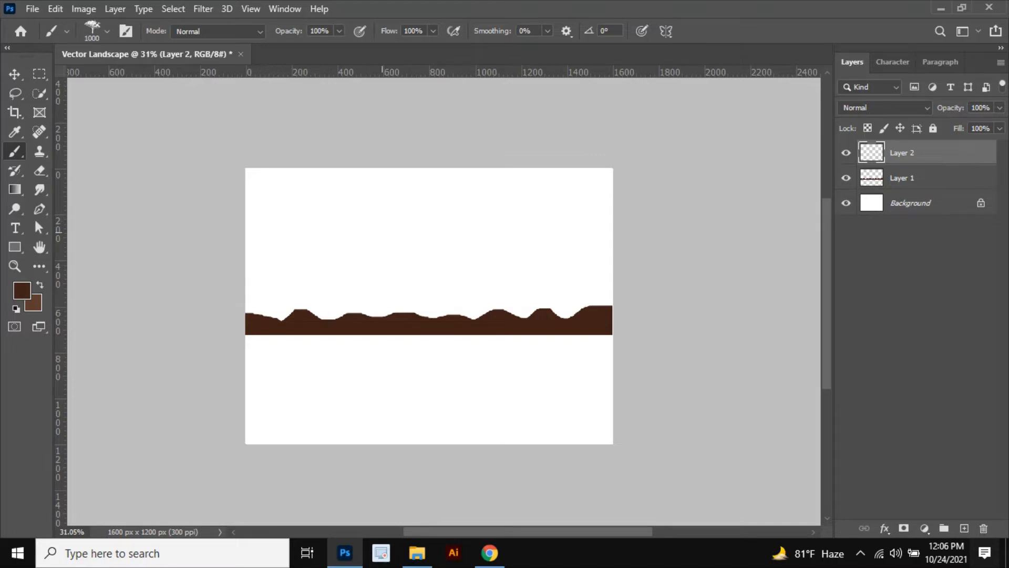
key(bracketleft)
key(bracketleft)
click(343, 243)
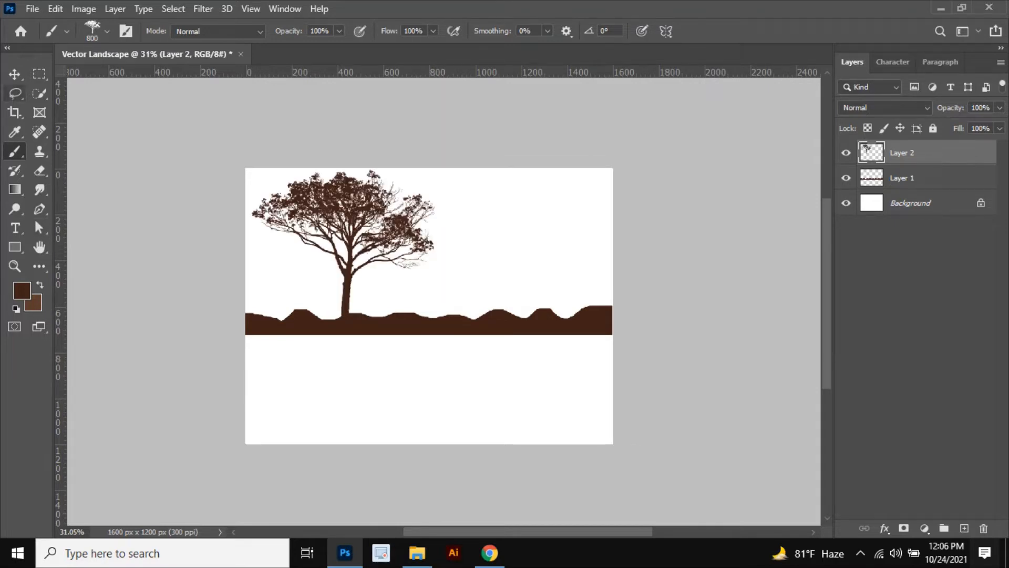
Step: Add new empty layers above the tree layer and select Layer 3
key(v)
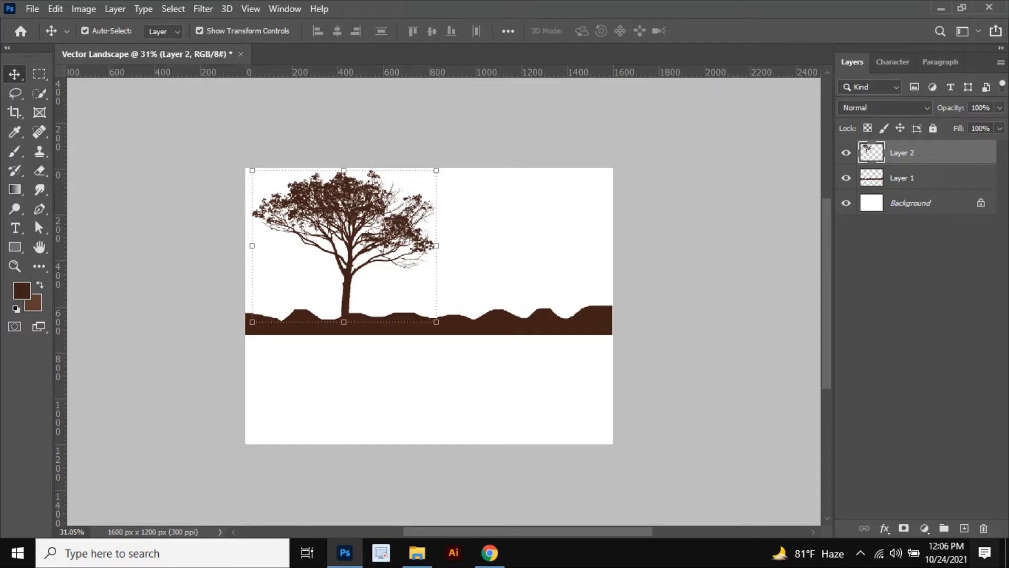
click(964, 528)
click(964, 528)
click(964, 528)
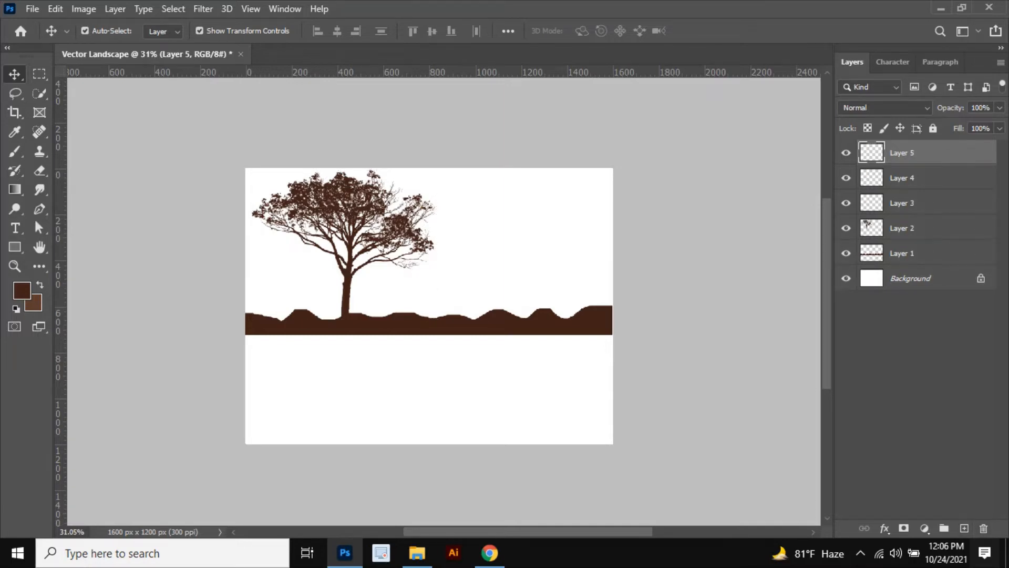
click(915, 178)
click(914, 203)
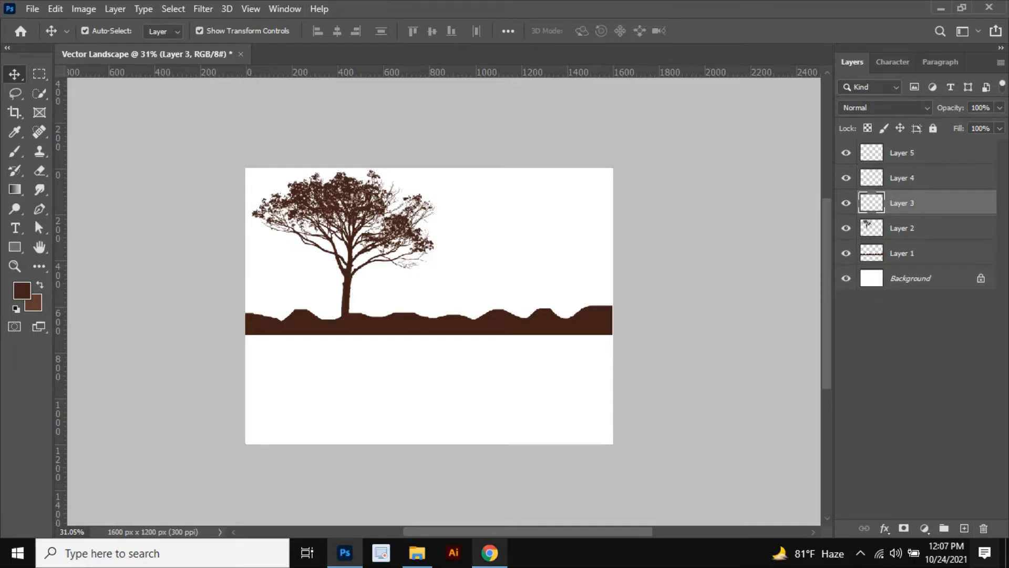
Step: Search Brusheezy for birds and open the Birds Brushes page from the results
click(489, 553)
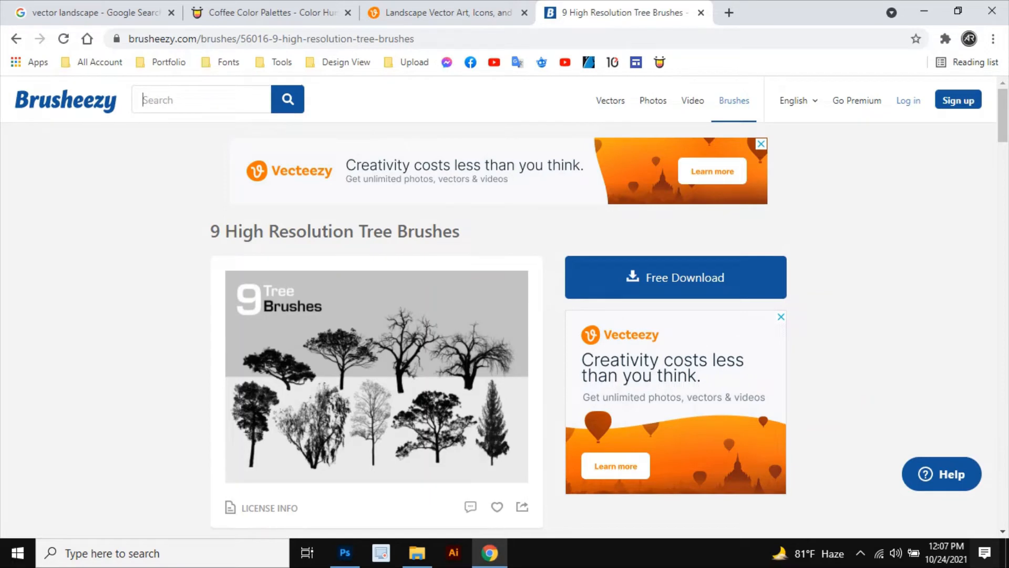
text(v)
key(BackSpace)
text(birds)
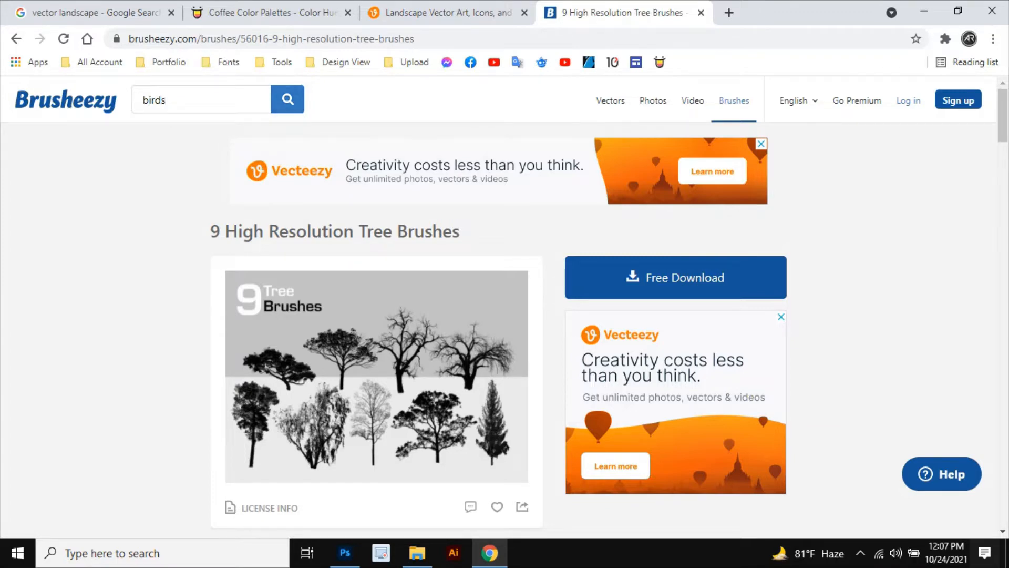
key(Return)
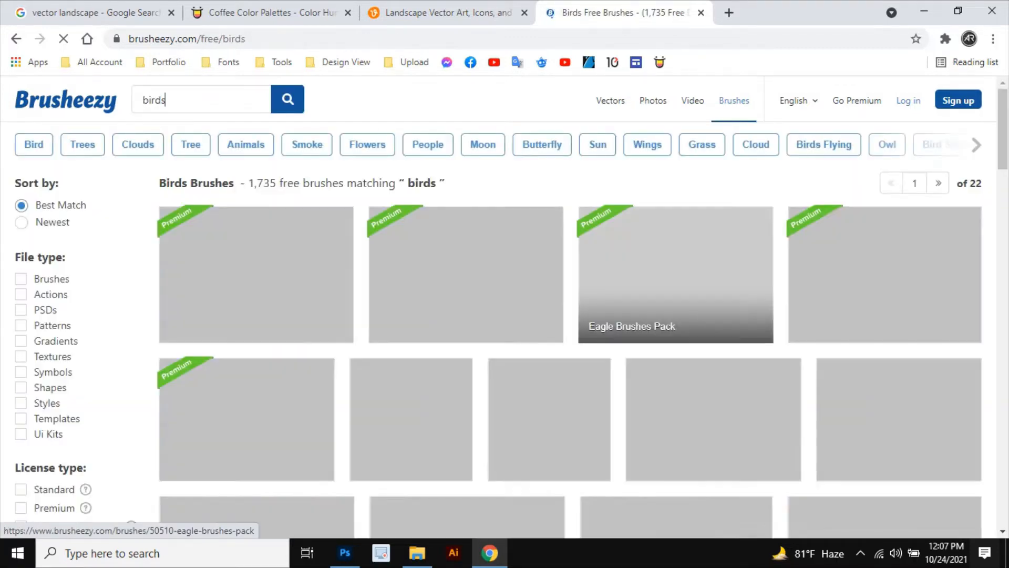
scroll(412, 295, down, 6)
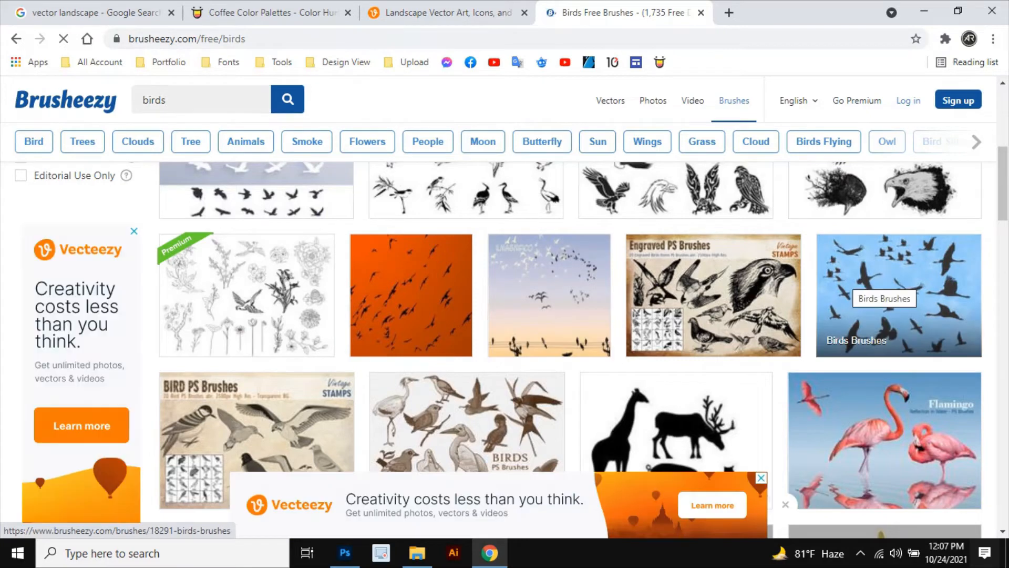
click(862, 284)
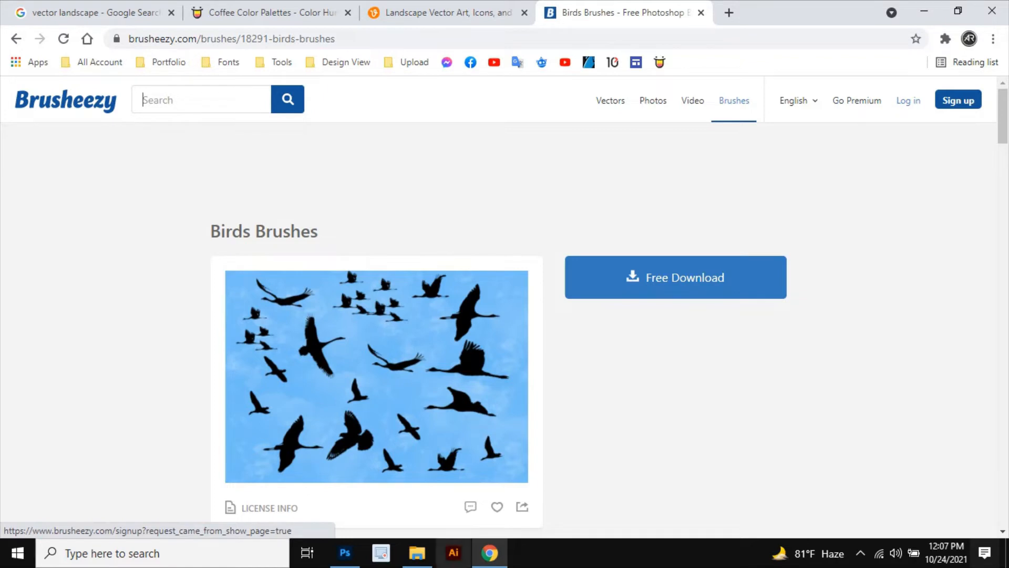
Step: Go to File Explorer's Downloads folder and select the birds (1) archive
click(417, 553)
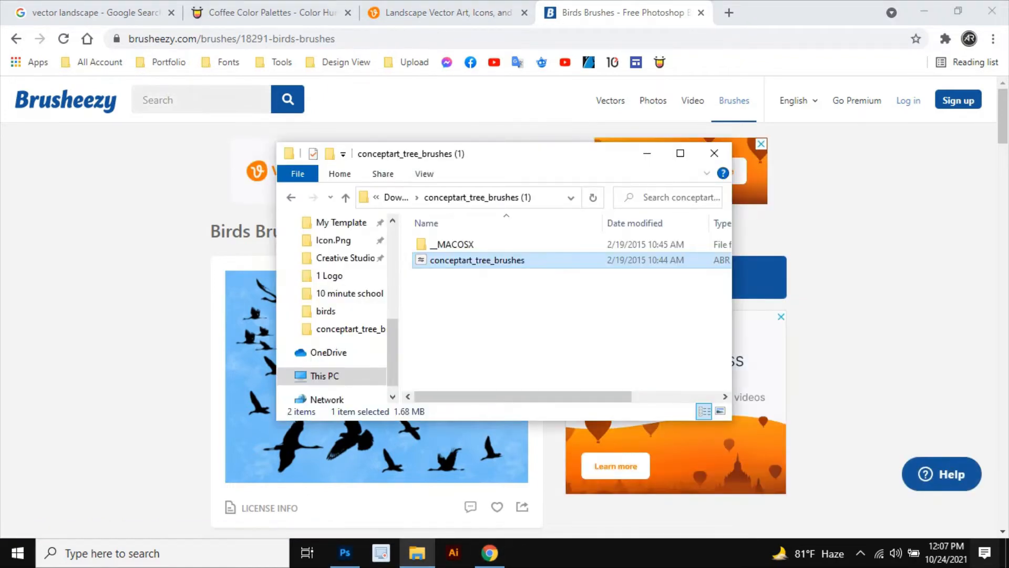
scroll(330, 257, up, 3)
scroll(330, 263, up, 2)
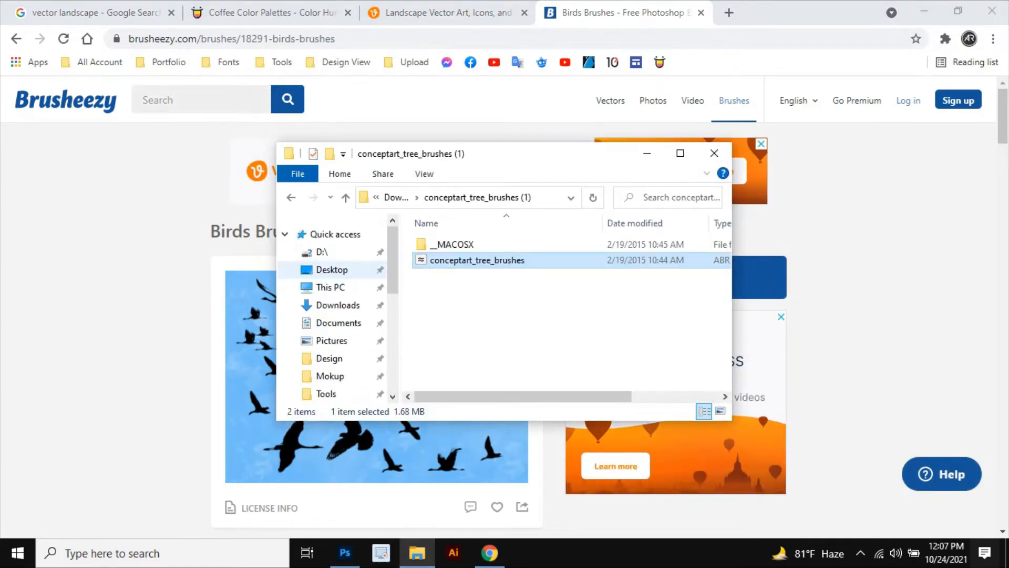
click(338, 305)
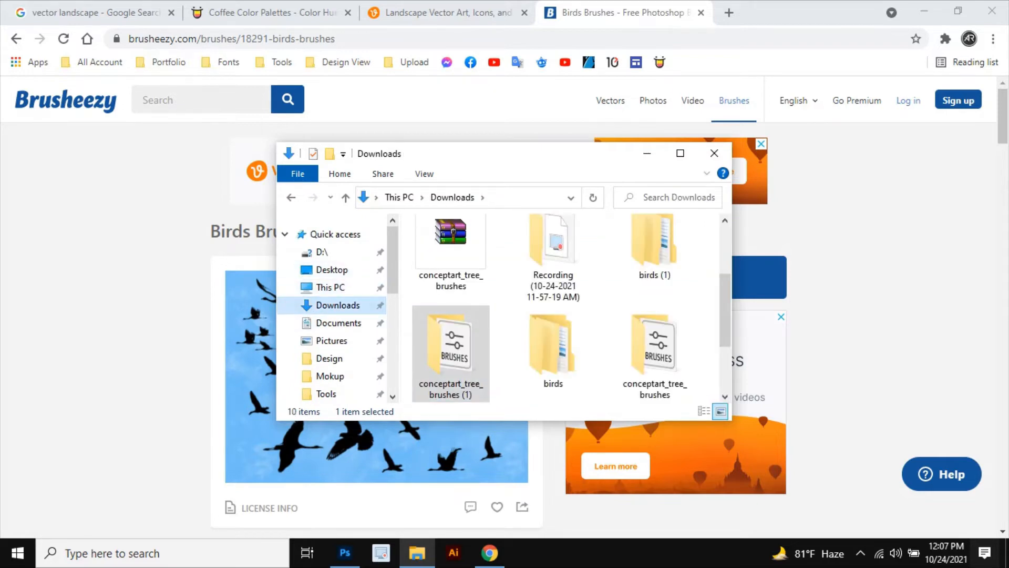
scroll(552, 310, down, 2)
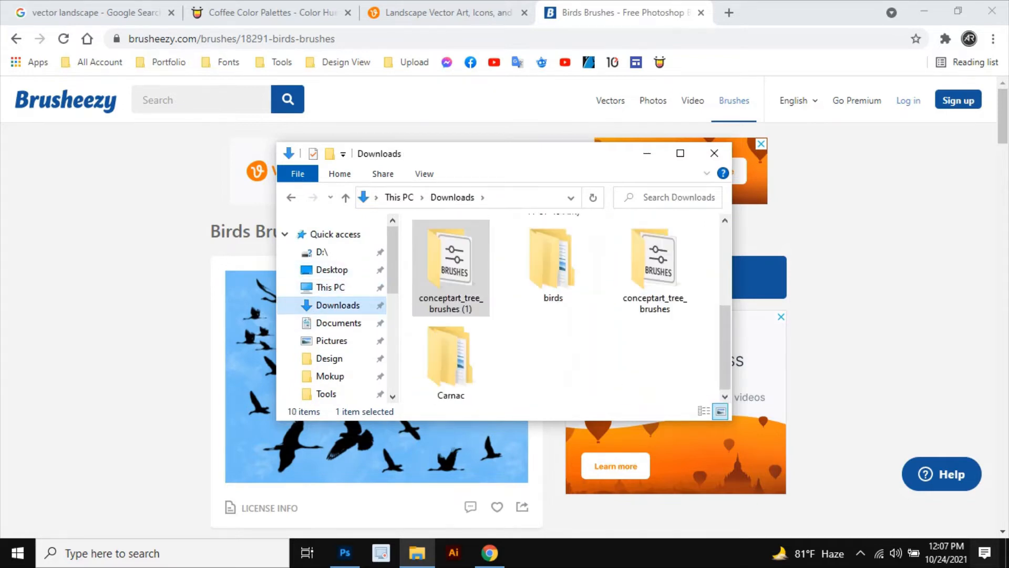
scroll(473, 310, up, 3)
click(450, 258)
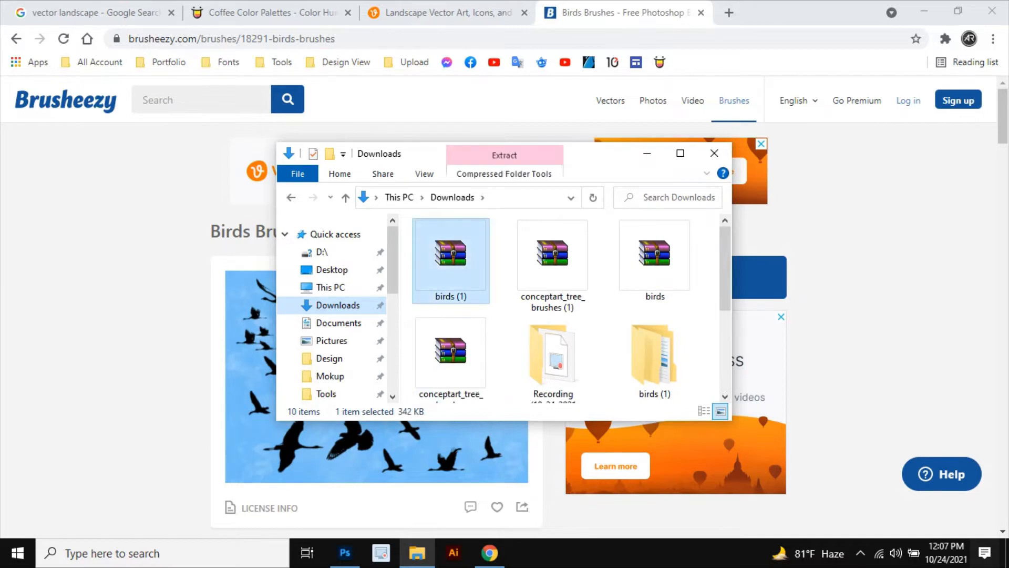
Step: Open the birds (1) folder and archive from Downloads
double_click(655, 358)
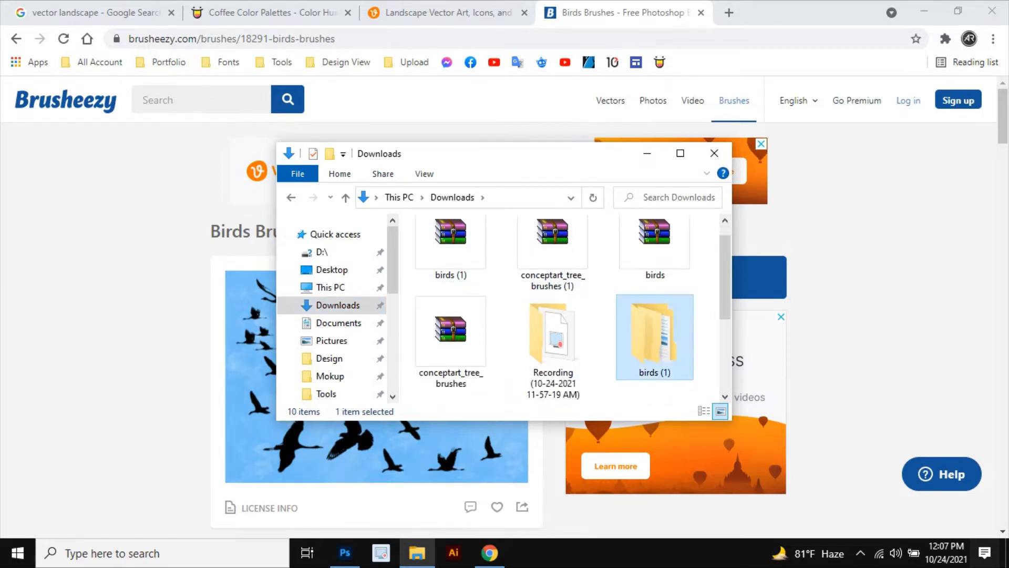
double_click(437, 243)
double_click(437, 244)
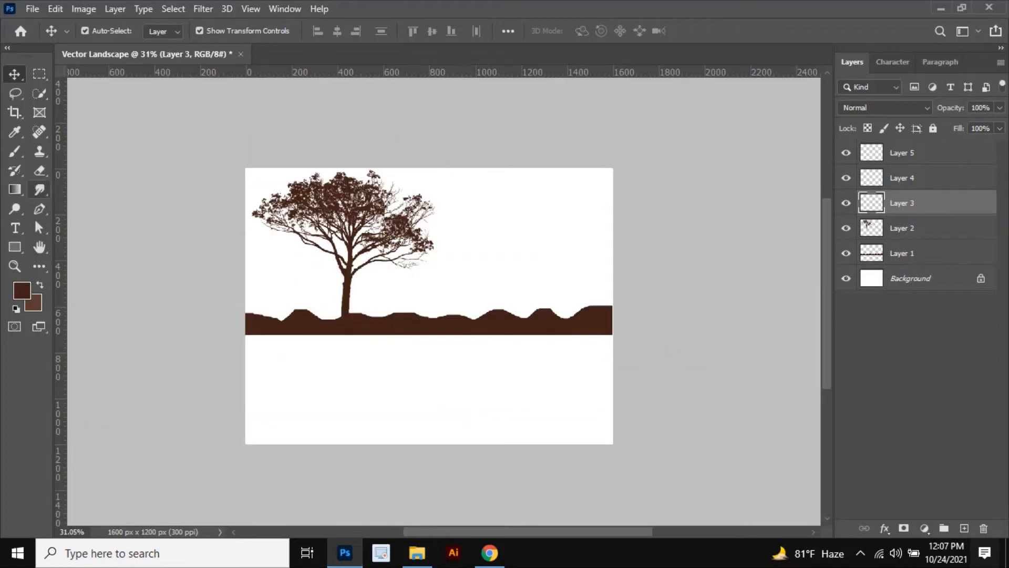
Step: Import the birds brush file from the birds folder in Downloads into the Brush tool's presets
click(15, 151)
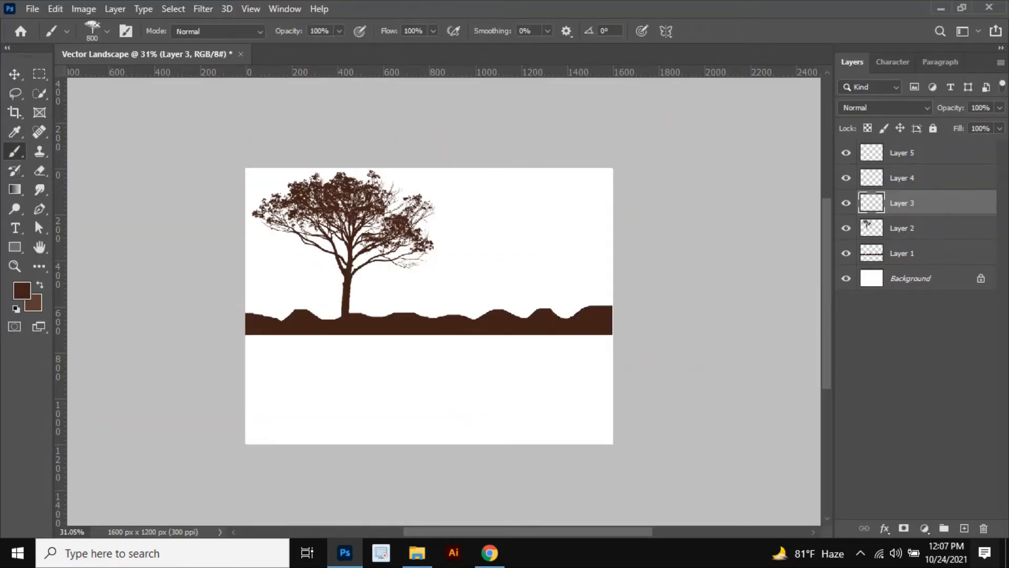
click(107, 31)
click(199, 59)
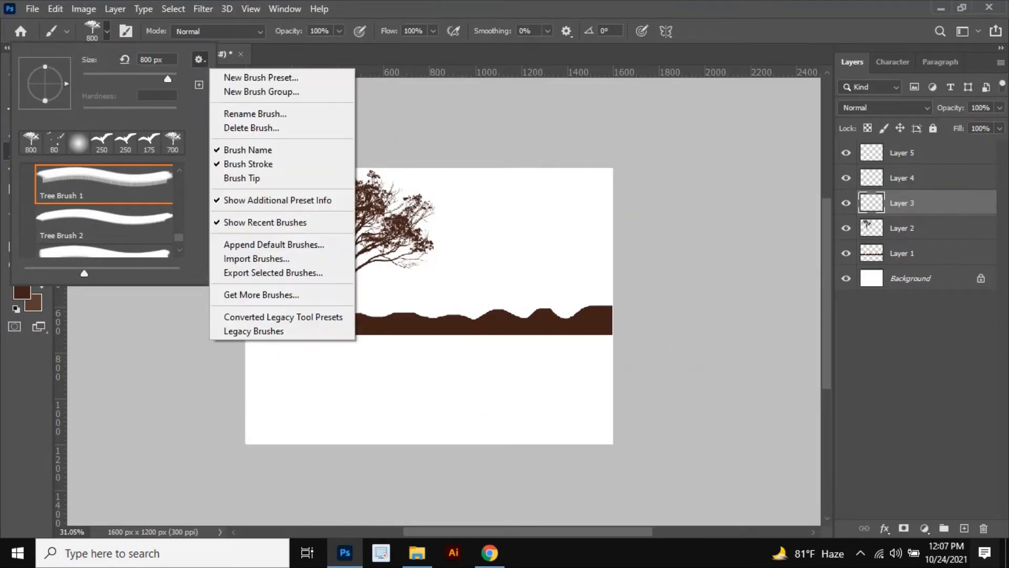
click(257, 259)
scroll(79, 316, up, 5)
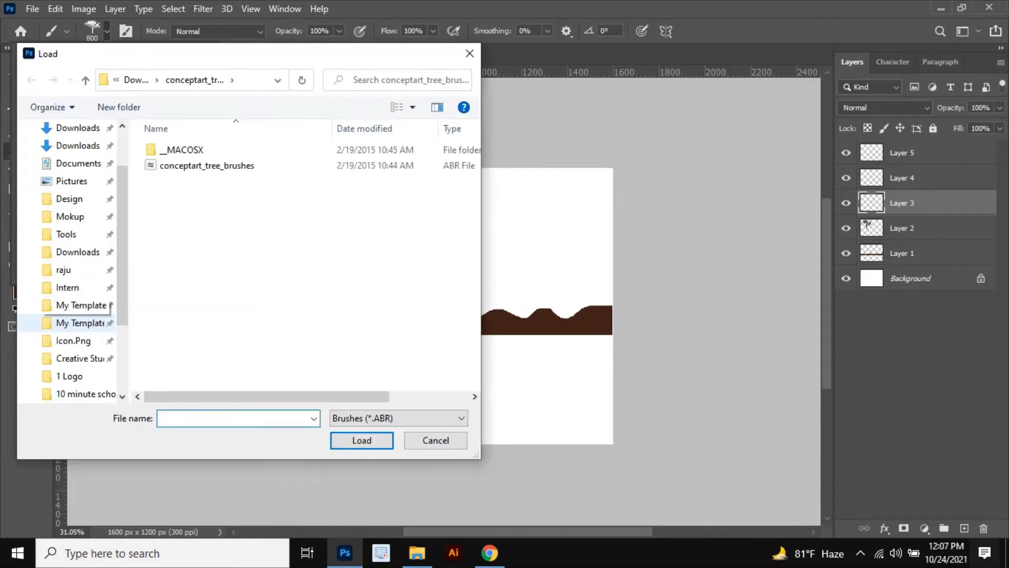
click(78, 210)
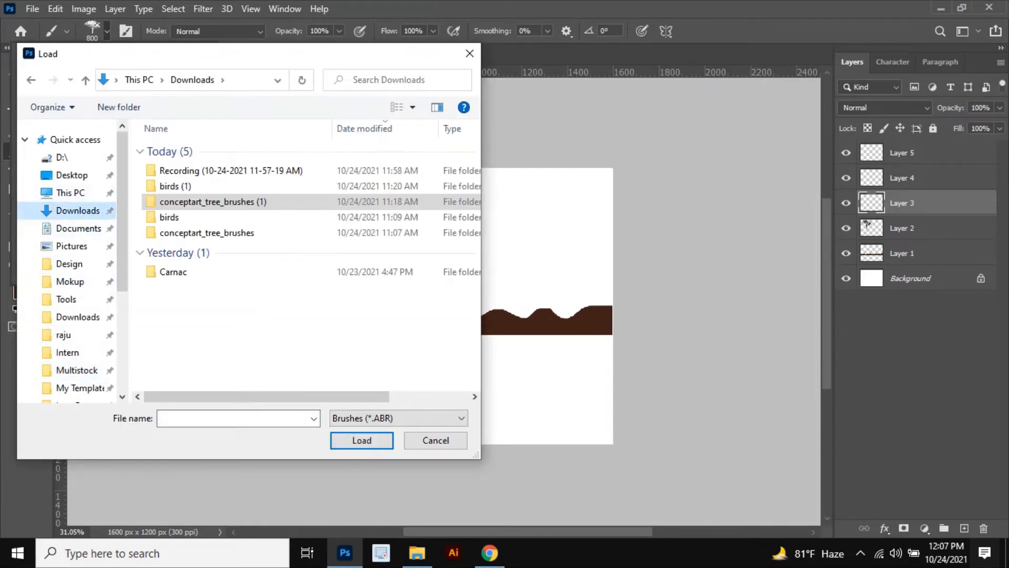
double_click(169, 217)
double_click(168, 151)
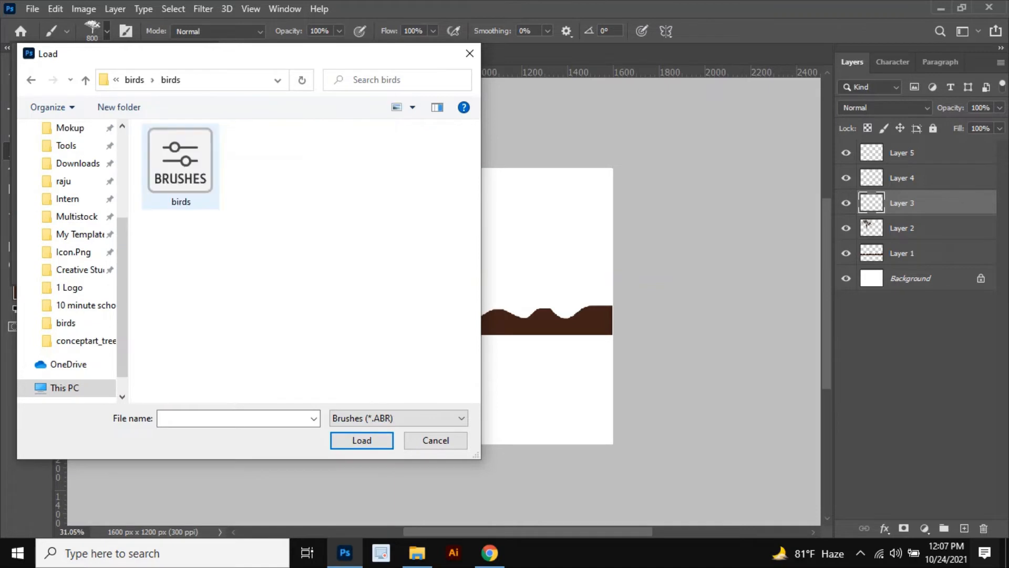
click(180, 163)
click(361, 440)
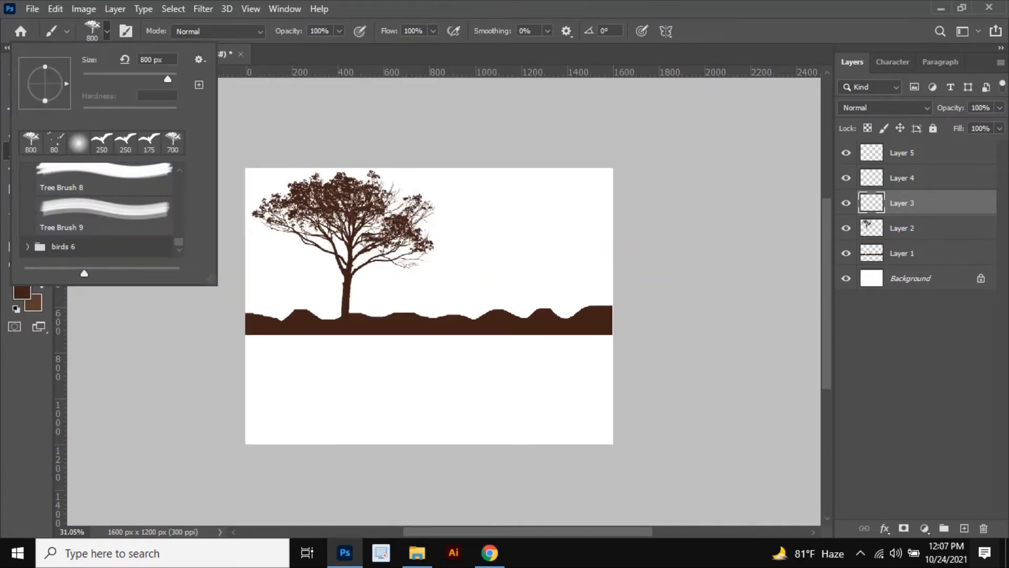
Step: Open the birds brush group and pick bird brush 5
click(28, 247)
scroll(100, 210, down, 5)
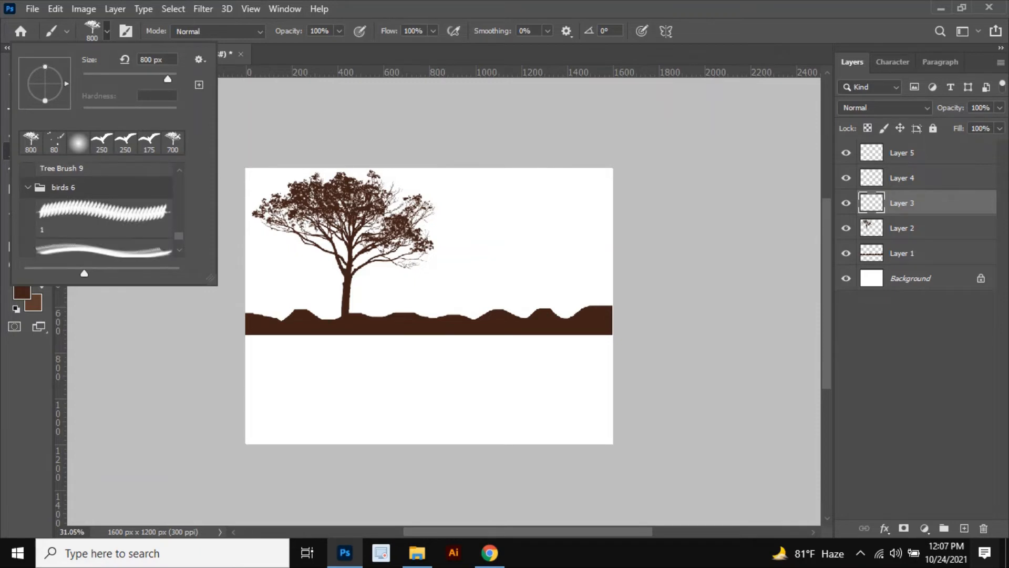
click(104, 217)
scroll(103, 215, down, 3)
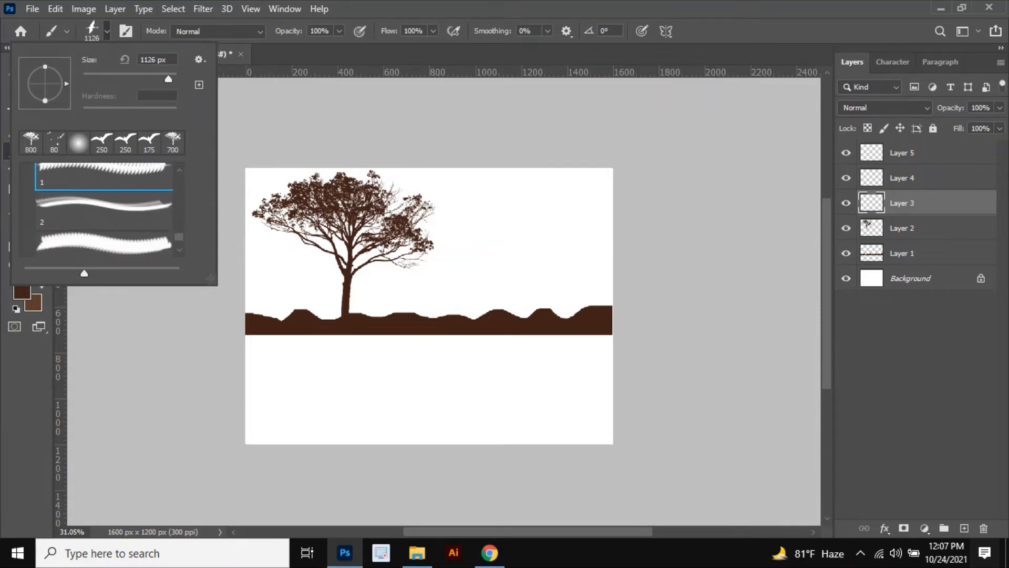
click(103, 210)
scroll(103, 211, down, 1)
click(104, 213)
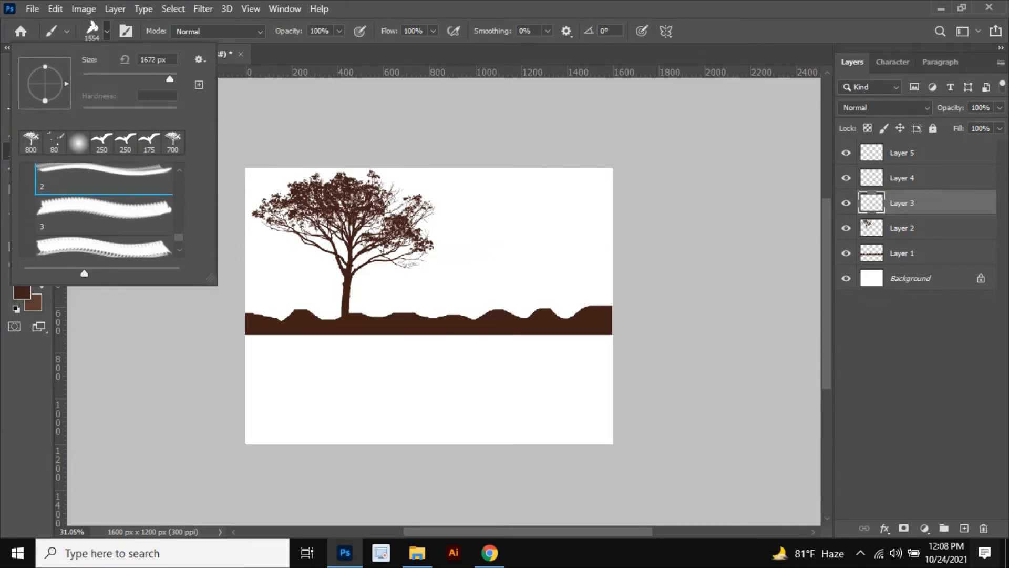
scroll(103, 215, down, 3)
click(104, 220)
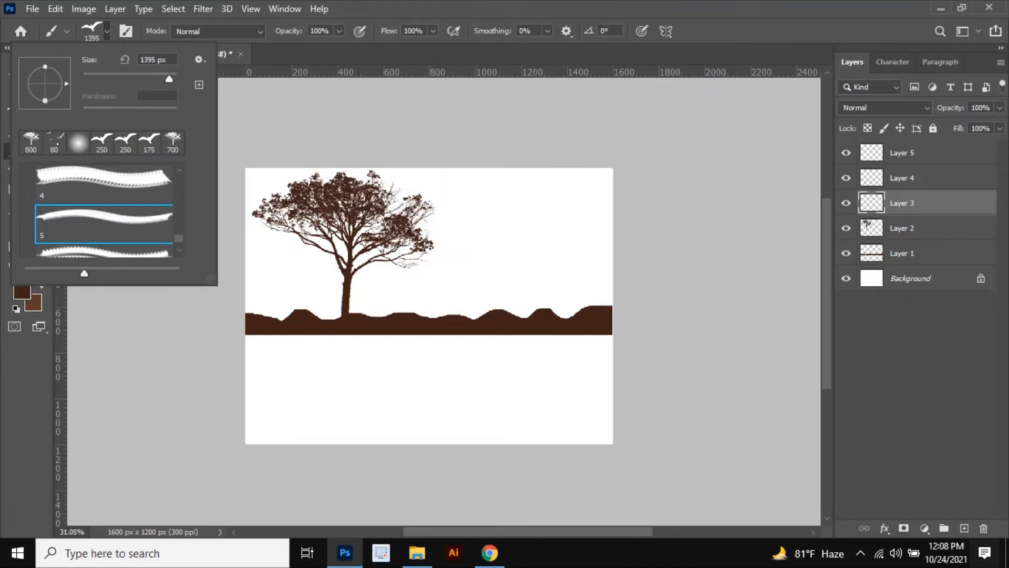
click(493, 244)
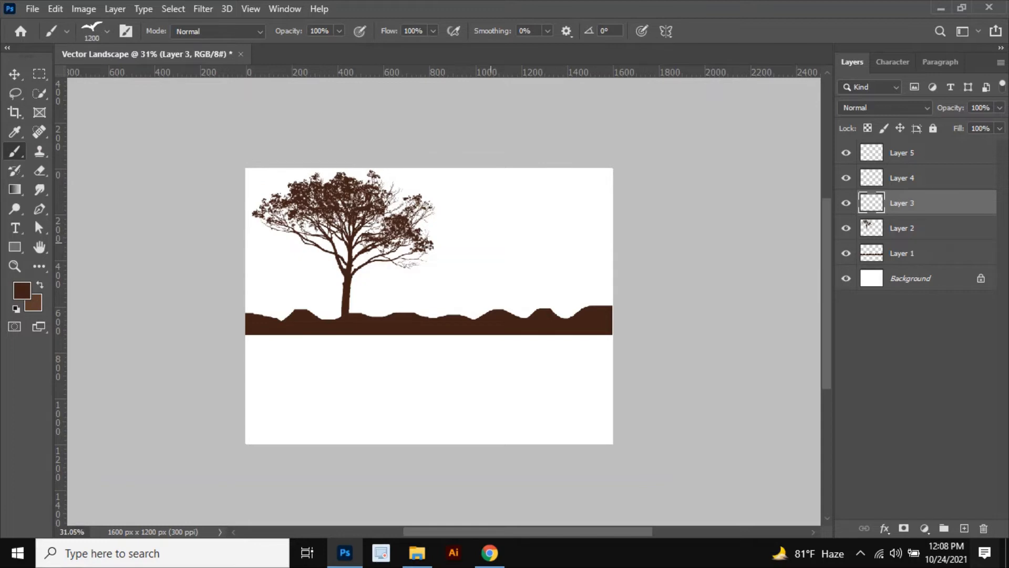
Step: Shrink the bird brush to 200 px and stamp one bird right of the tree on Layer 3
key(bracketleft)
key(bracketleft)
key(bracketleft)
click(479, 250)
Step: On Layer 4, enlarge the brush to 250 px, rotate its angle to -11° and stamp two more birds in the sky
click(915, 178)
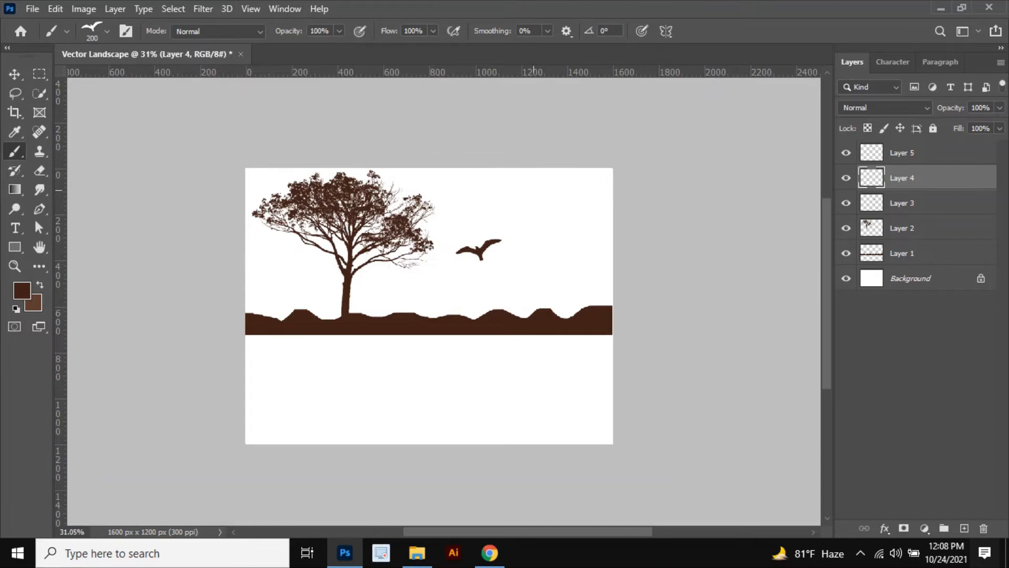
key(Right)
key(Right)
key(Right)
key(Right)
key(Right)
key(Right)
key(bracketright)
key(bracketright)
key(Left)
key(Left)
key(Left)
key(Left)
key(Left)
key(Left)
key(Left)
key(Left)
key(Left)
key(Left)
key(Left)
key(Left)
key(Left)
click(506, 182)
key(Right)
key(Right)
key(Right)
key(Right)
key(Right)
key(Right)
key(Right)
key(Right)
key(Right)
key(Right)
key(Right)
key(Right)
key(Right)
key(Right)
key(Right)
key(Right)
key(Right)
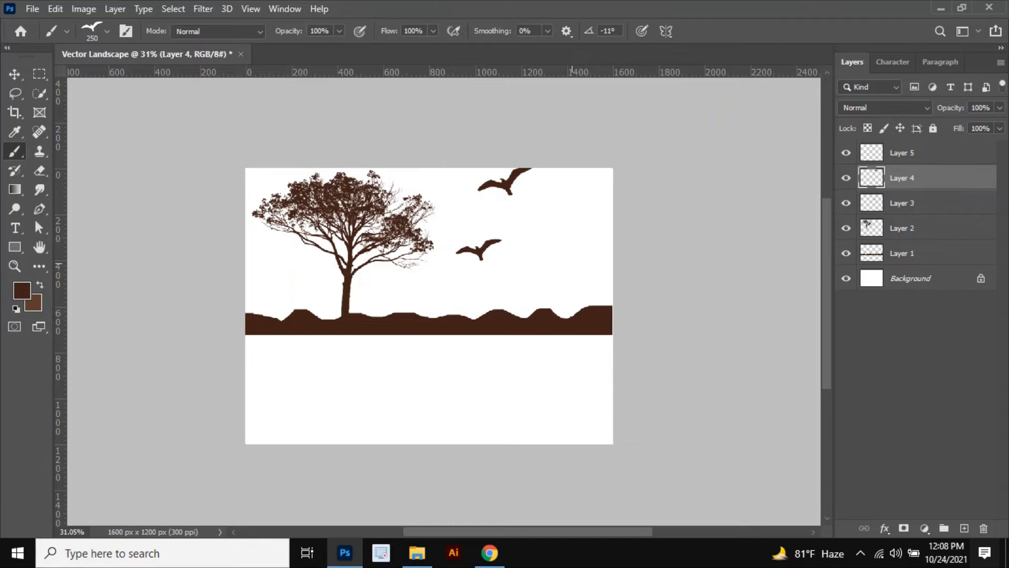
click(560, 257)
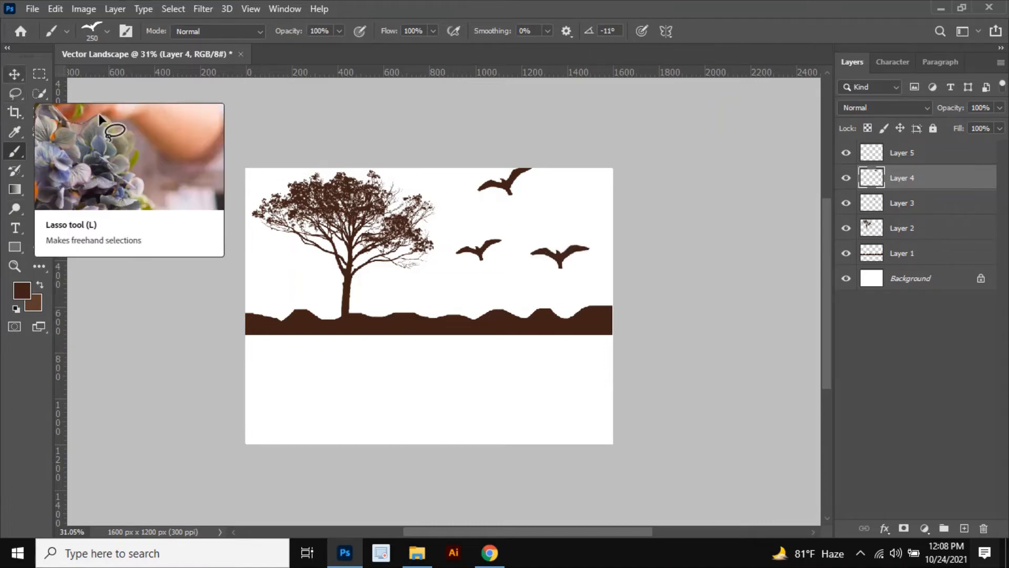
Step: With the Move tool, select the ground, tree and bird layers on the canvas and duplicate them
click(14, 74)
click(142, 191)
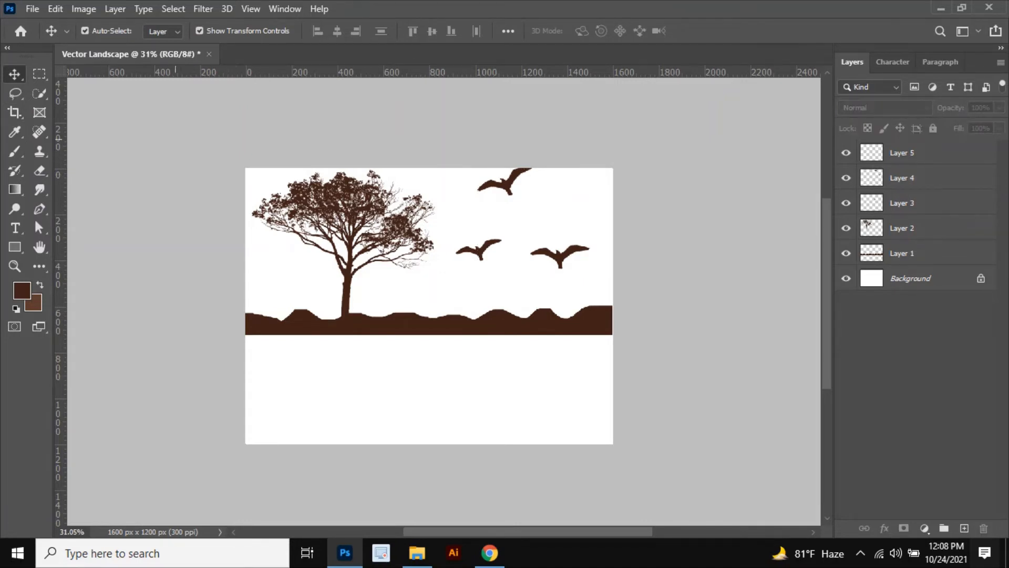
drag(185, 104, 650, 294)
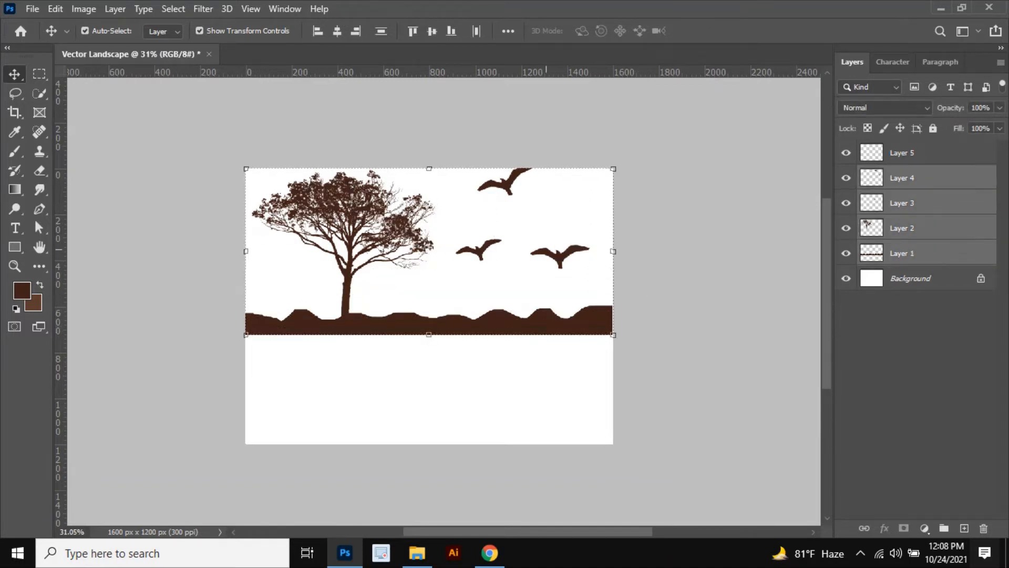
key(ctrl)
key(ctrl+v)
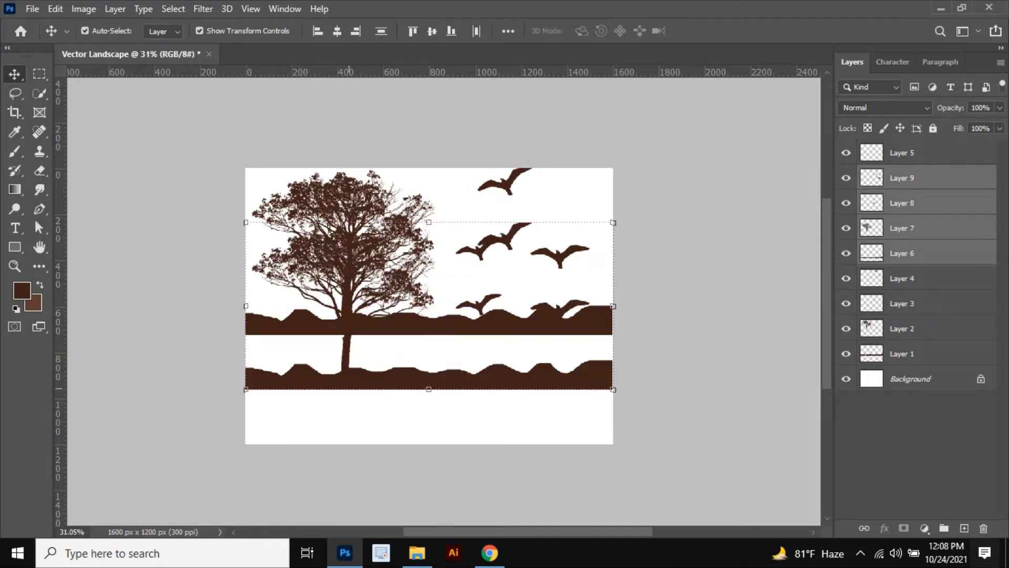
Step: Flip the duplicated layers vertically, move them below the ground line and squash their height to about -65% as a reflection
key(ctrl+t)
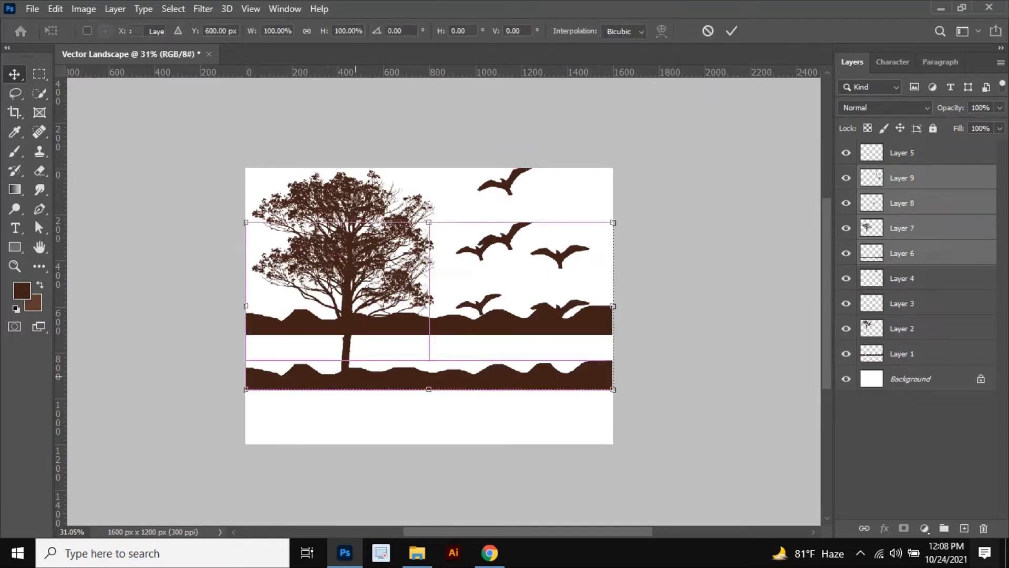
right_click(355, 376)
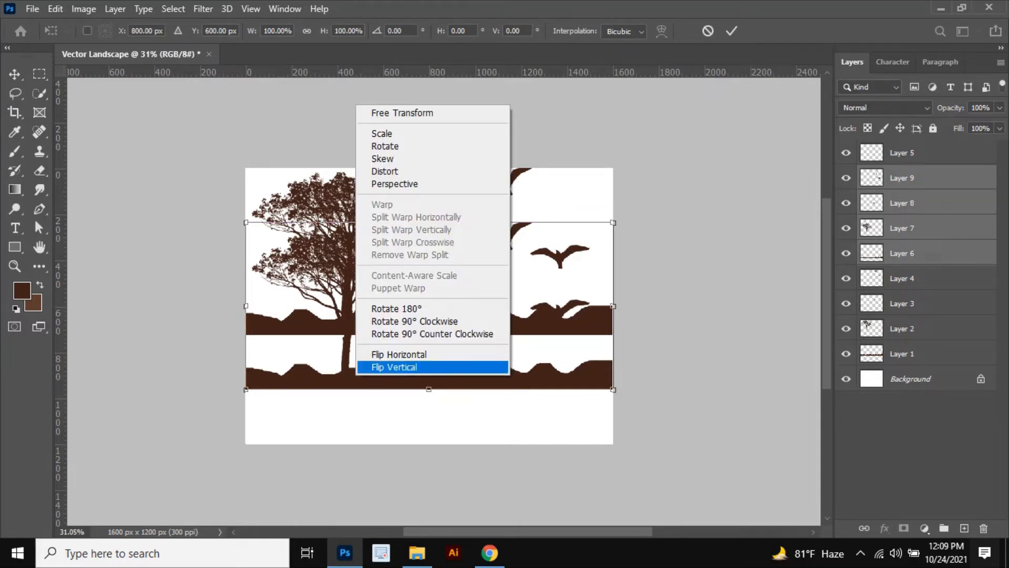
click(377, 367)
drag(313, 199, 313, 312)
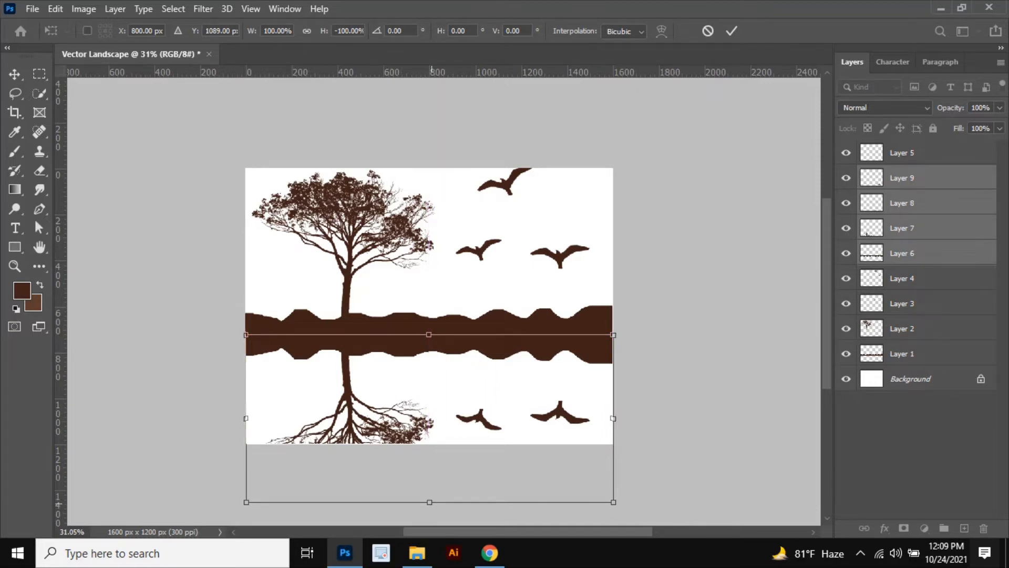
drag(430, 502, 430, 444)
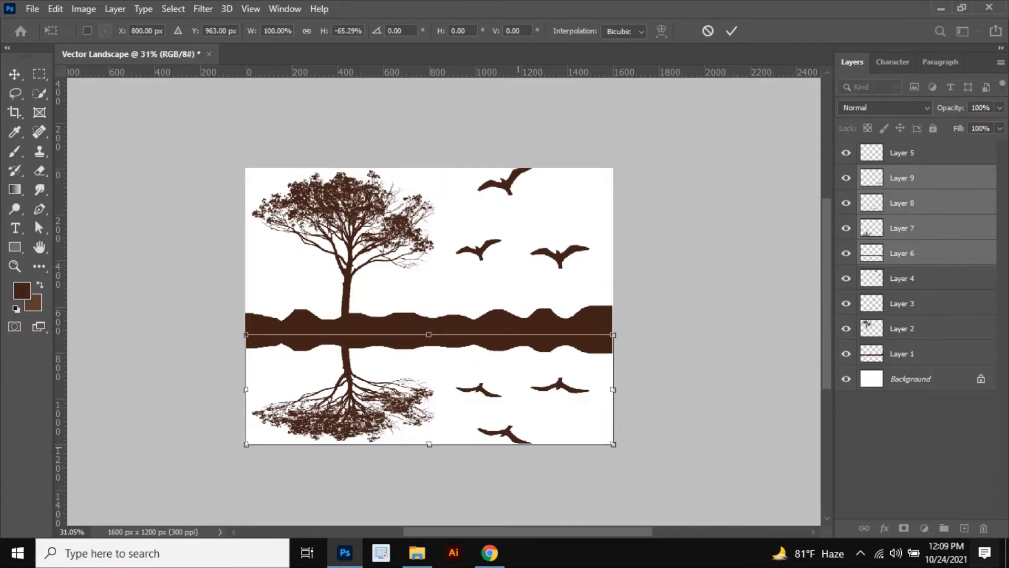
scroll(474, 309, down, 6)
scroll(447, 390, up, 10)
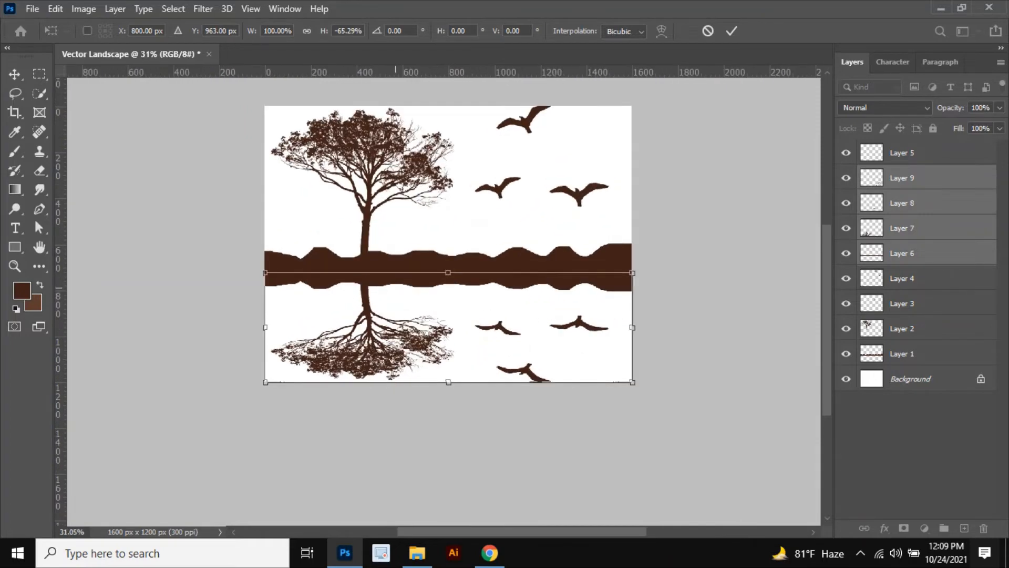
scroll(441, 354, down, 3)
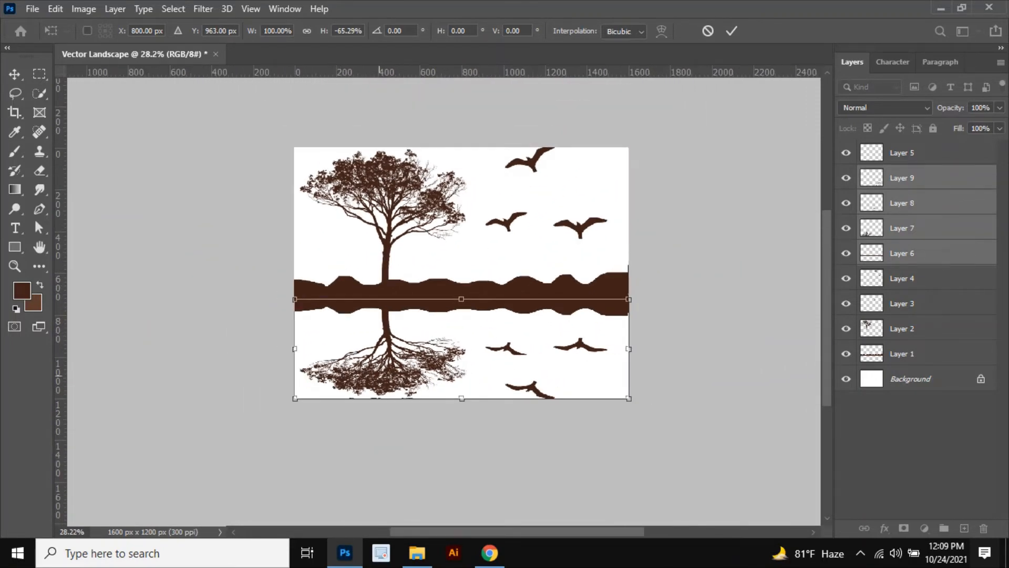
key(Return)
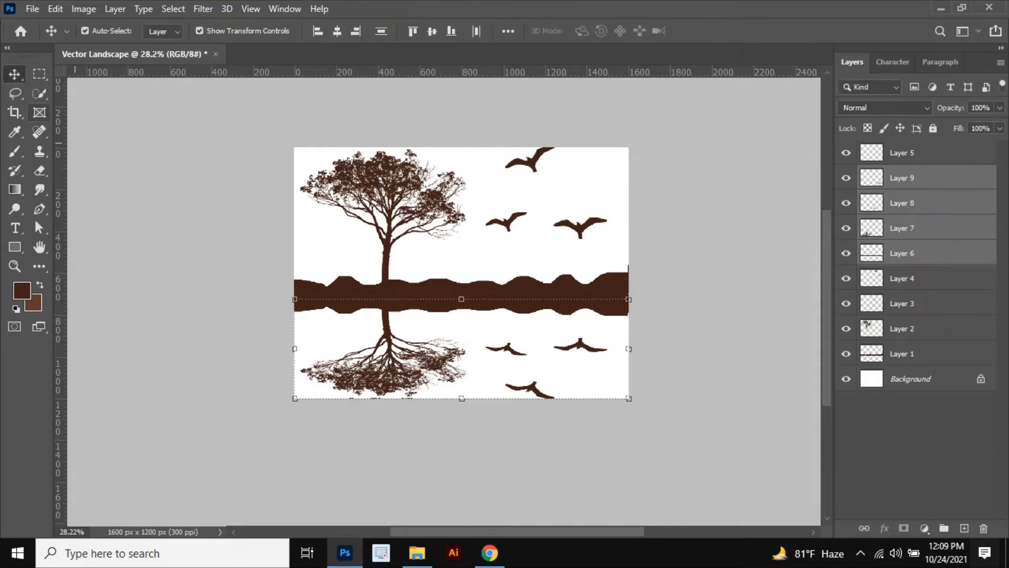
Step: Select the reflection layers and try setting their opacity to 50% before returning it to 100%
click(265, 300)
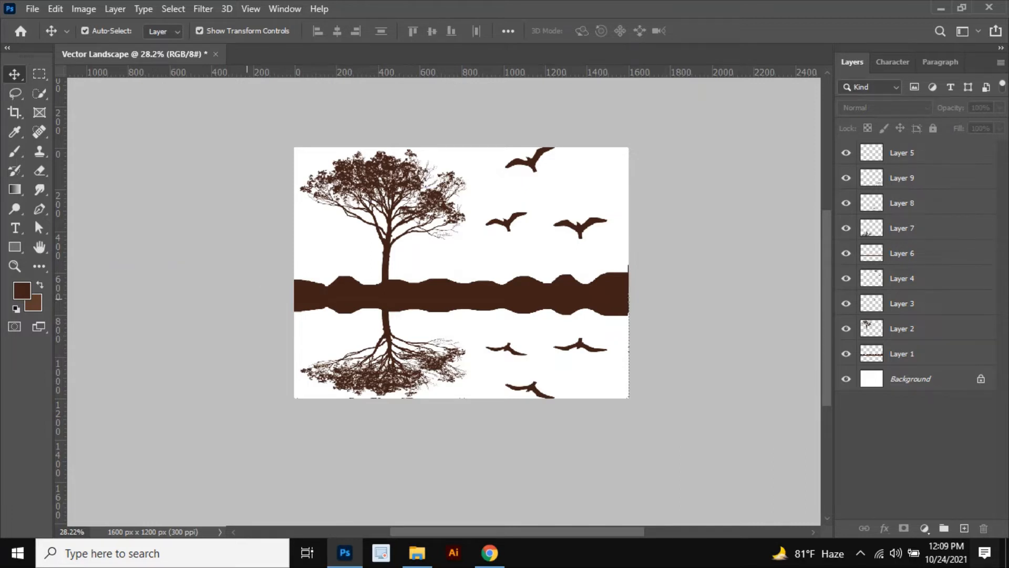
drag(226, 304, 759, 389)
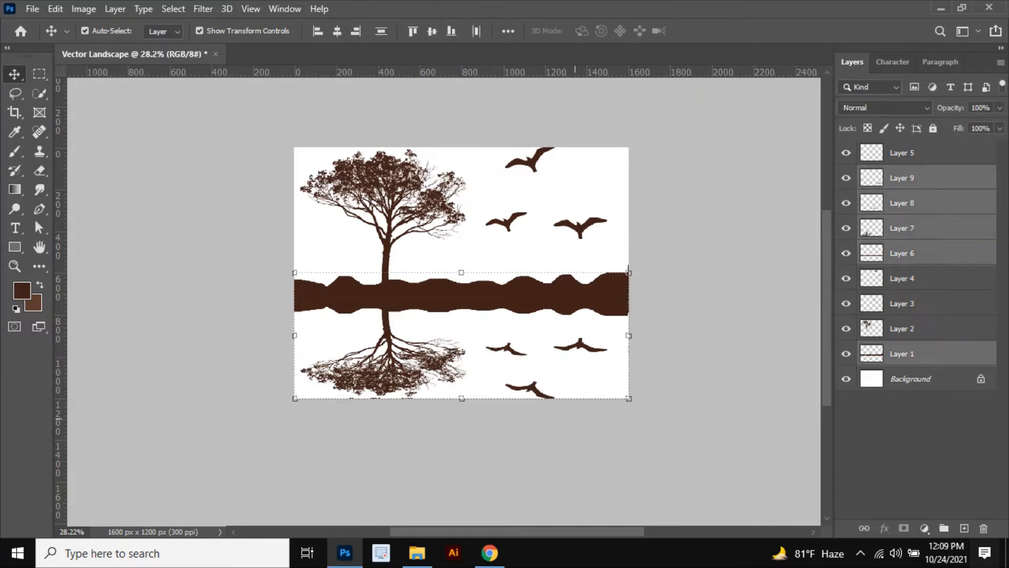
click(574, 420)
drag(246, 311, 644, 470)
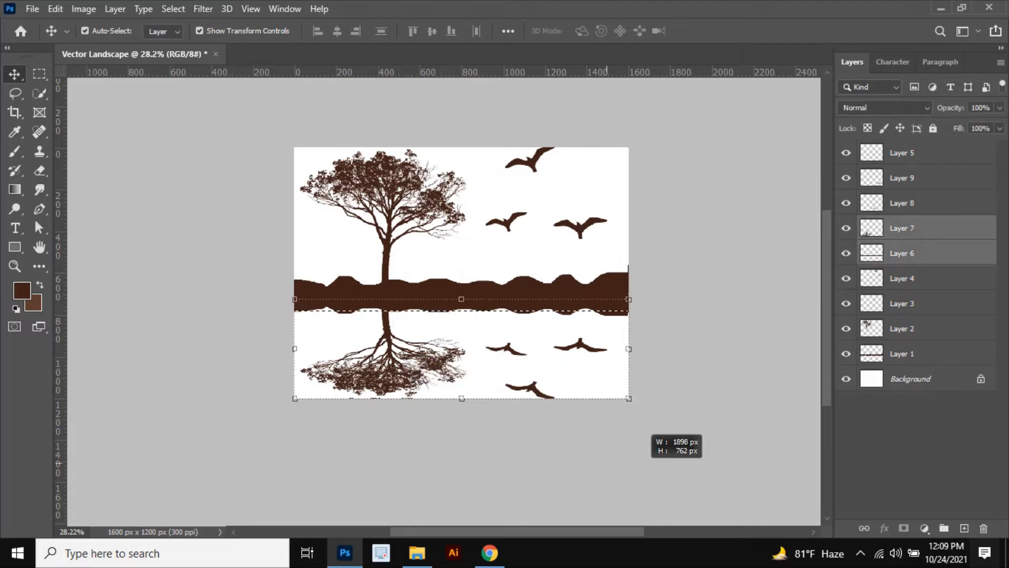
drag(645, 432, 647, 434)
click(1000, 107)
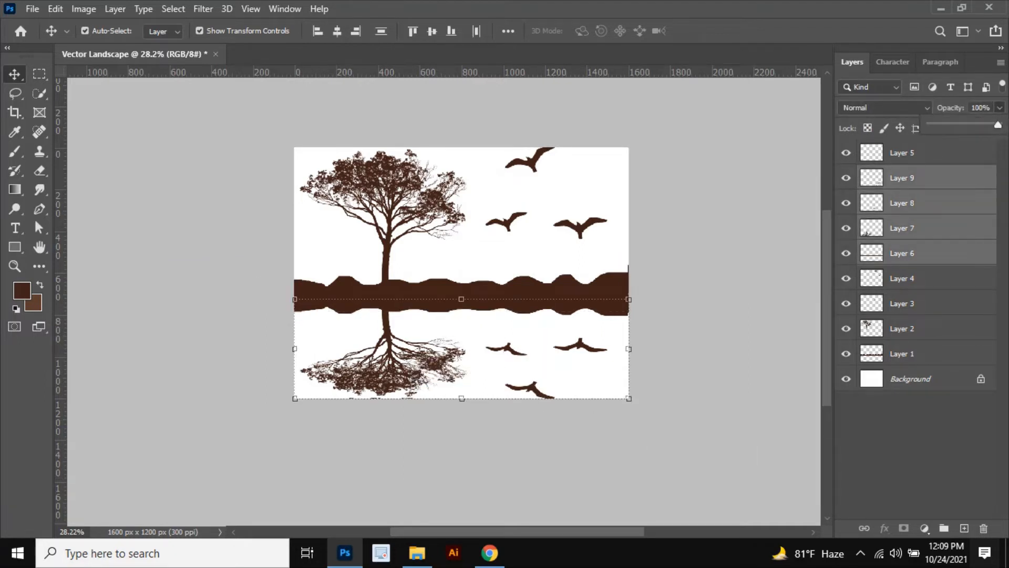
drag(998, 125, 964, 125)
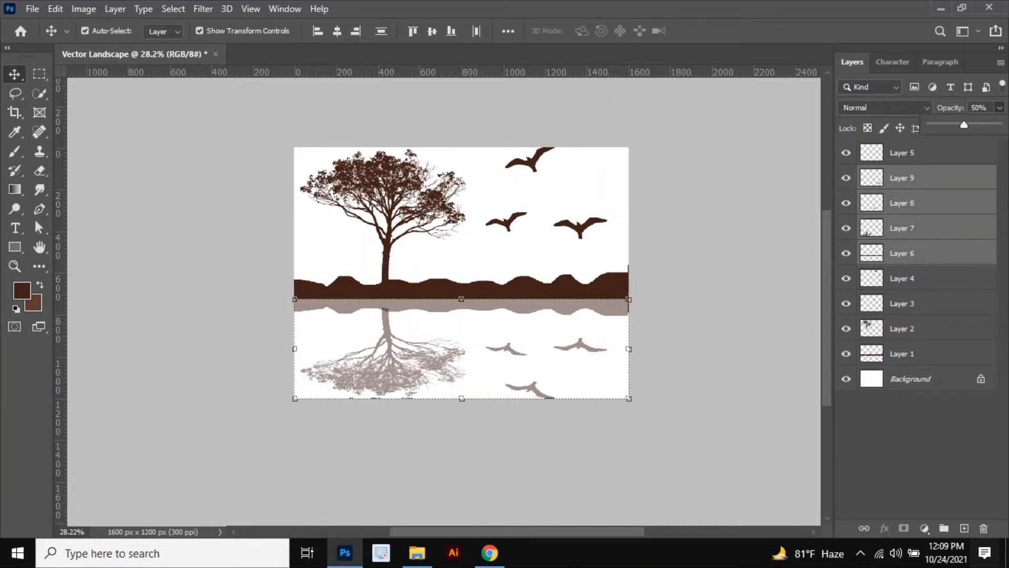
scroll(386, 313, up, 11)
scroll(387, 313, down, 1)
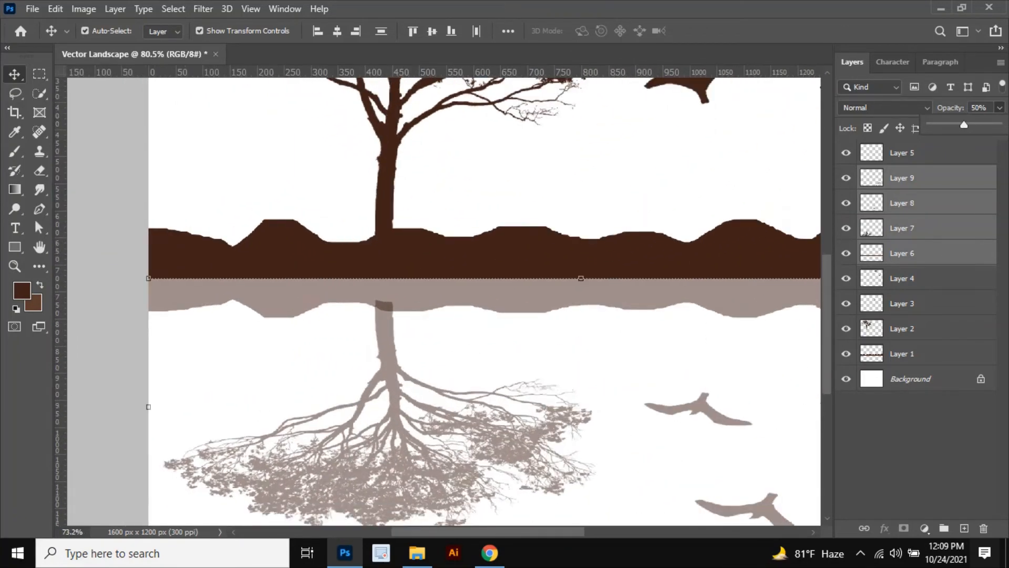
scroll(389, 313, down, 6)
drag(964, 125, 998, 125)
scroll(462, 375, down, 6)
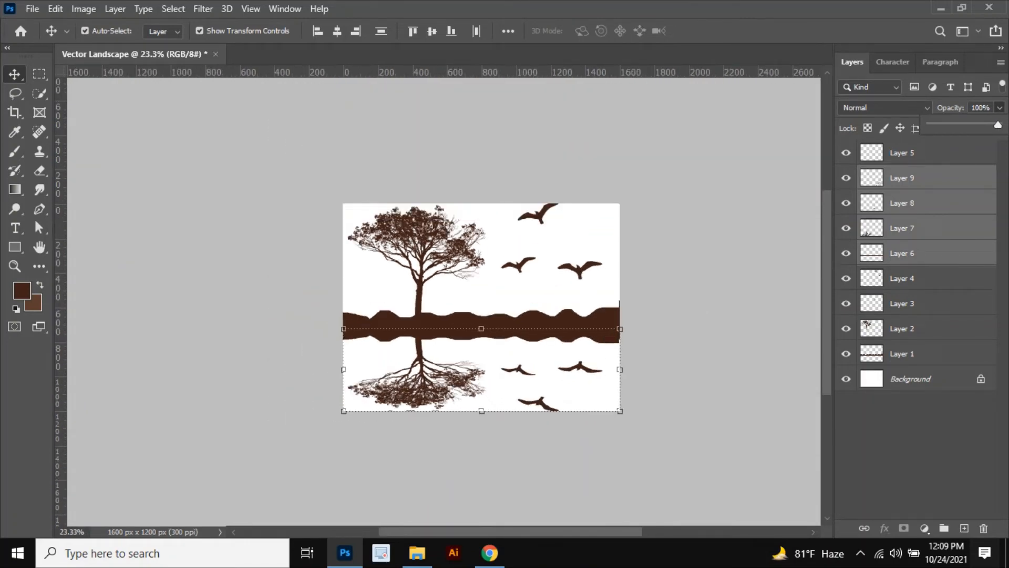
Step: Group the reflection layers and move the group below Layer 1, just above the background
key(ctrl+g)
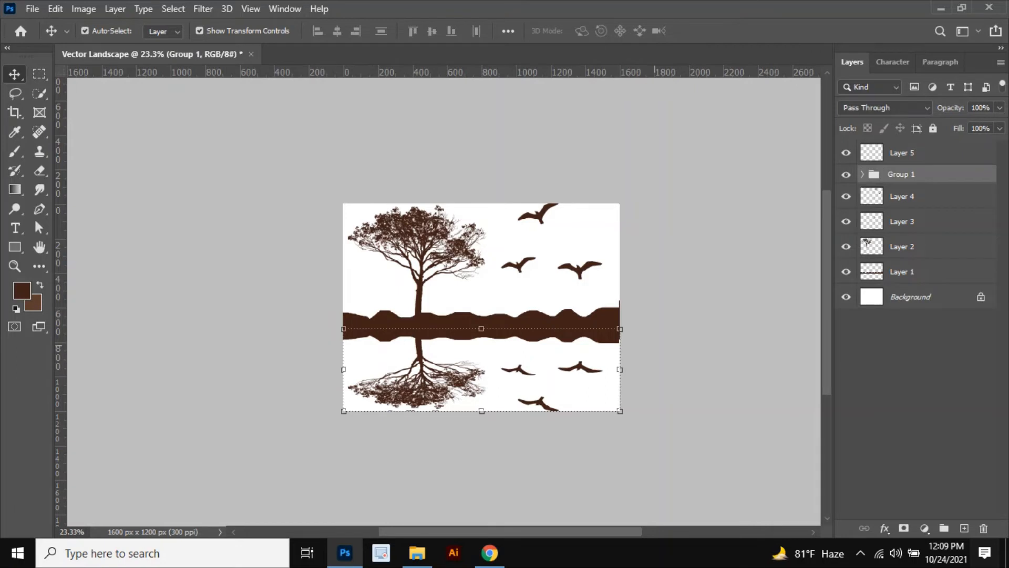
drag(899, 174, 899, 287)
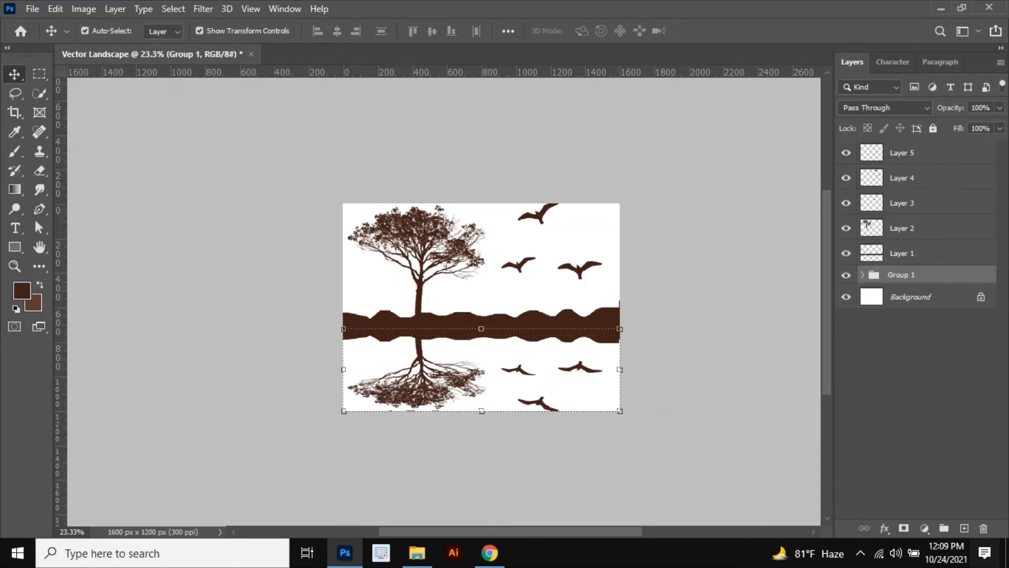
Step: Add a new empty layer above the reflection group and choose the Soft Round brush from General Brushes
click(964, 529)
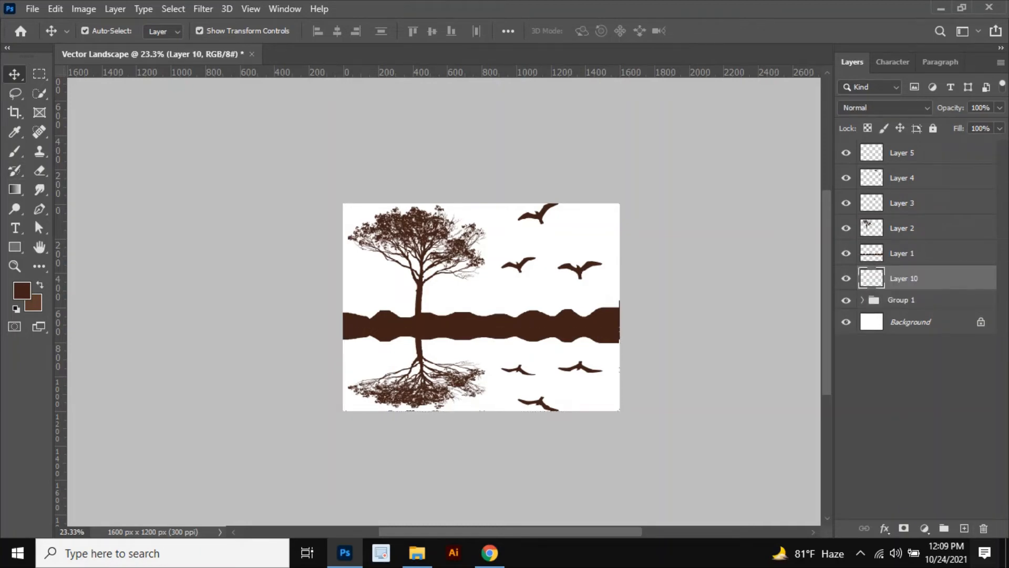
click(14, 151)
click(95, 30)
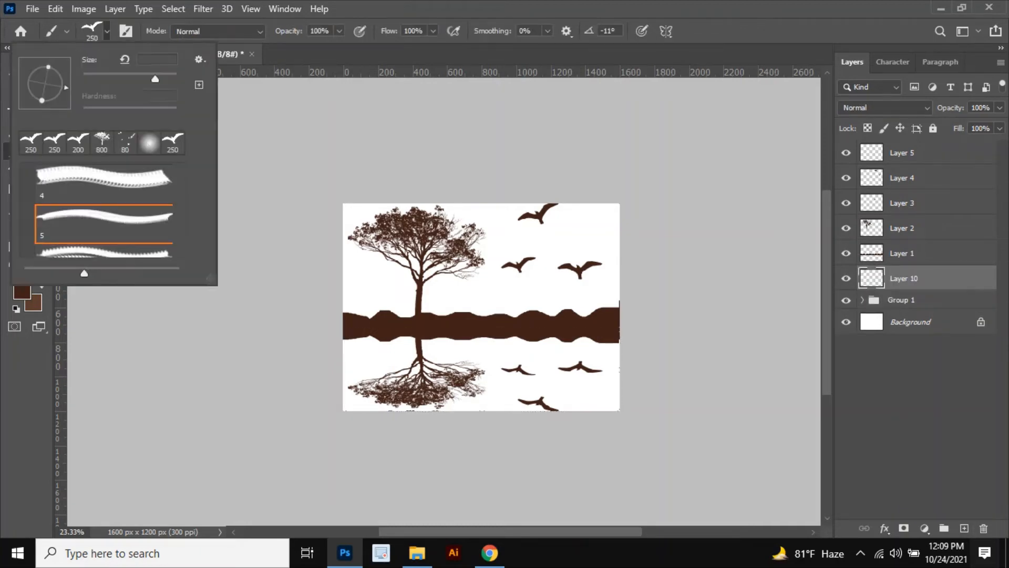
scroll(100, 210, down, 5)
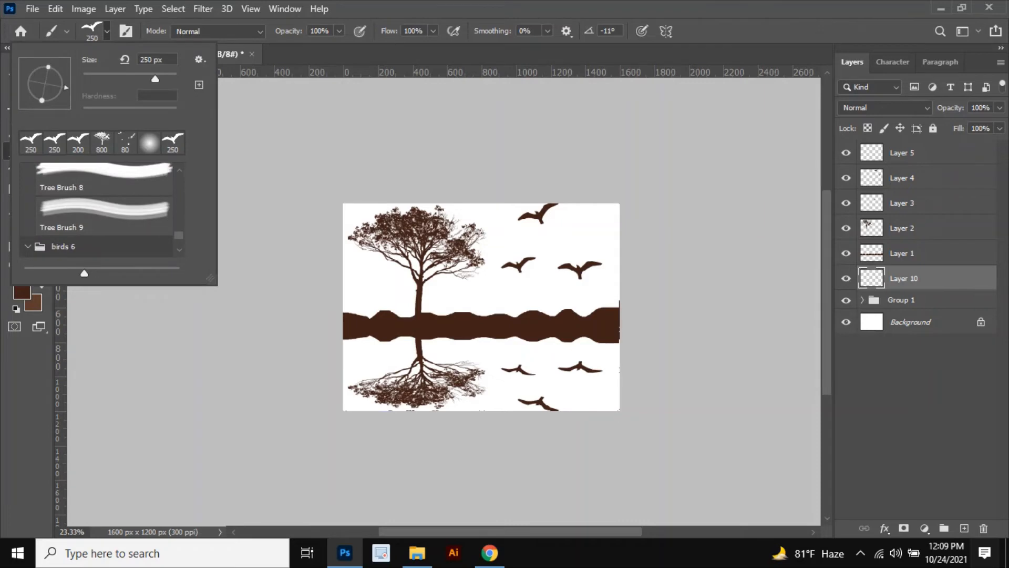
click(28, 246)
scroll(100, 211, up, 10)
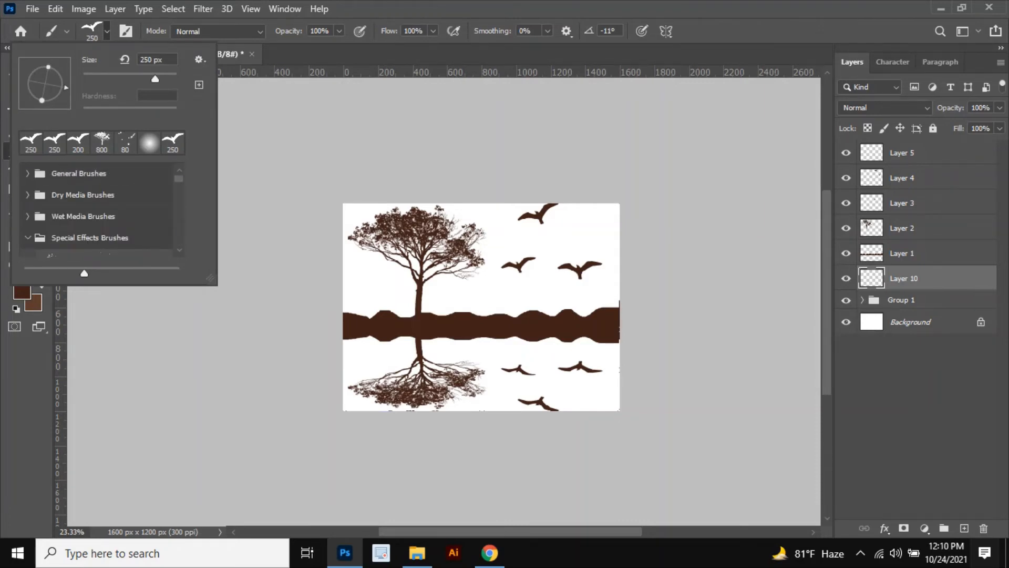
click(28, 174)
click(104, 203)
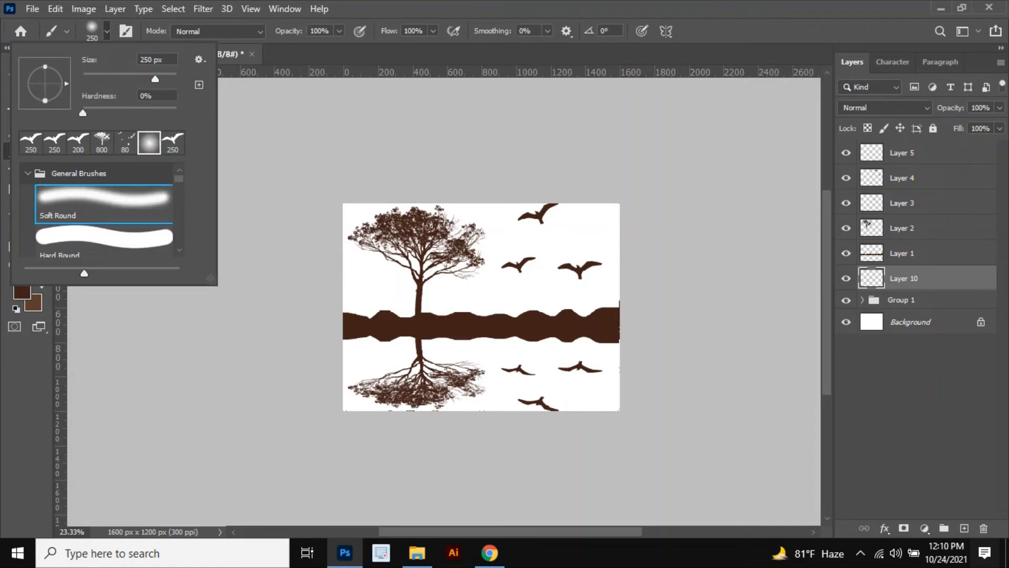
click(106, 31)
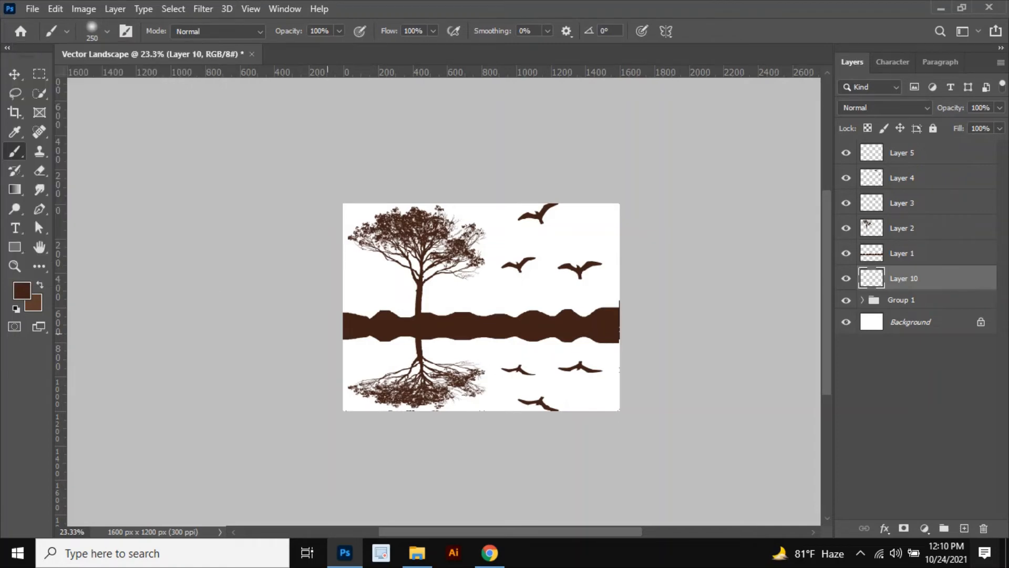
Step: Set the foreground color to white and paint soft strokes across the reflection area below the ground
click(22, 291)
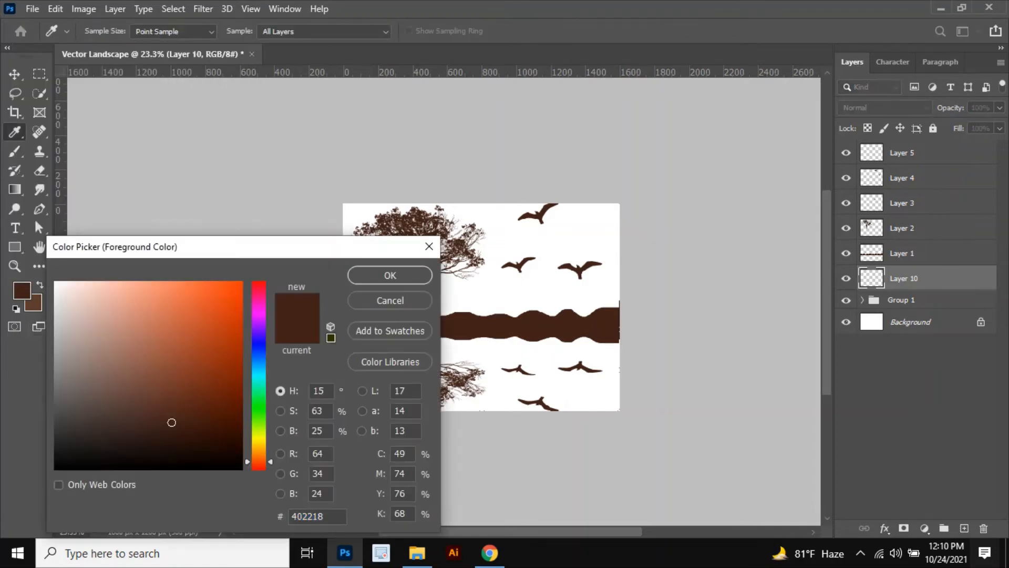
drag(64, 315, 55, 282)
click(390, 275)
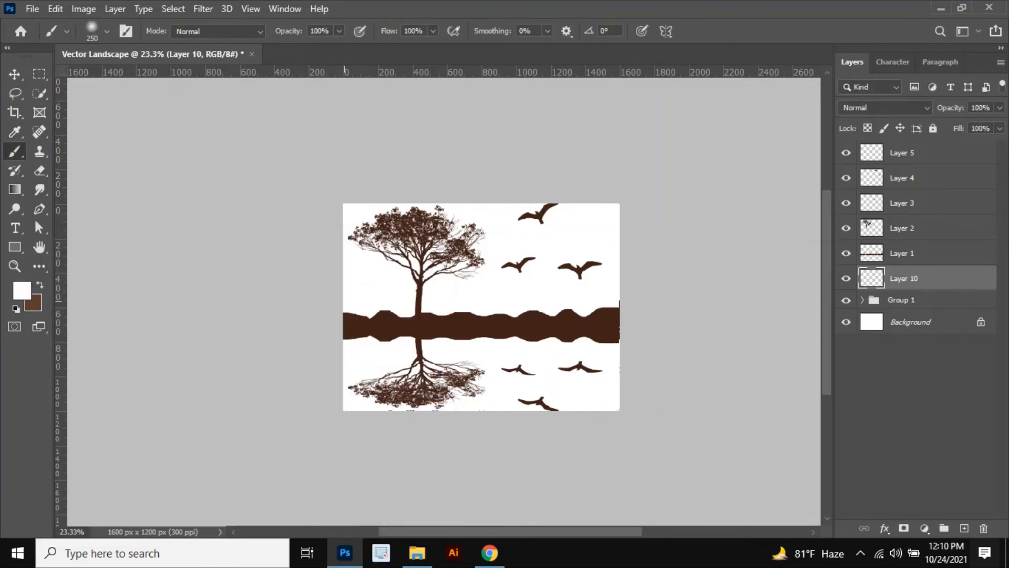
drag(347, 339, 615, 336)
click(425, 355)
mouse_move(315, 342)
mouse_down()
mouse_move(589, 347)
mouse_move(410, 352)
mouse_up()
mouse_move(618, 361)
mouse_down()
mouse_move(326, 371)
mouse_move(468, 375)
mouse_up()
drag(358, 399, 557, 402)
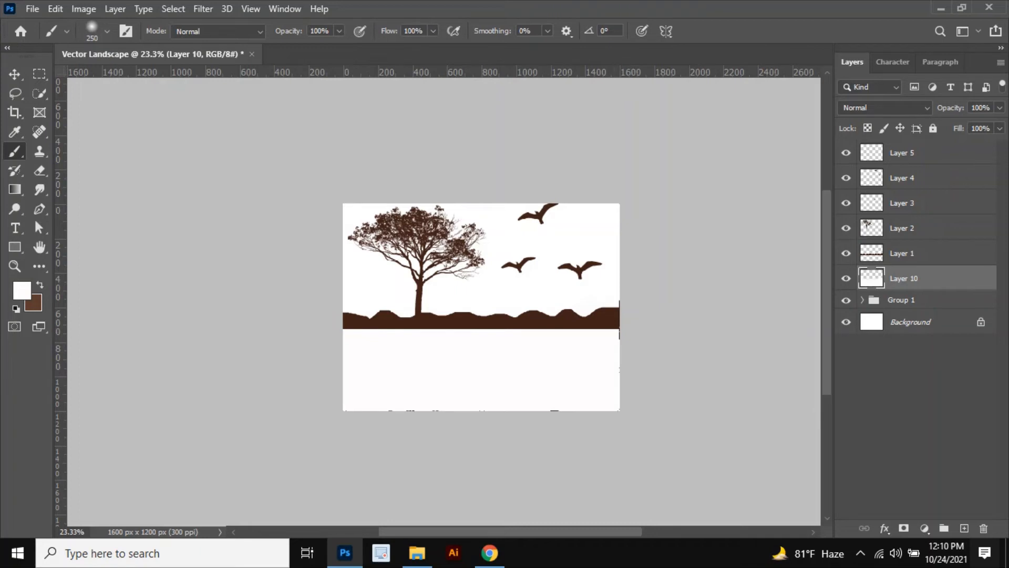
Step: Set the white paint layer's opacity to 50%
click(1000, 108)
drag(1001, 125, 966, 125)
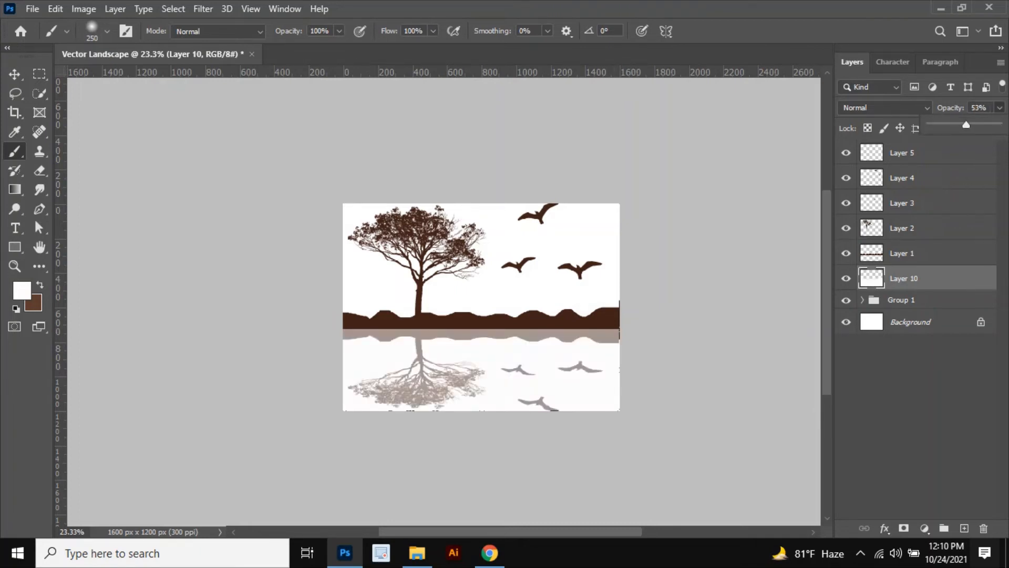
scroll(449, 366, up, 3)
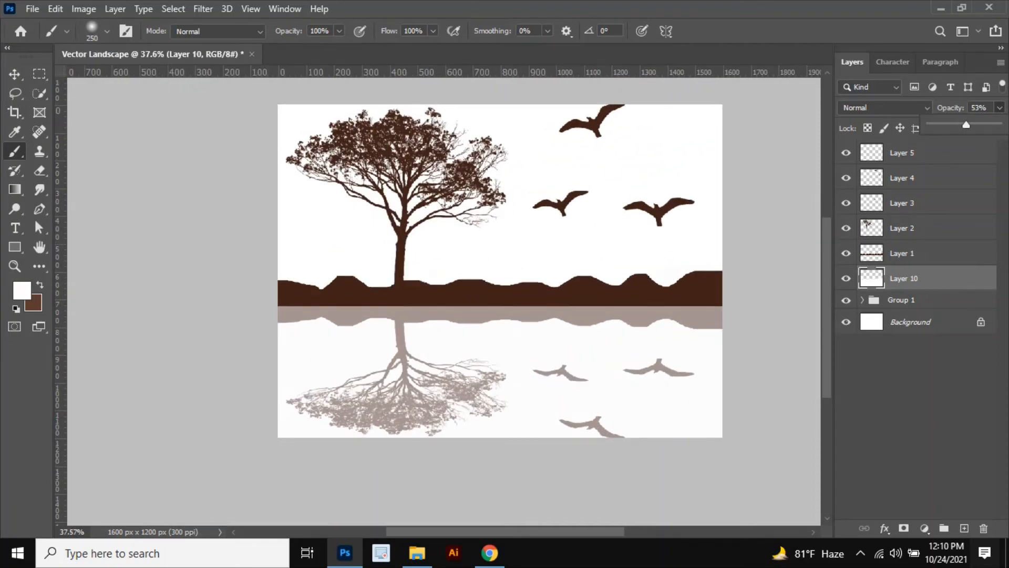
drag(966, 125, 961, 125)
click(979, 107)
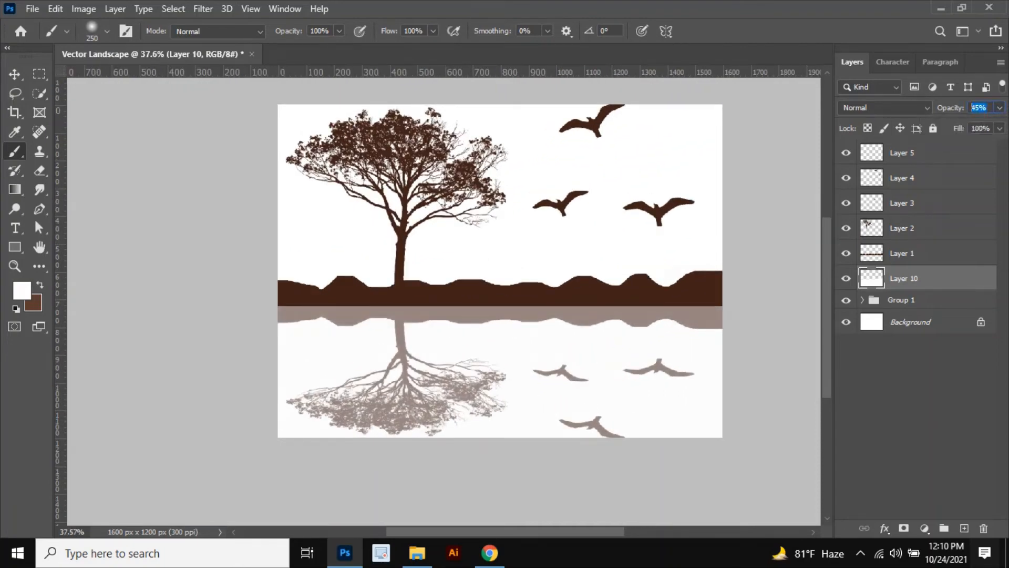
text(50)
key(Return)
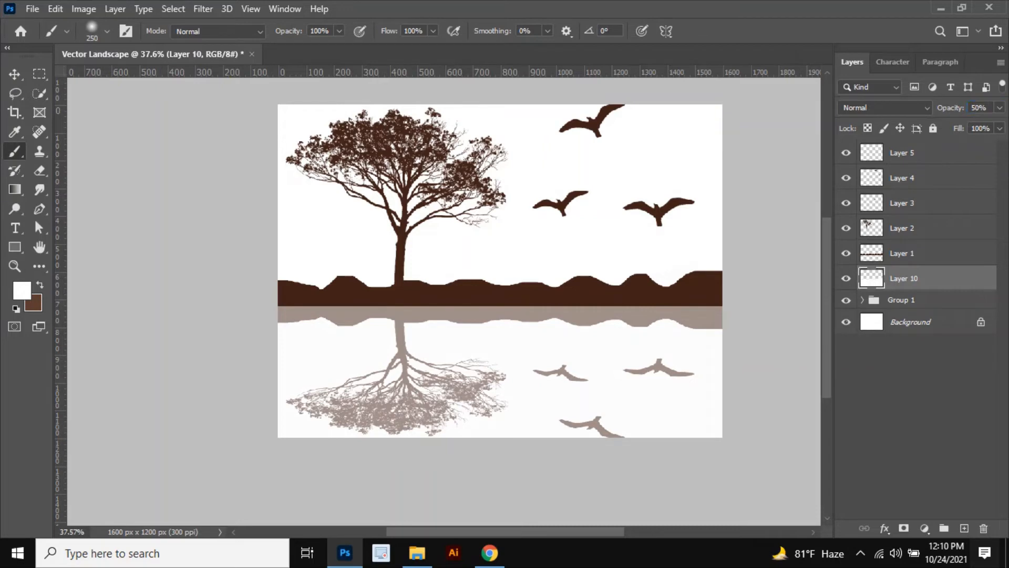
Step: Add another new layer and draw a rectangle shape covering the whole canvas with the Rectangle tool
click(14, 74)
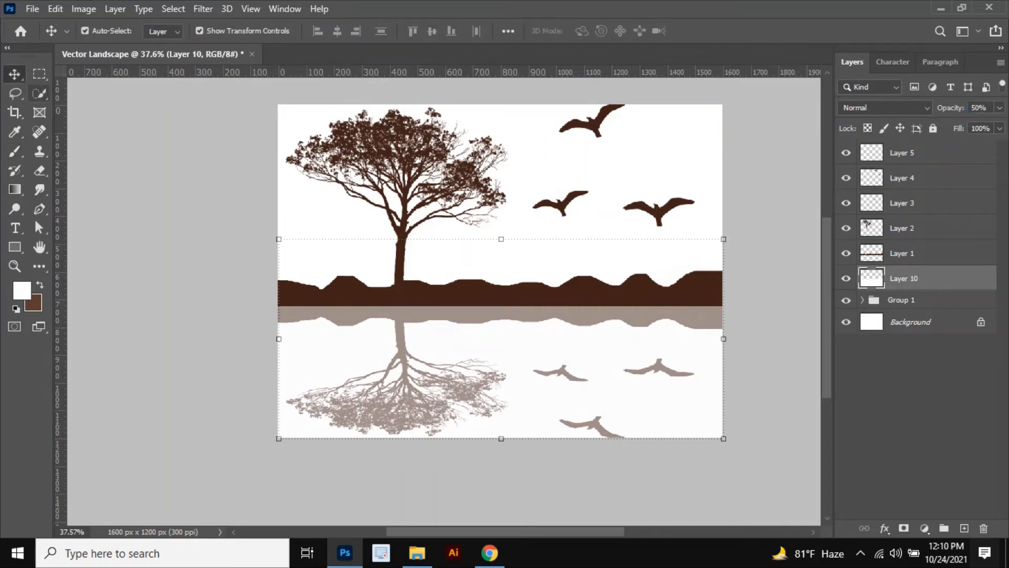
scroll(320, 371, down, 5)
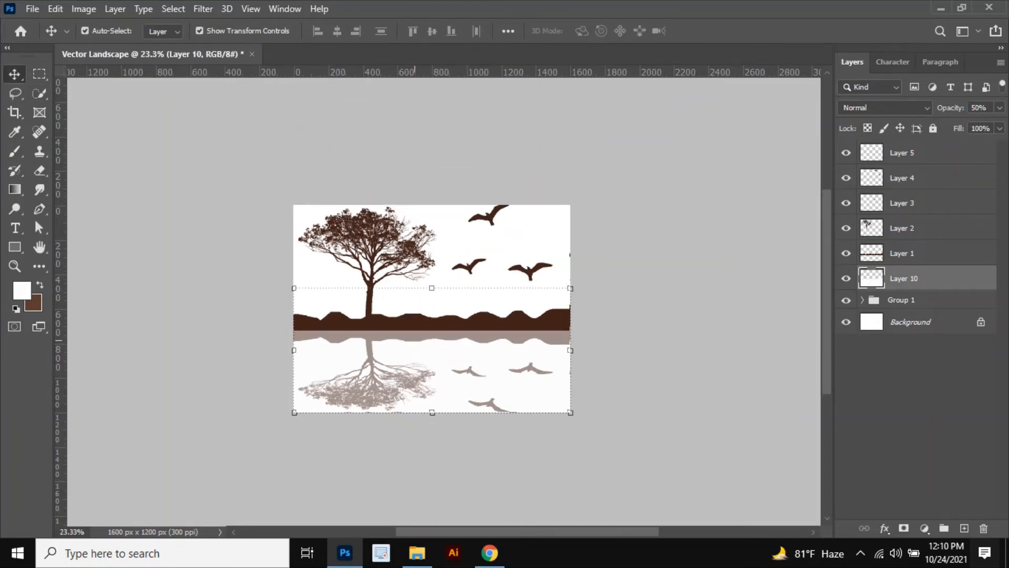
scroll(387, 341, up, 1)
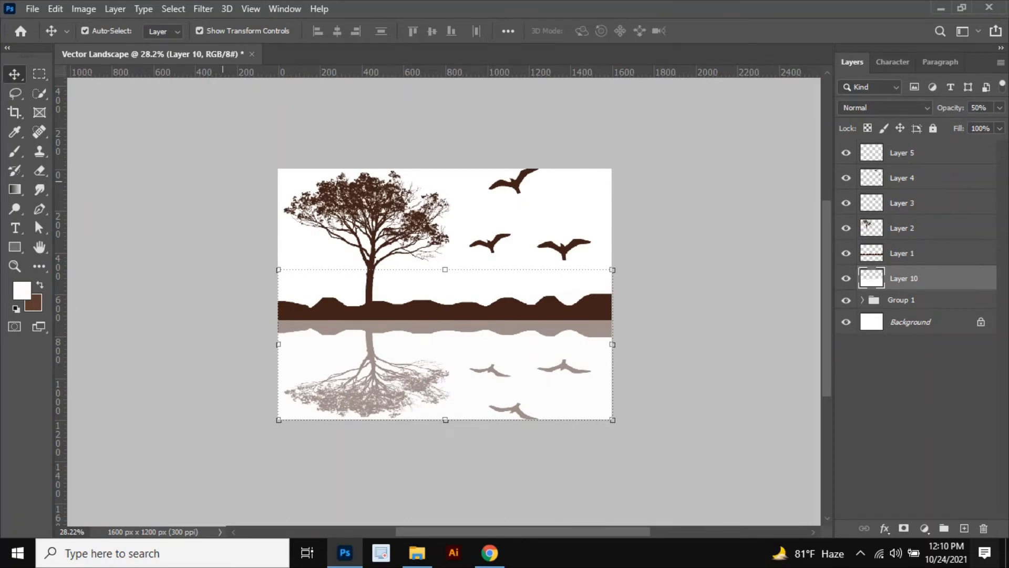
click(699, 336)
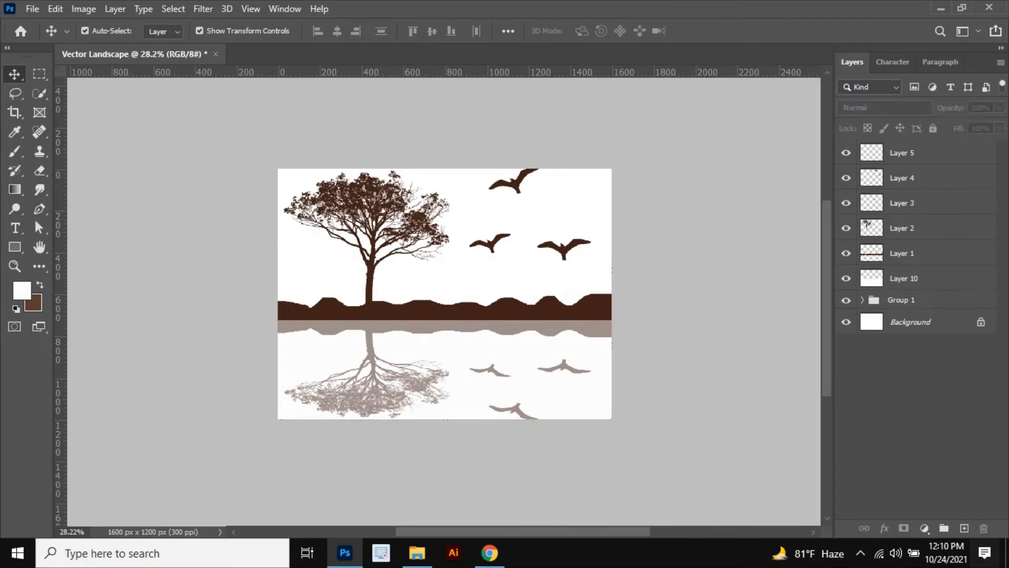
click(925, 278)
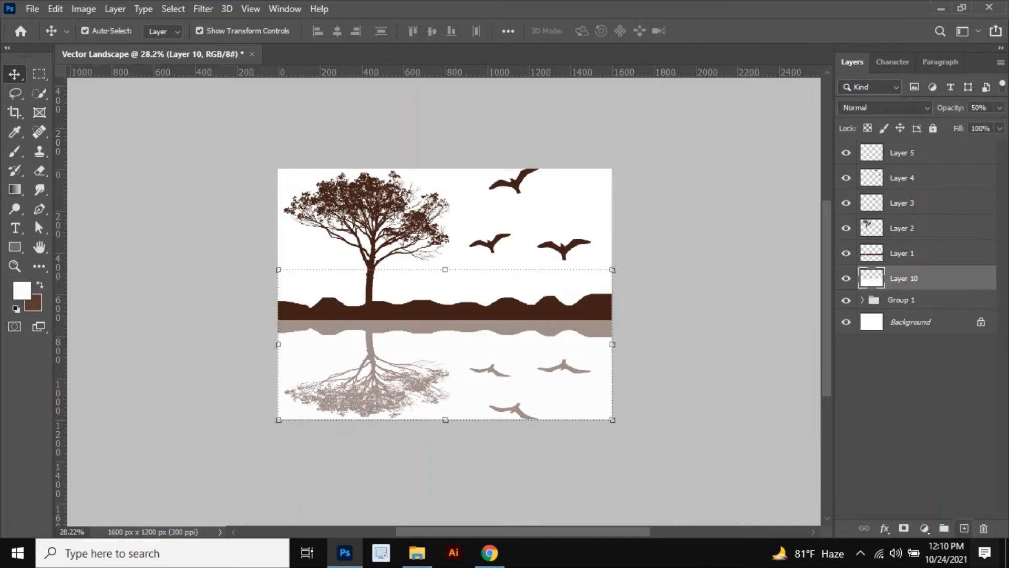
click(964, 528)
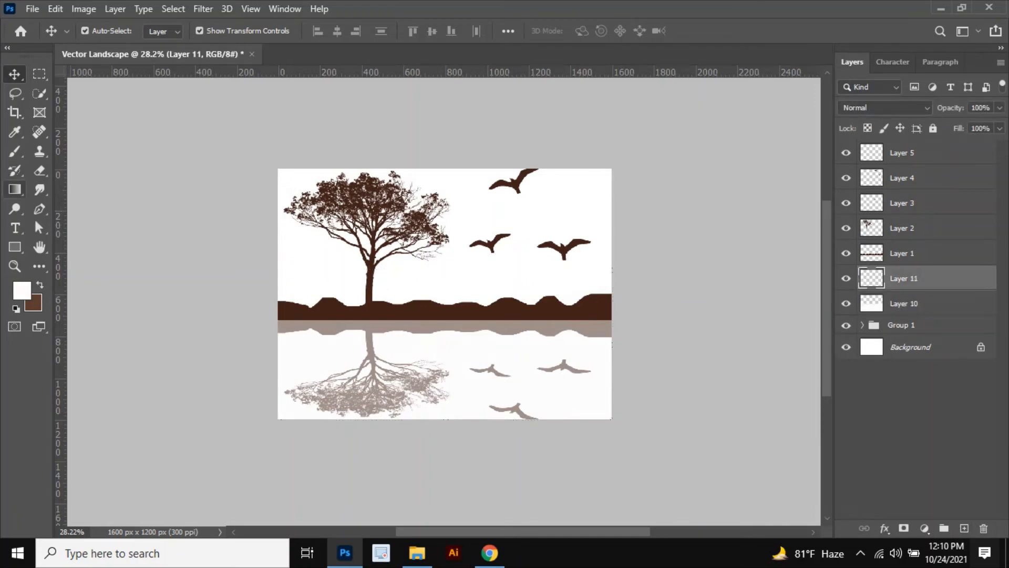
click(15, 246)
click(82, 247)
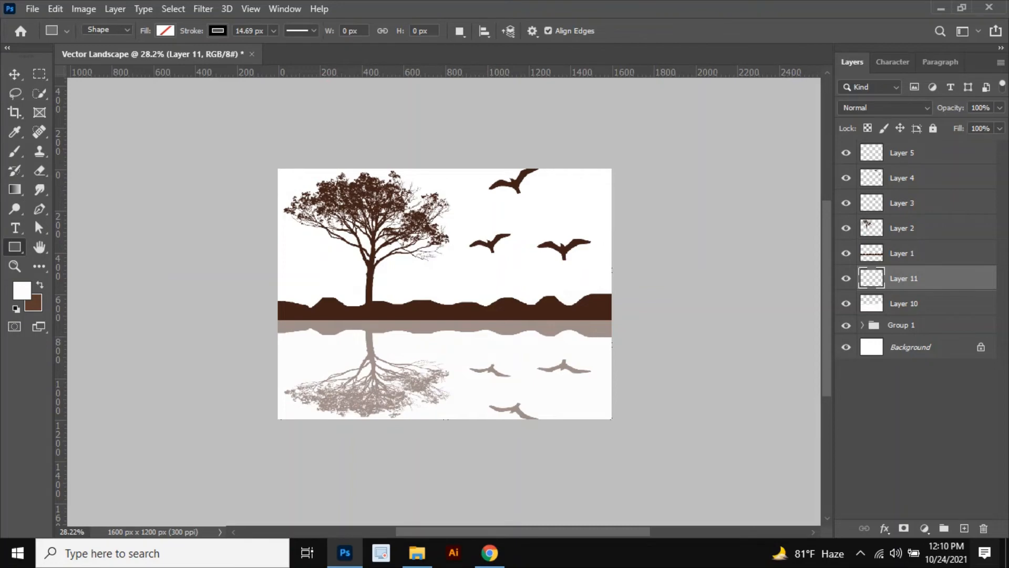
click(15, 247)
click(87, 247)
drag(275, 166, 616, 426)
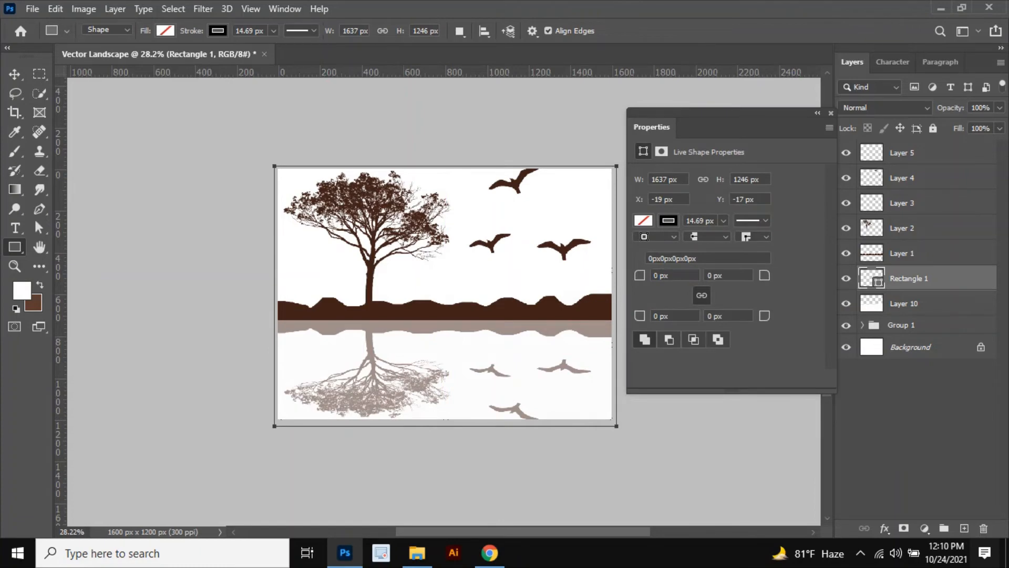
Step: Set the rectangle's stroke to none and its fill to a gradient
click(668, 220)
click(652, 248)
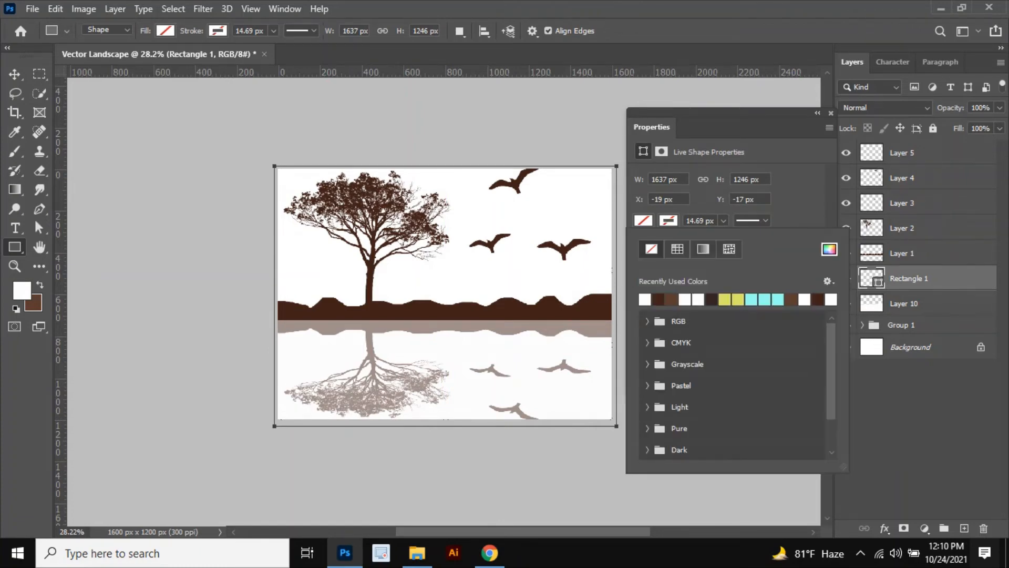
click(703, 249)
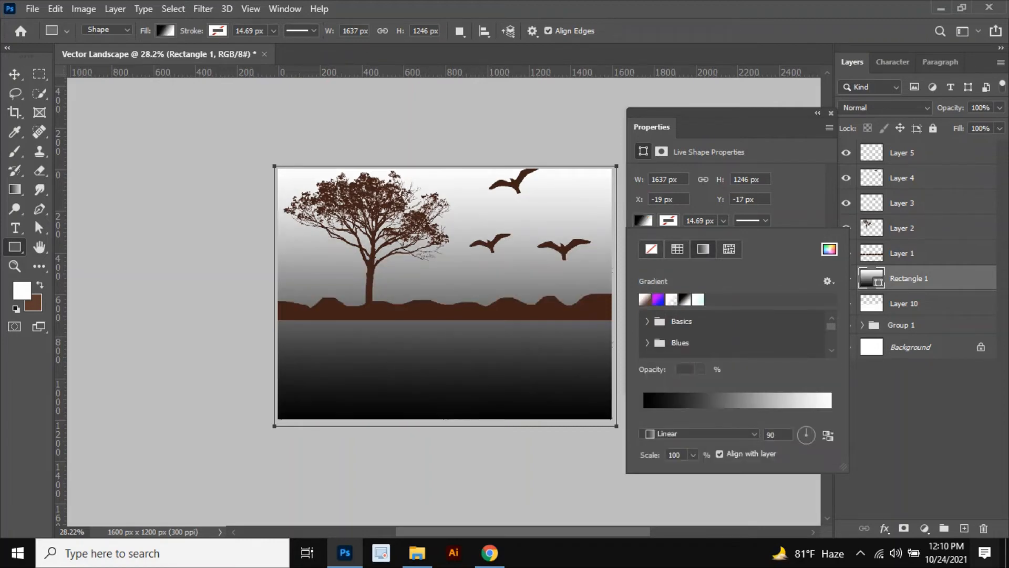
Step: Open the gradient editor and set both end color stops to 71d4e0
click(651, 399)
click(682, 430)
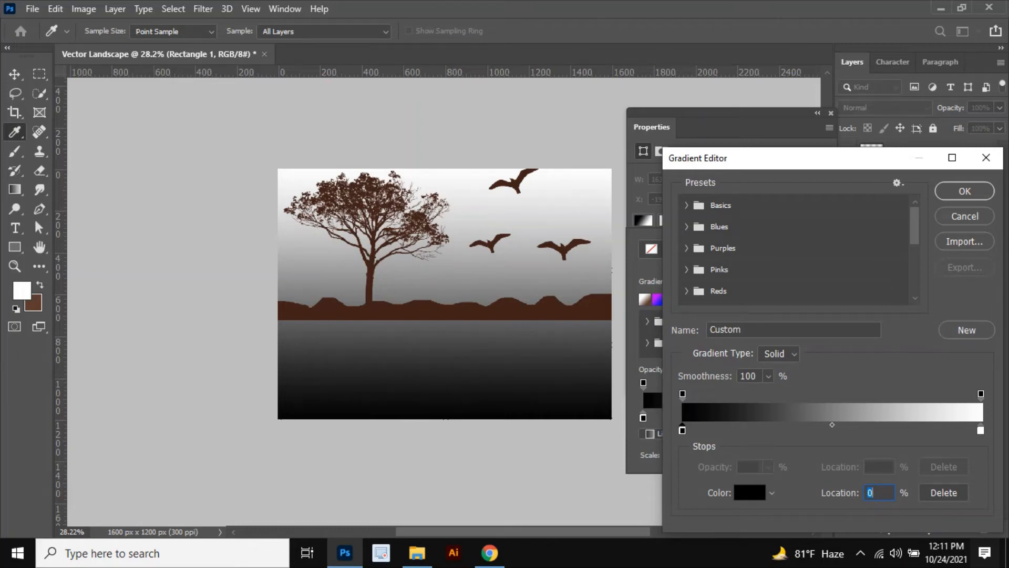
click(750, 492)
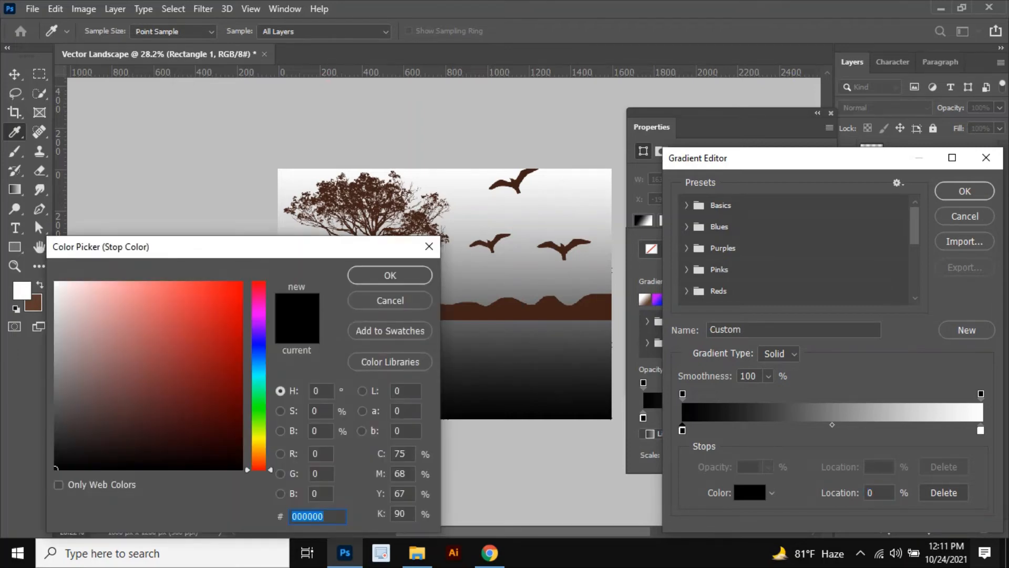
mouse_move(259, 374)
mouse_down()
mouse_move(258, 363)
mouse_move(259, 372)
mouse_up()
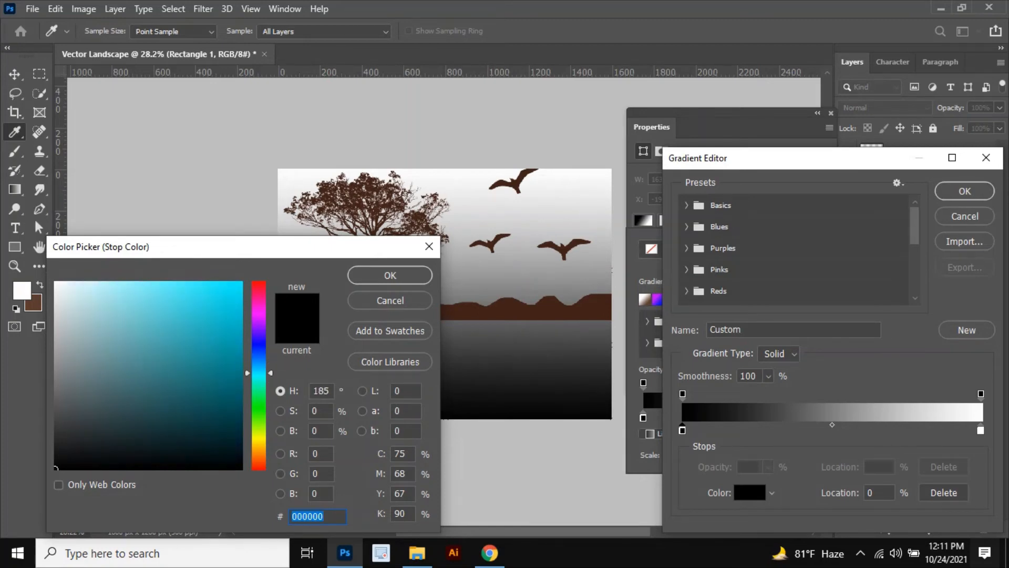
drag(144, 288, 147, 303)
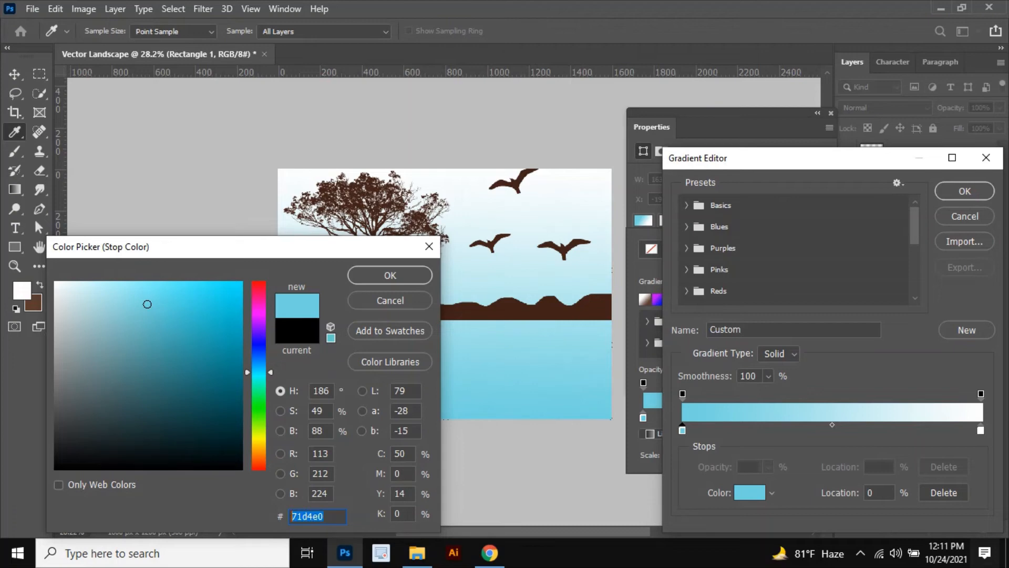
key(Return)
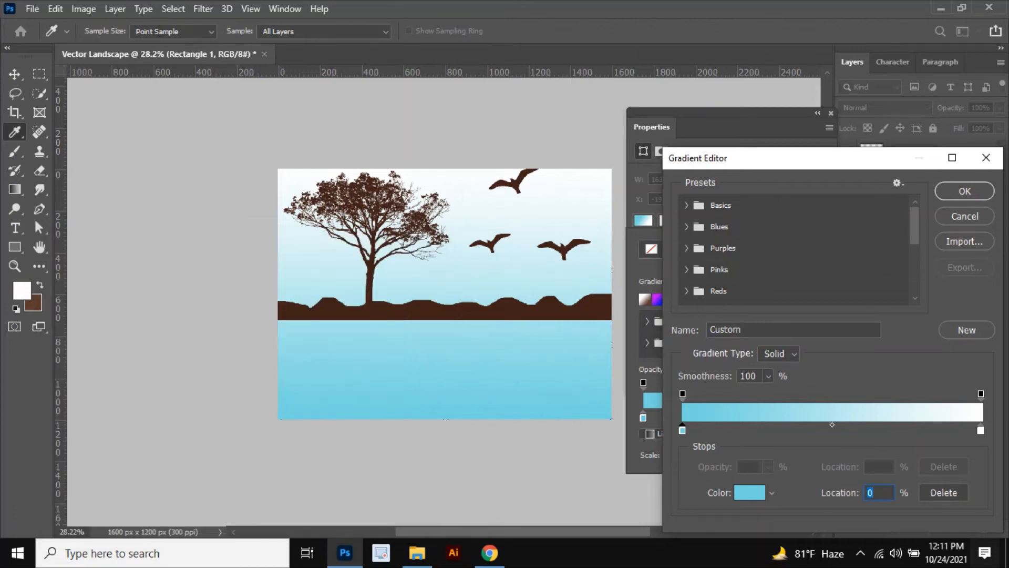
click(980, 430)
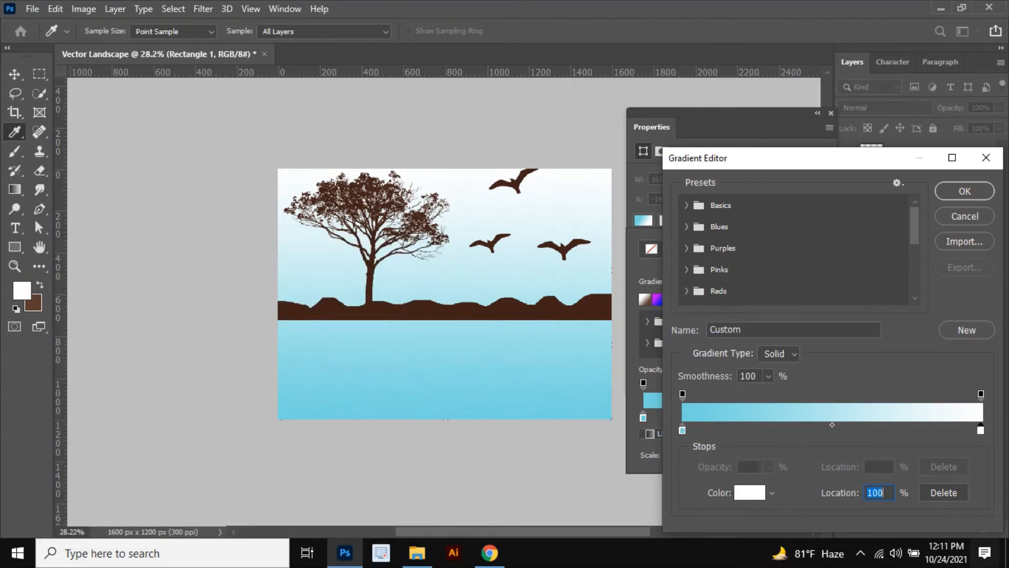
click(749, 493)
text(71d4e0)
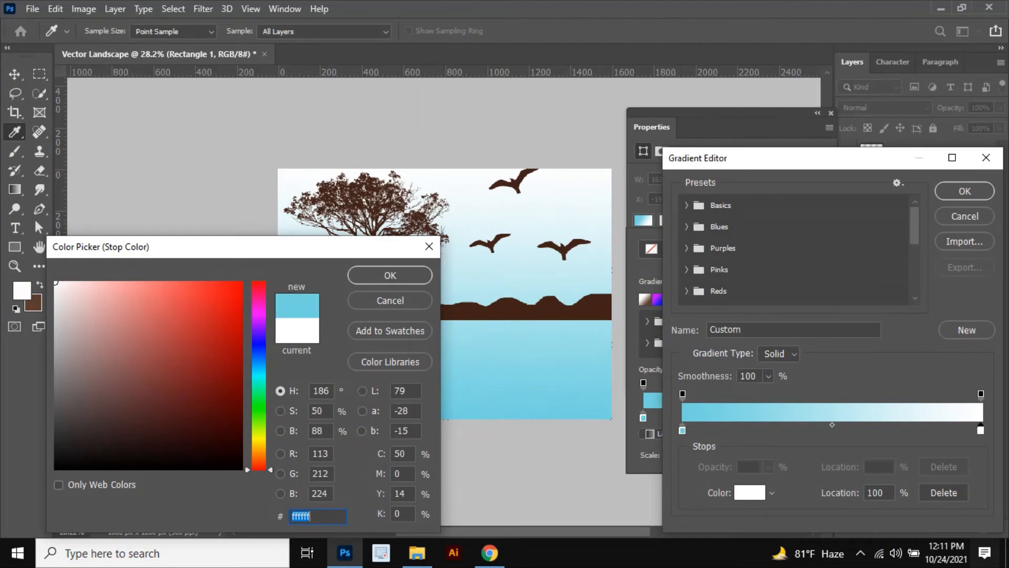
key(Return)
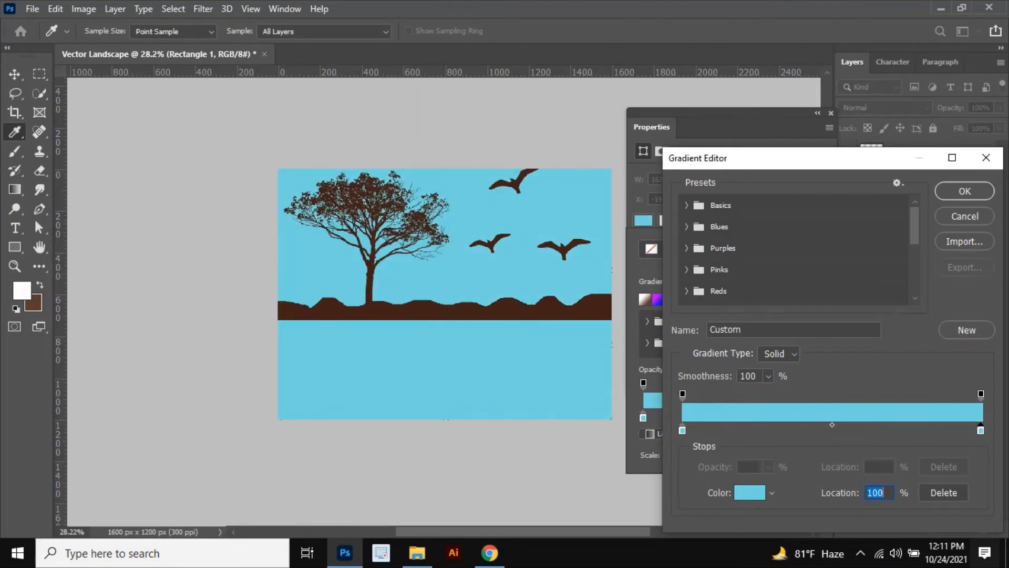
Step: Add a color stop at 50% in the gradient and set its color to white ffffff
click(831, 430)
double_click(831, 430)
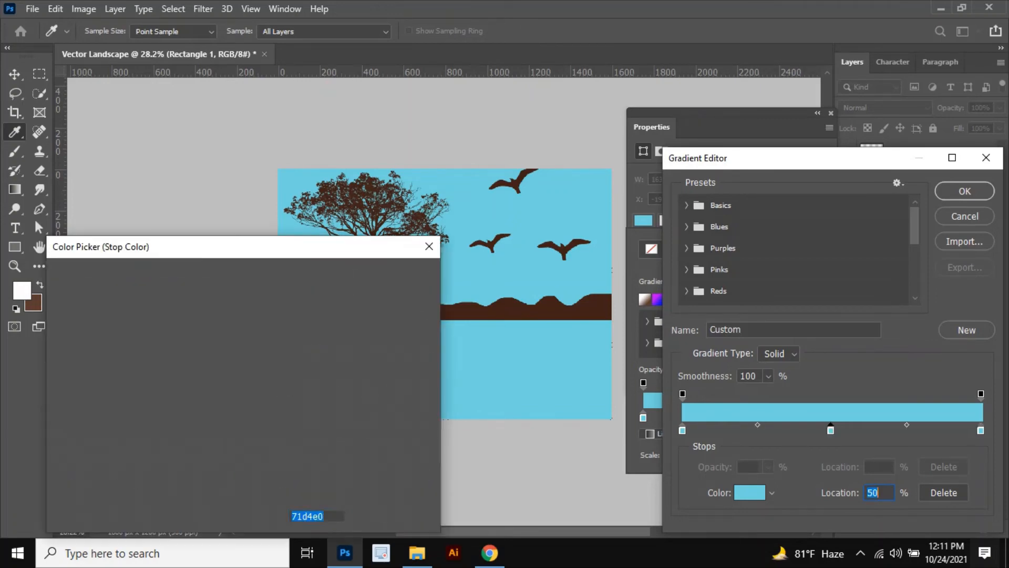
drag(58, 305, 55, 281)
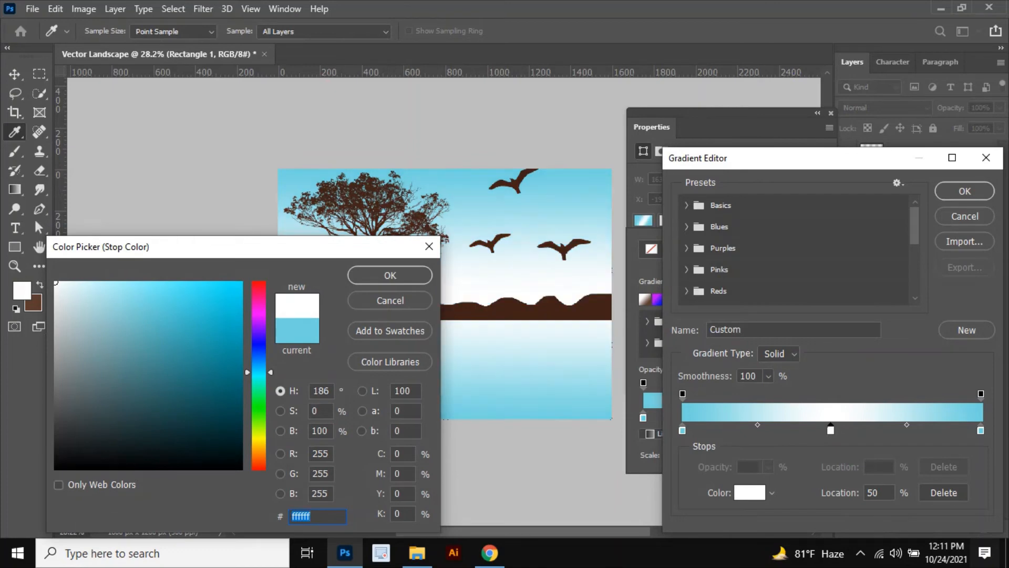
key(Return)
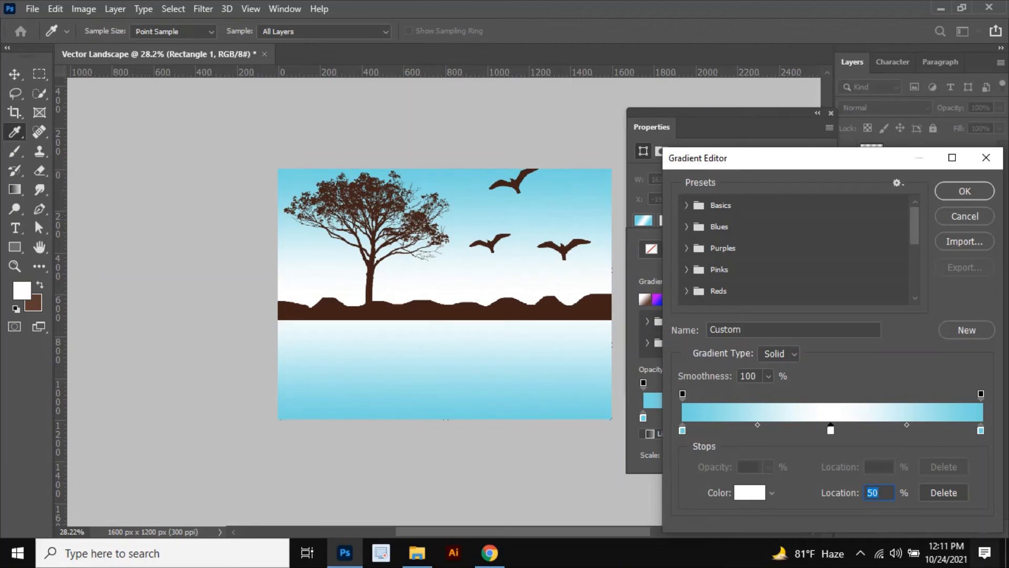
Step: Add a color stop at 25% and set its color to ddff67
text(25)
double_click(756, 430)
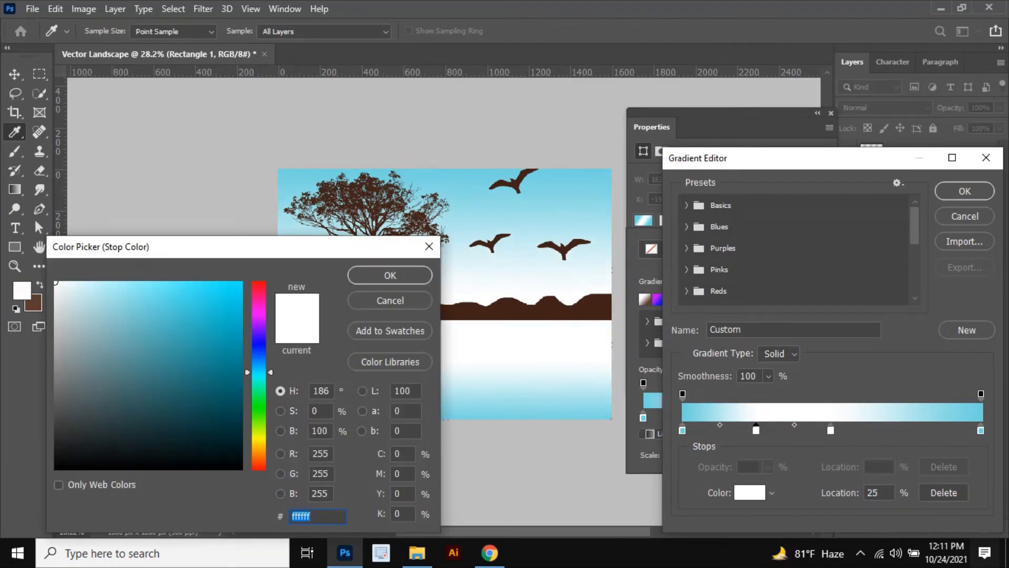
text(ade67a)
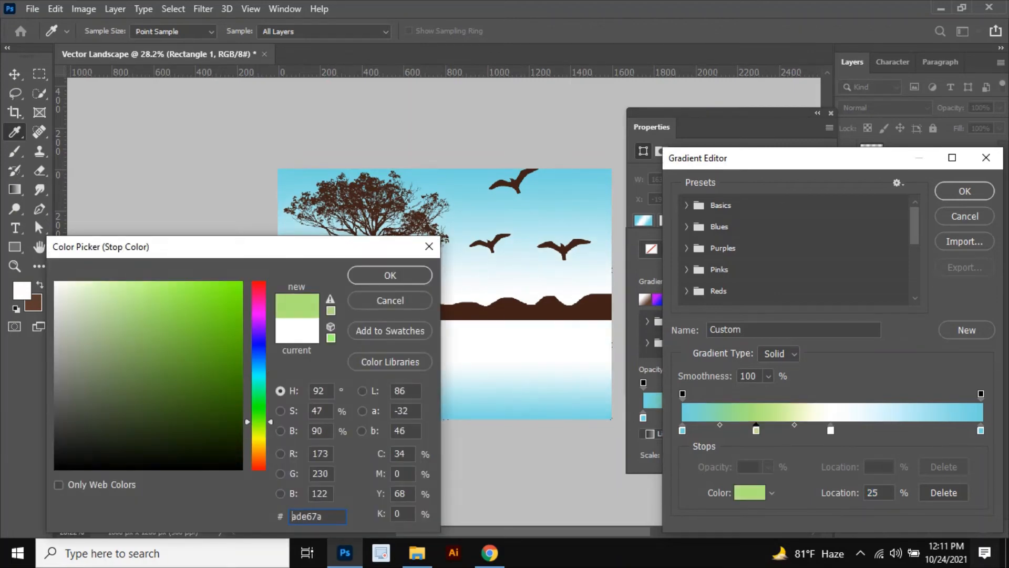
text(cce477)
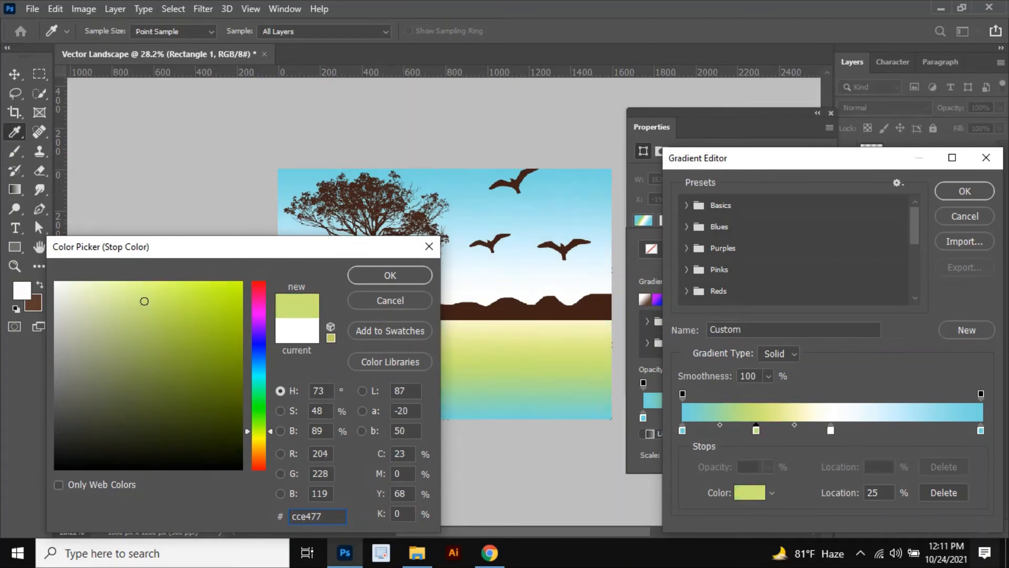
mouse_move(144, 302)
mouse_down()
mouse_move(175, 309)
mouse_move(166, 281)
mouse_up()
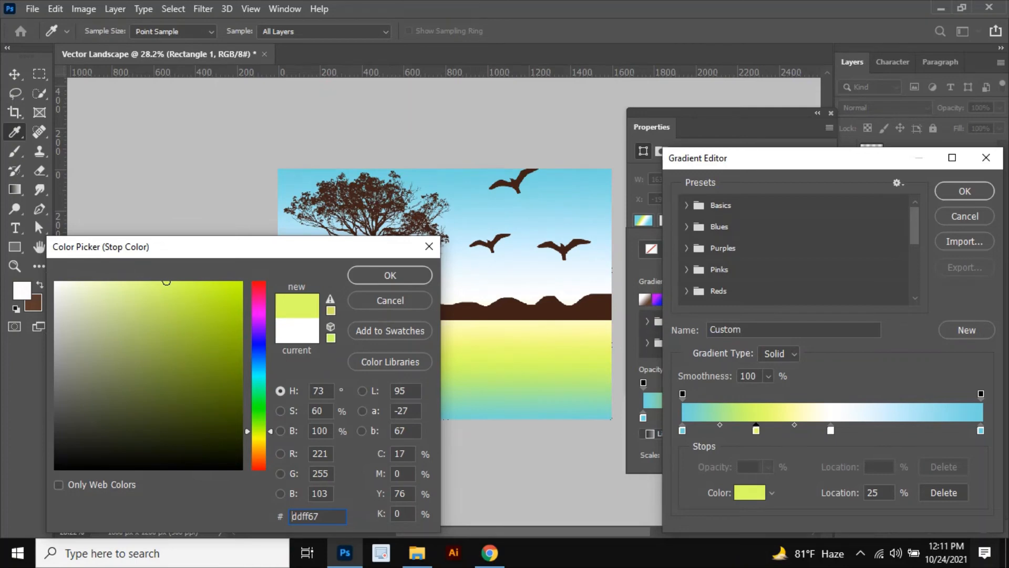
double_click(292, 516)
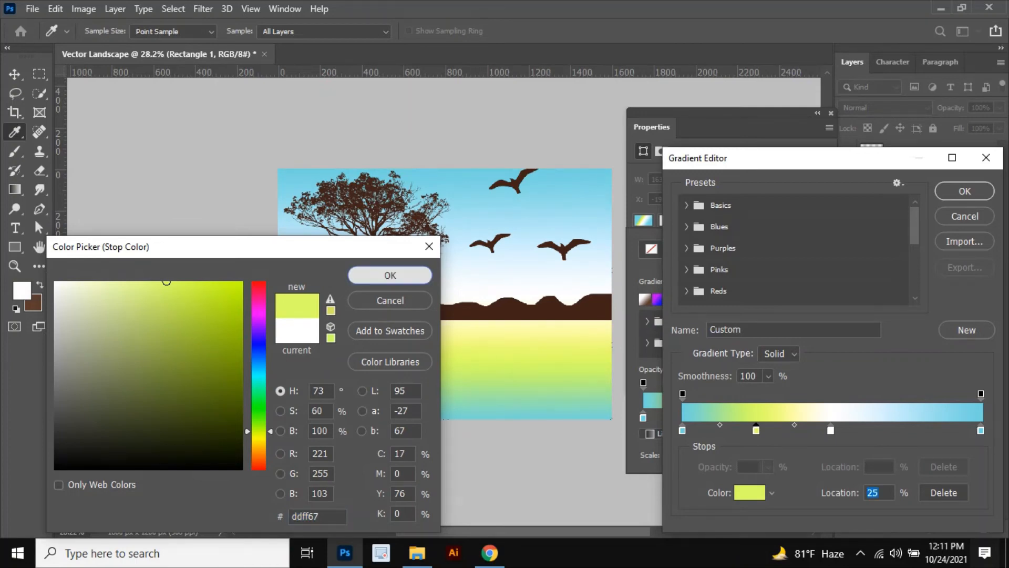
click(390, 275)
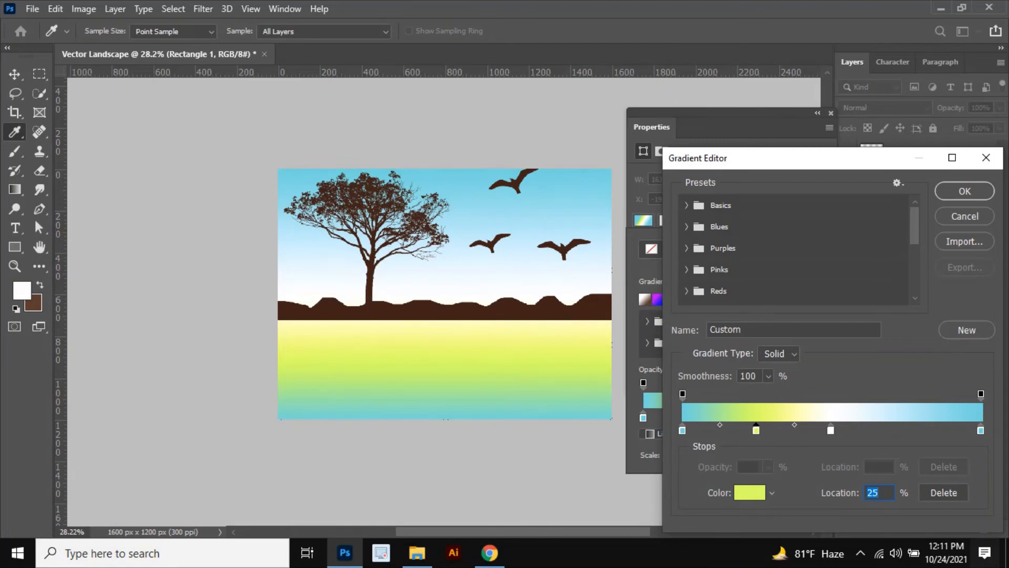
Step: Add a yellow color stop at about 76% and delete the accidental extra stop beside it
click(908, 429)
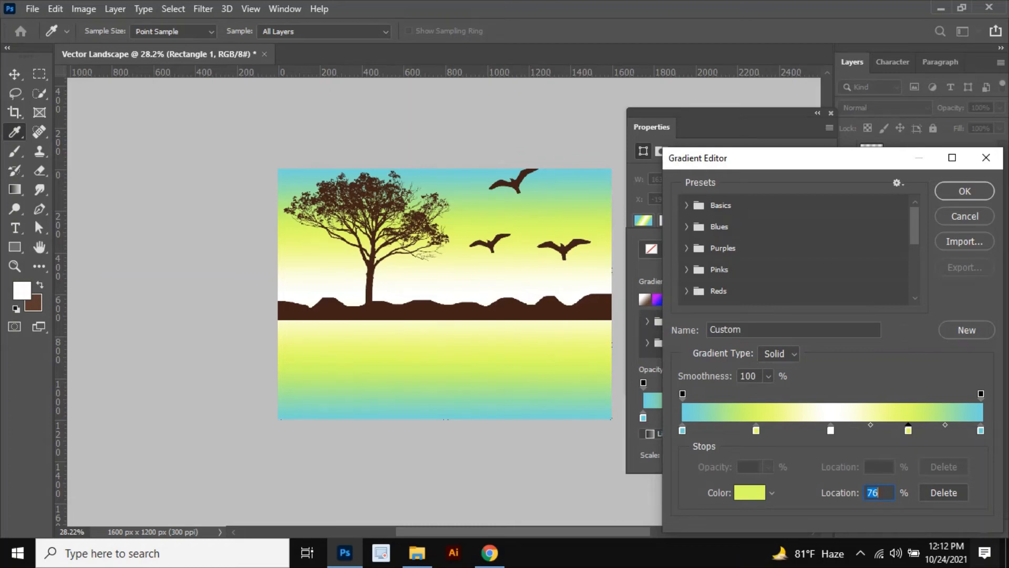
drag(903, 429, 895, 430)
key(Delete)
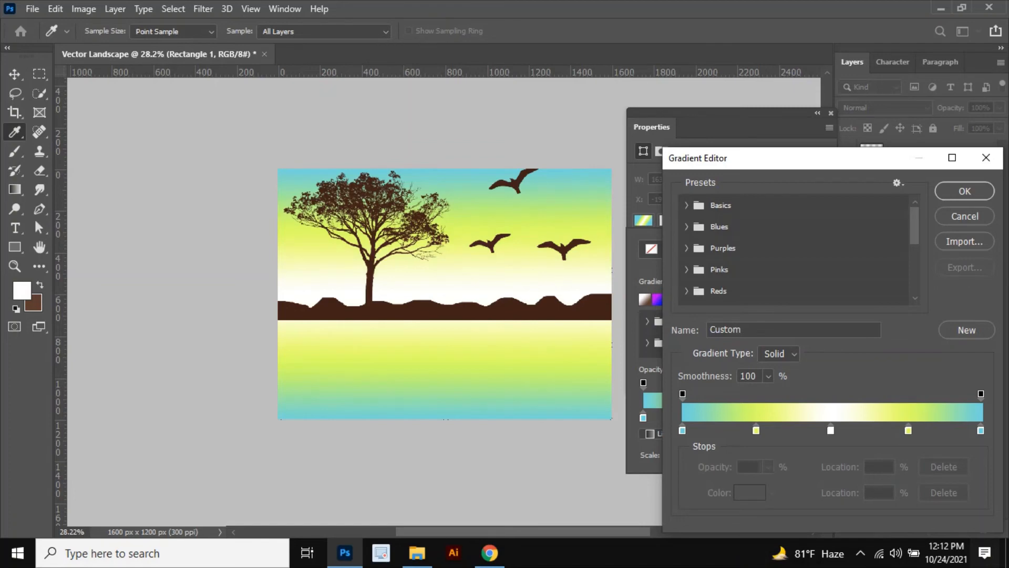
Step: Move the two blue end stops inward to about 4% and 94%
drag(981, 430, 964, 430)
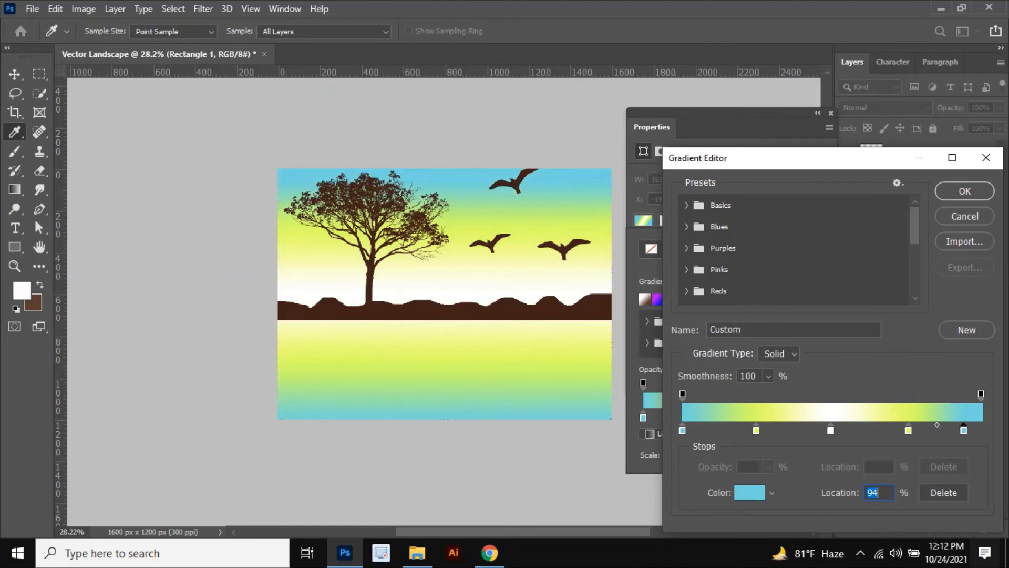
drag(682, 430, 694, 430)
Step: Change the 25% stop's color to d3e849
click(756, 430)
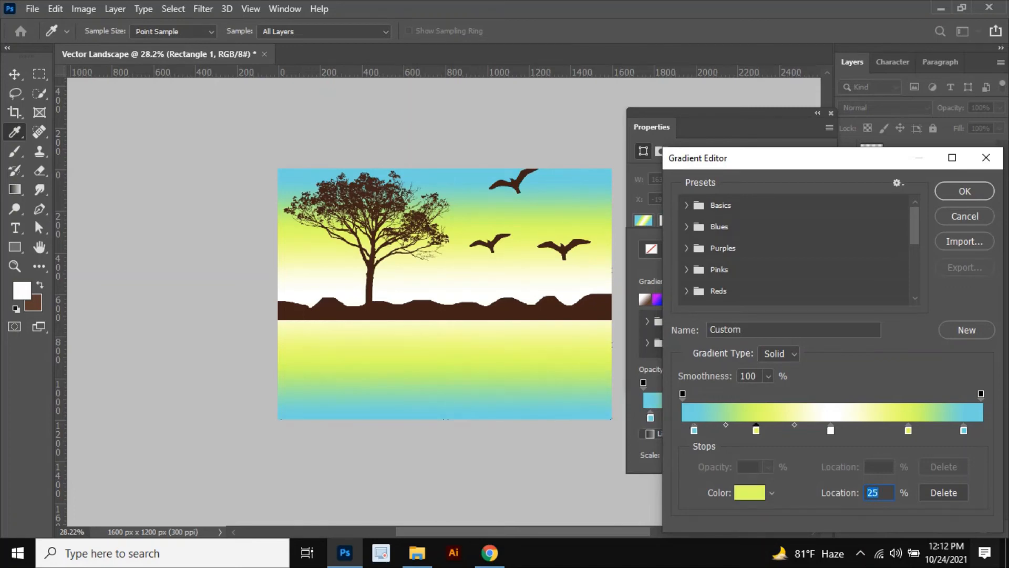
click(750, 493)
mouse_move(186, 319)
mouse_down()
mouse_move(193, 306)
mouse_move(209, 315)
mouse_up()
mouse_move(259, 432)
mouse_down()
mouse_move(259, 449)
mouse_move(258, 434)
mouse_up()
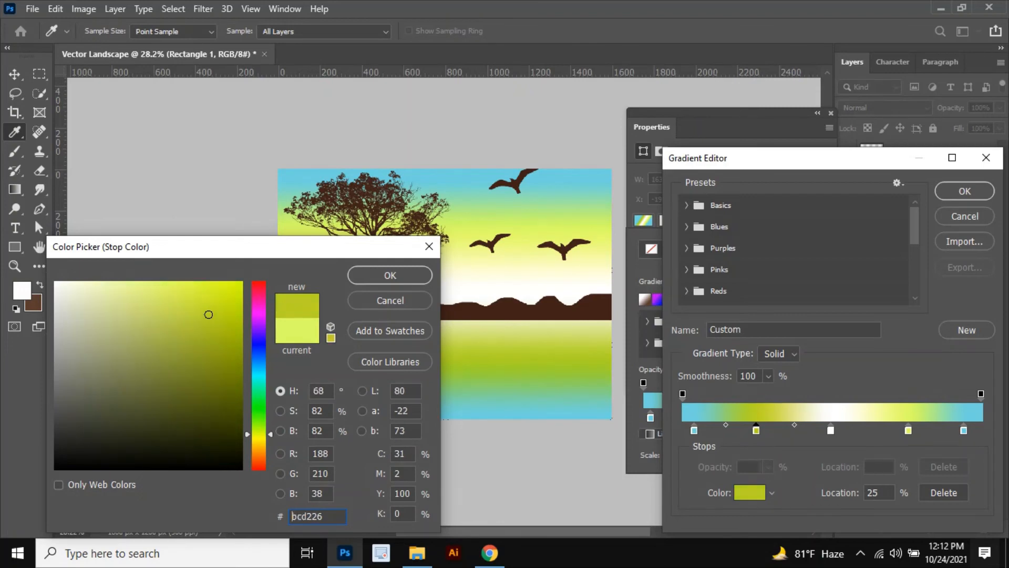
drag(181, 307, 183, 298)
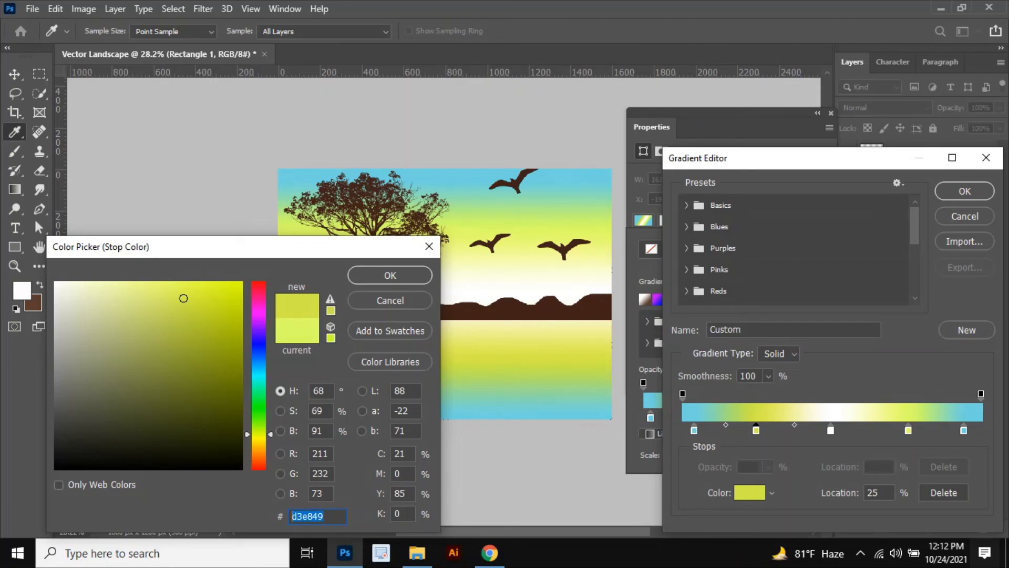
click(410, 275)
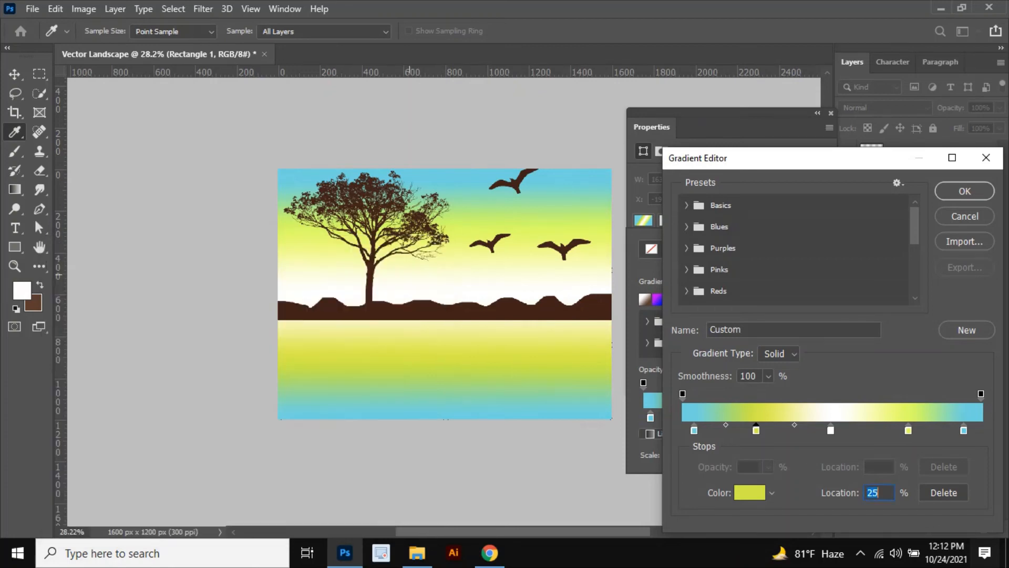
Step: Set the 76% stop's color to d3e849 as well
click(908, 430)
click(750, 492)
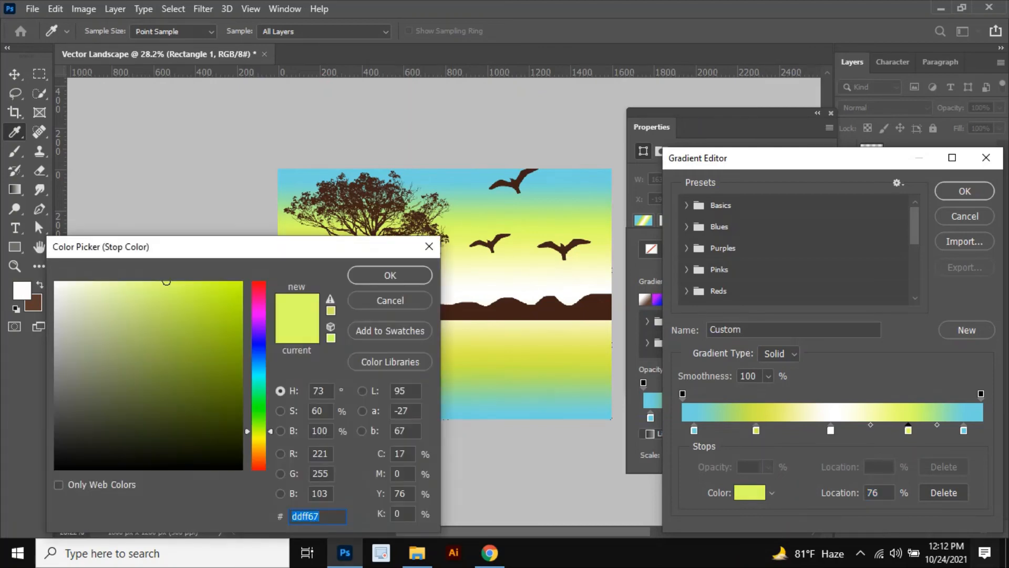
click(184, 299)
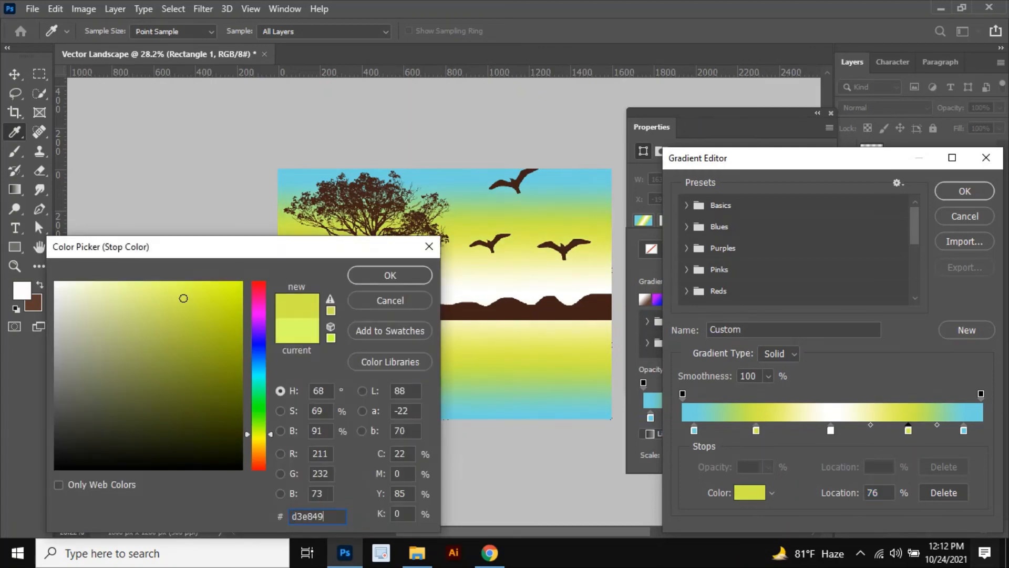
key(Return)
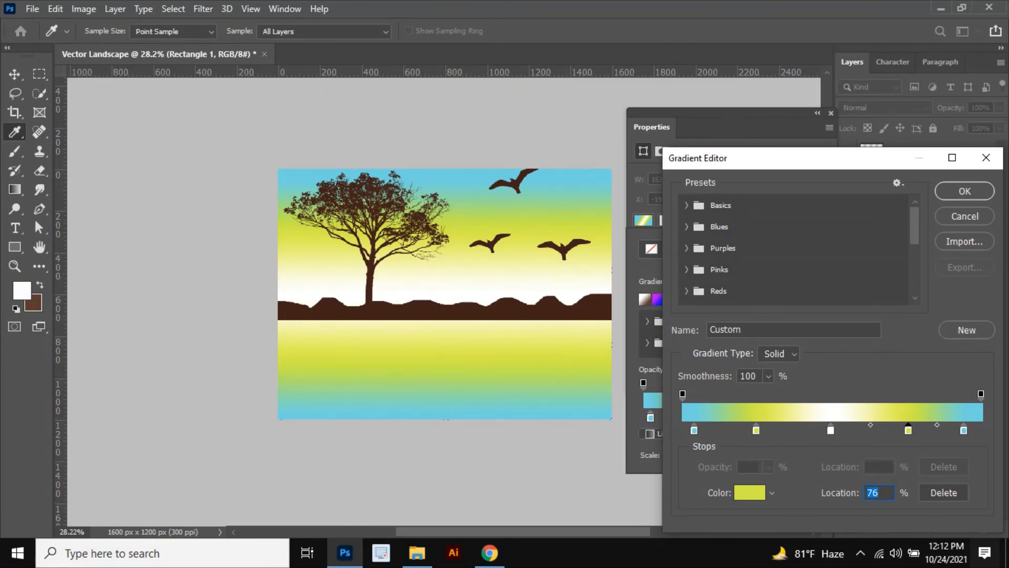
Step: Move the white stop to 47% and close the gradient editor
drag(831, 430, 821, 430)
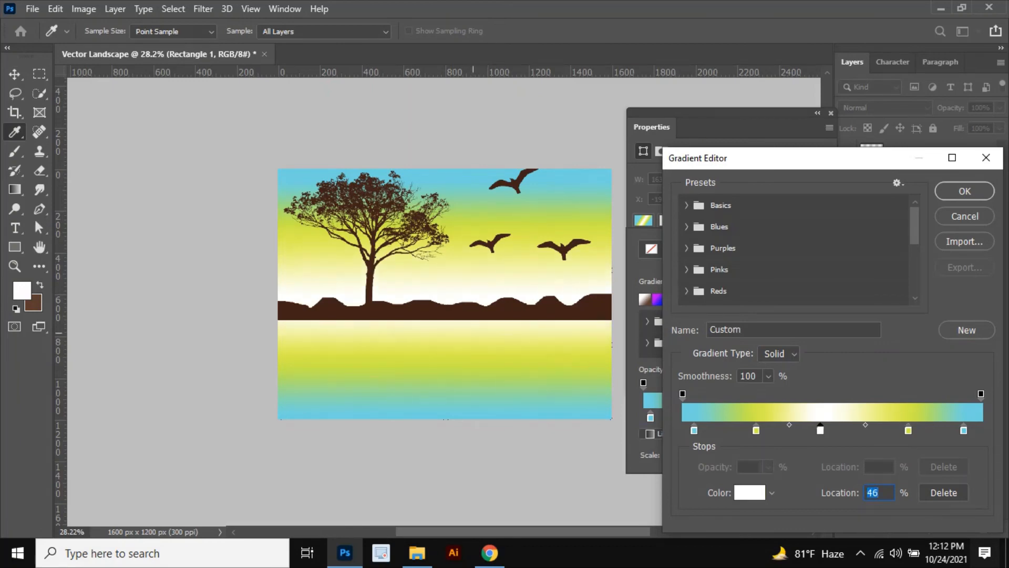
key(Up)
key(Return)
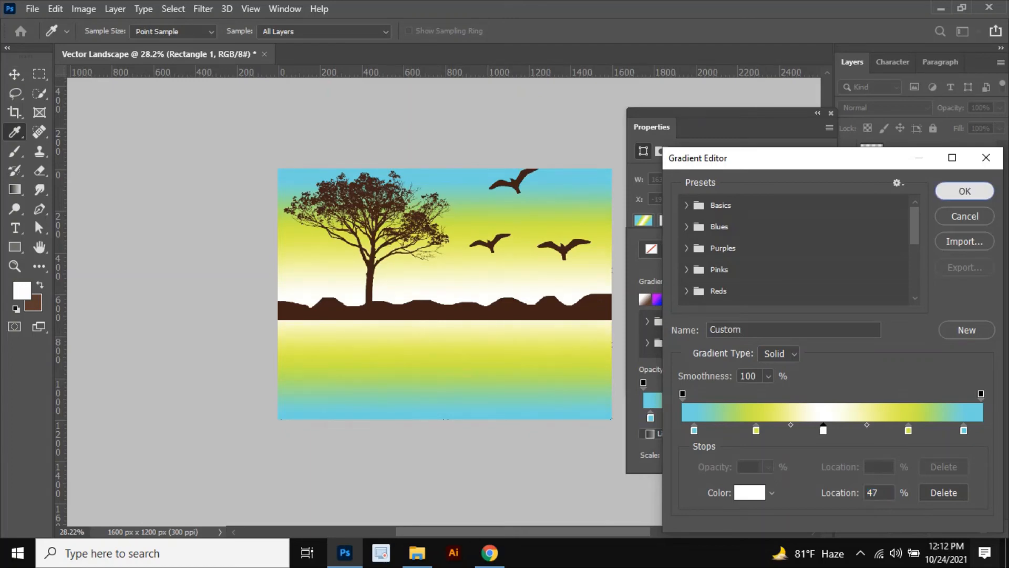
click(915, 436)
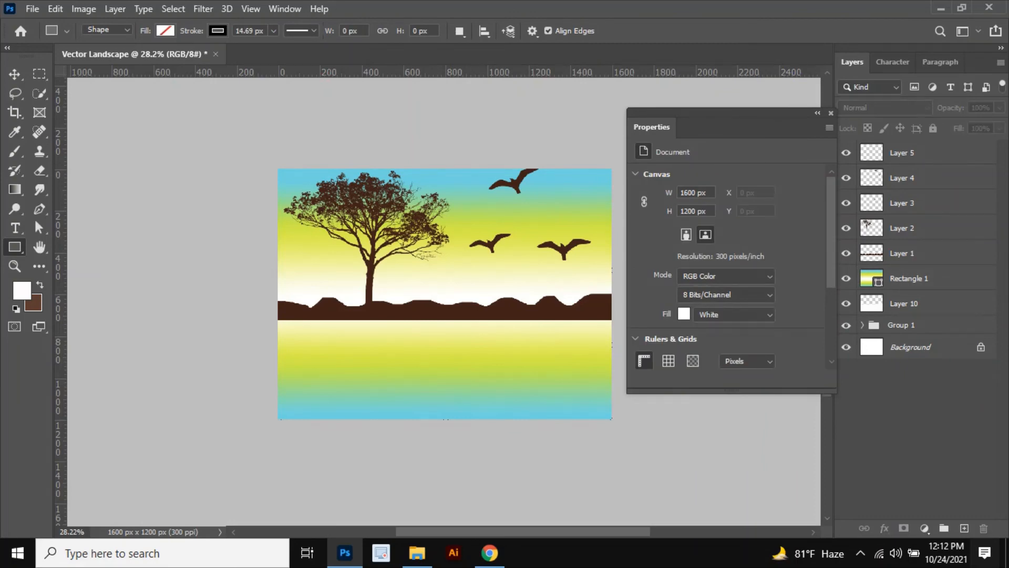
Step: Close the Properties panel and move the gradient rectangle layer below Group 1, just above Background
click(831, 113)
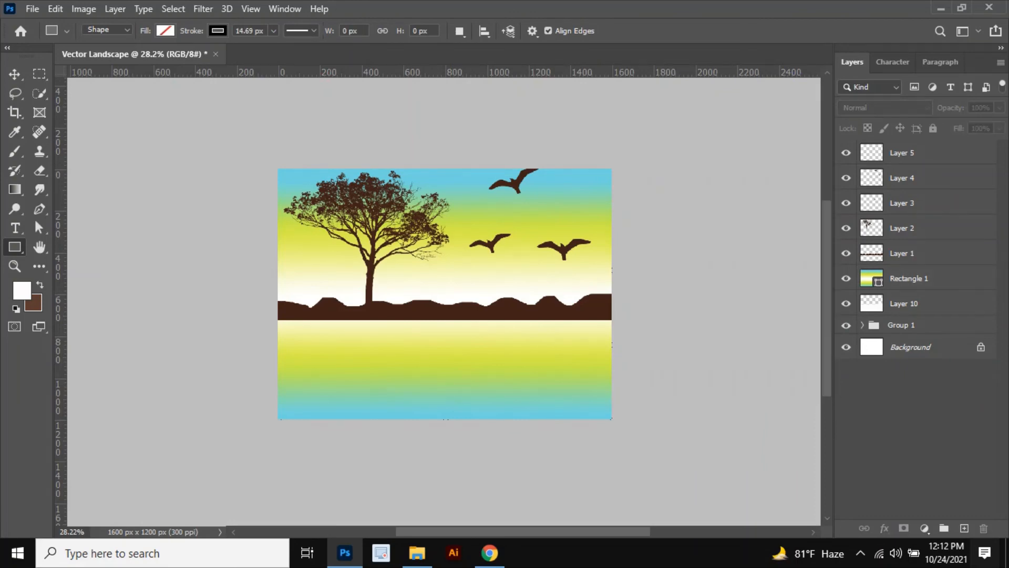
click(915, 279)
drag(914, 278, 914, 308)
drag(873, 314, 873, 328)
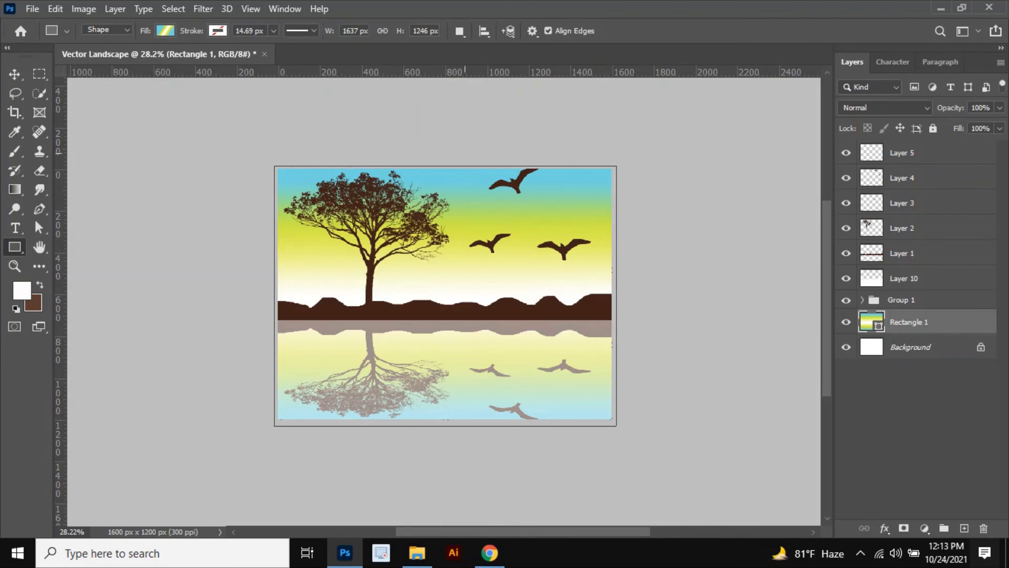
Step: Deselect on the canvas, then add a new layer above the gradient rectangle layer
click(14, 74)
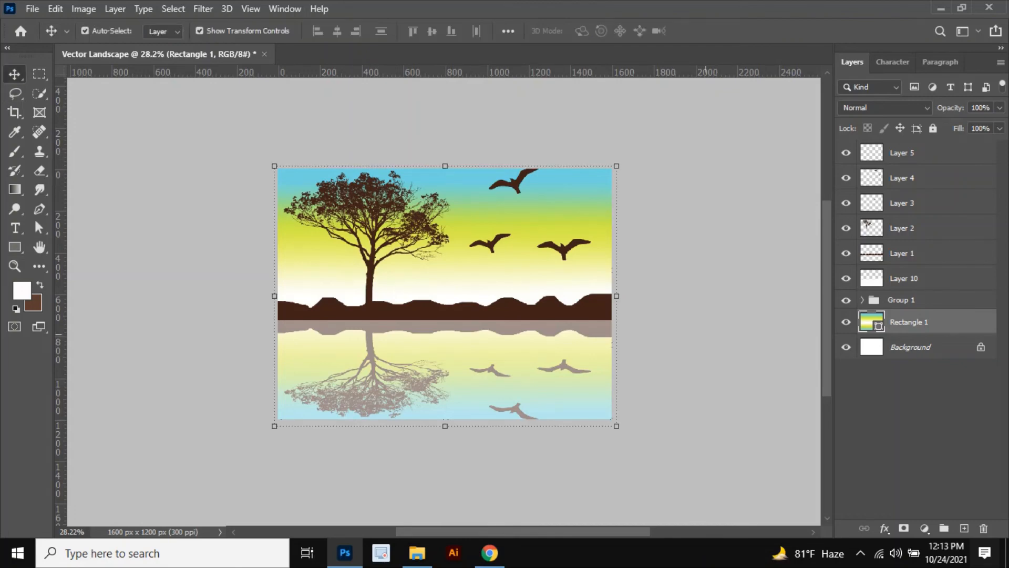
click(704, 220)
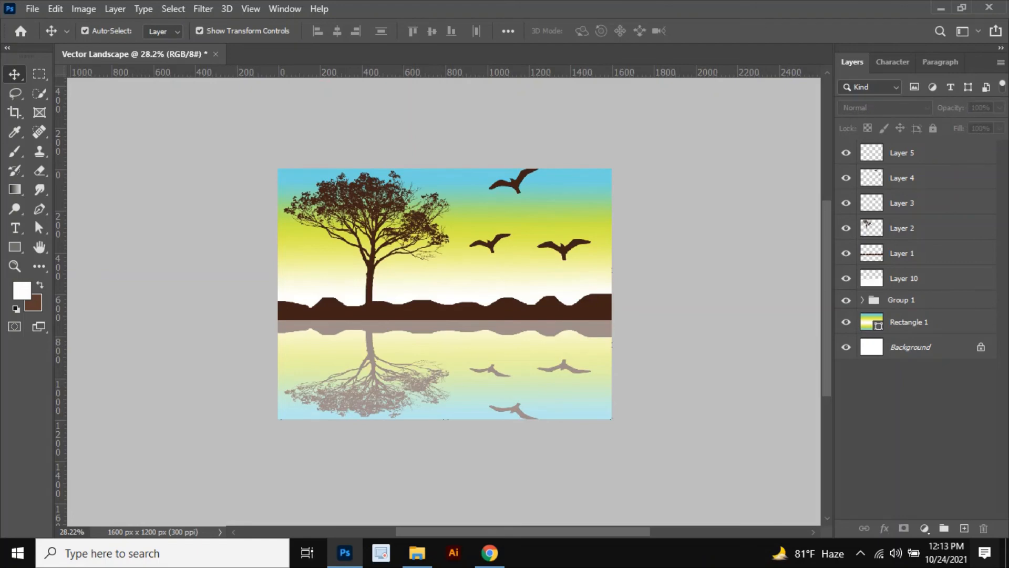
click(909, 322)
click(964, 528)
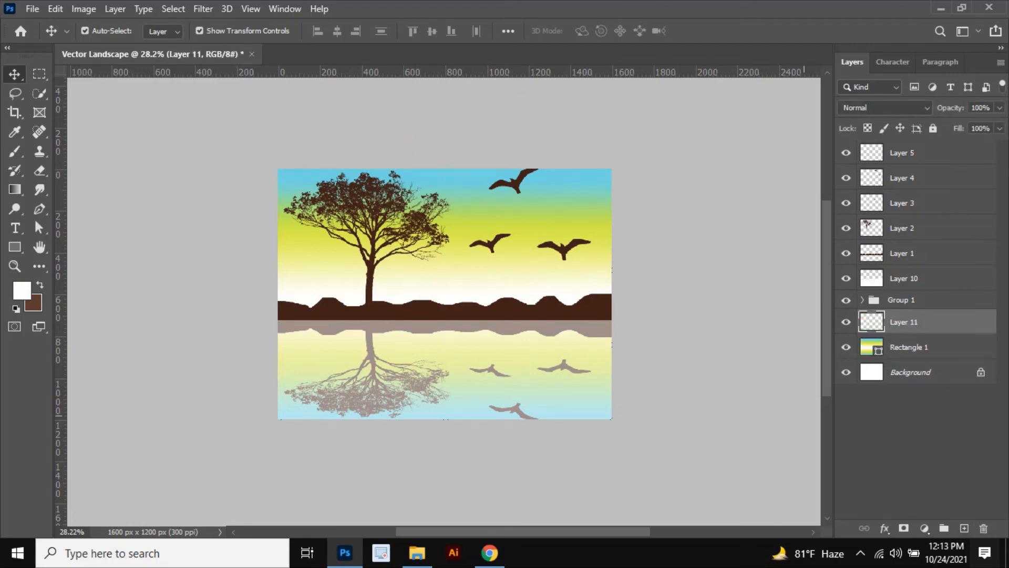
Step: Switch to the Brush tool and choose the Kyle's Spatter Brushes - Pressure Control brush at 80 px from Special Effects Brushes
click(15, 152)
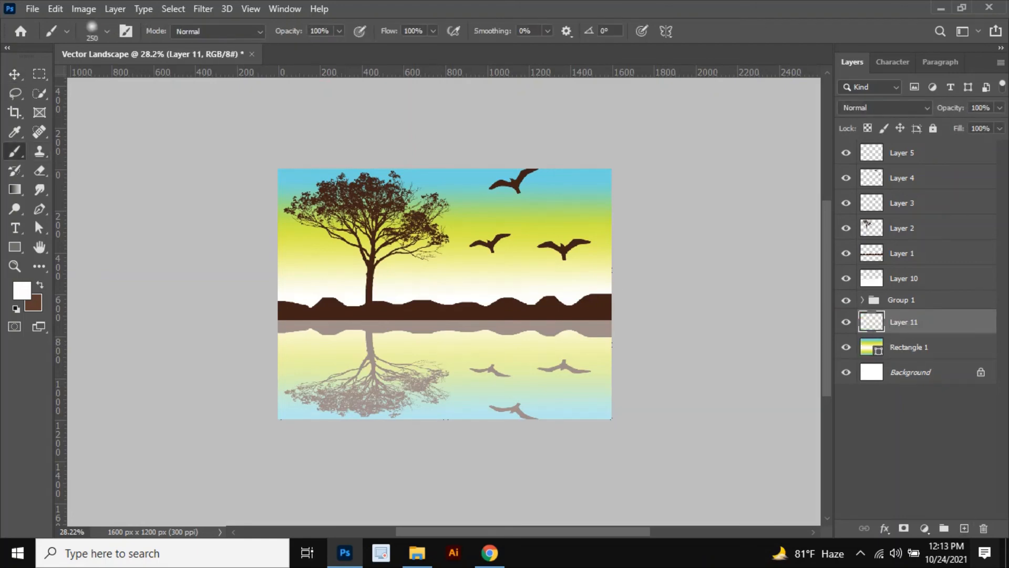
click(107, 30)
click(28, 174)
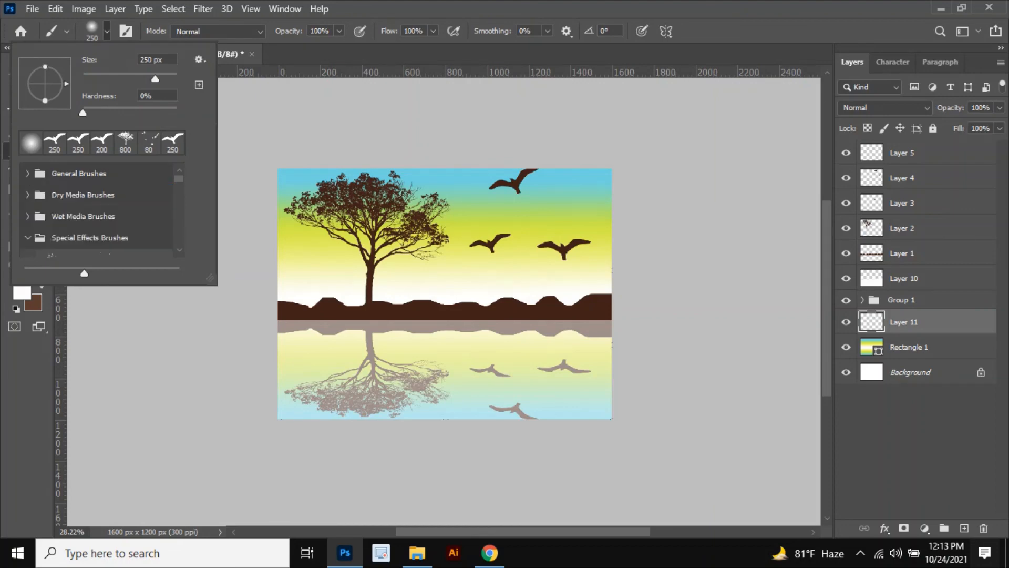
scroll(96, 210, down, 1)
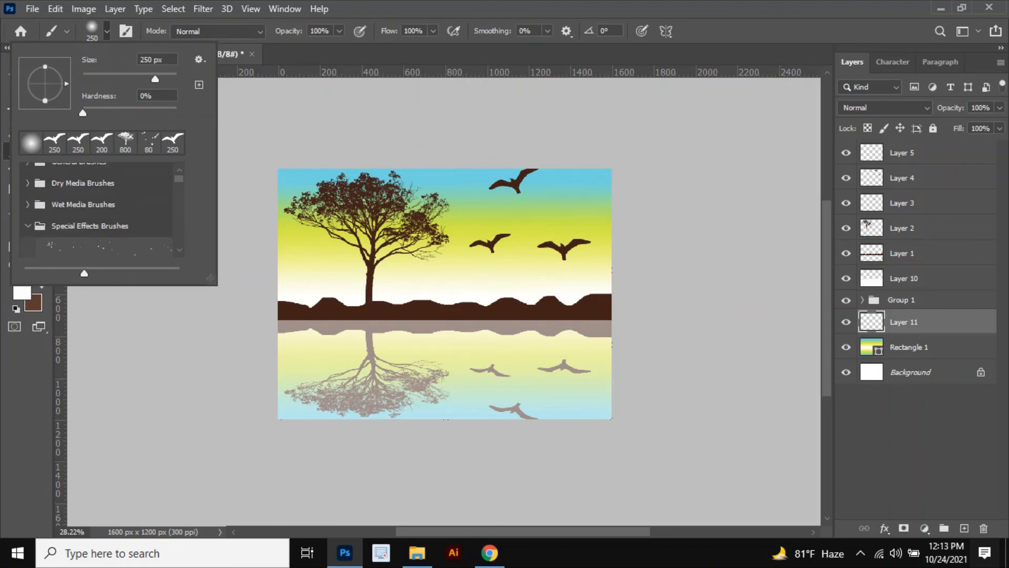
scroll(96, 211, up, 1)
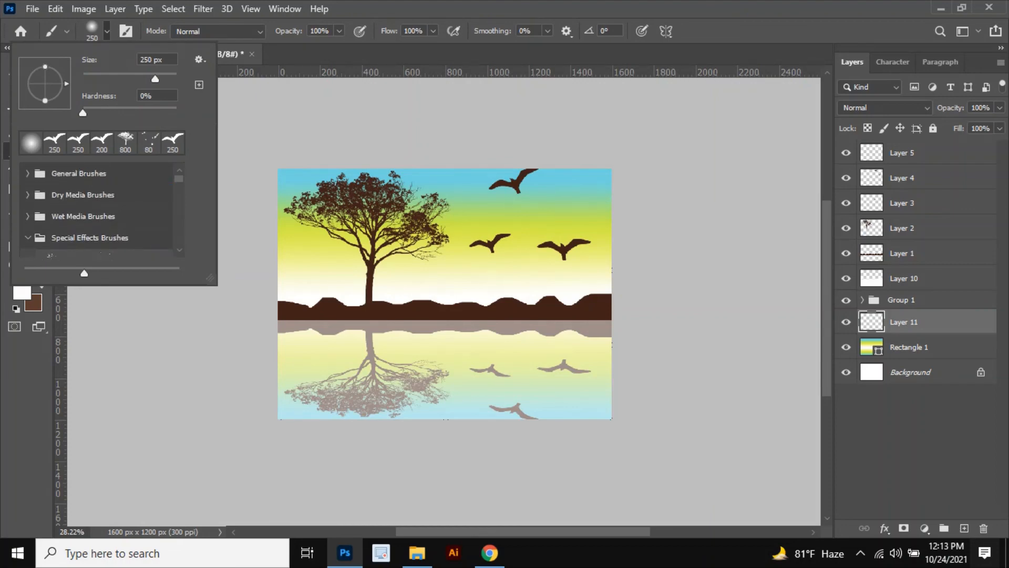
click(28, 238)
scroll(96, 221, down, 1)
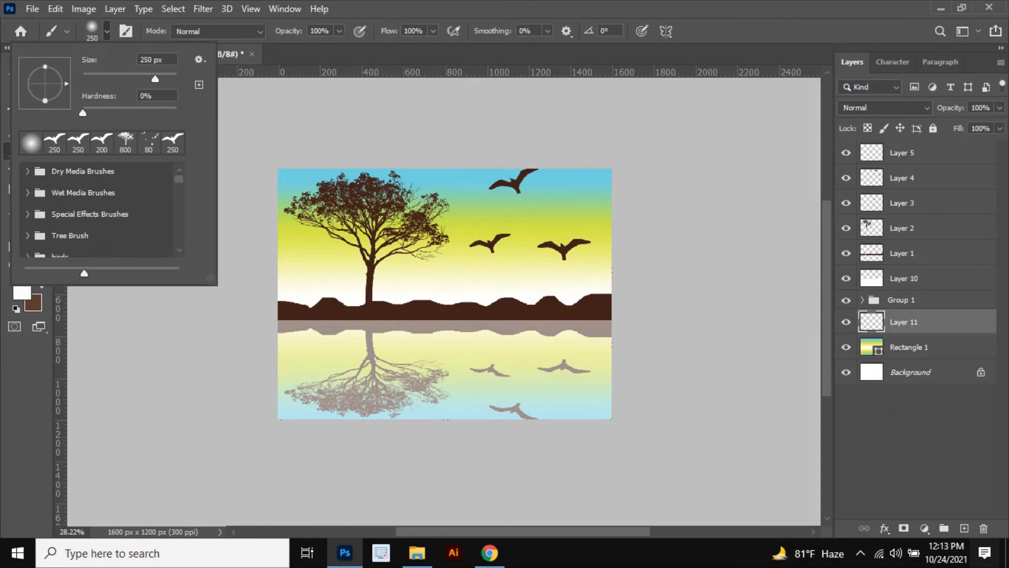
scroll(96, 210, up, 1)
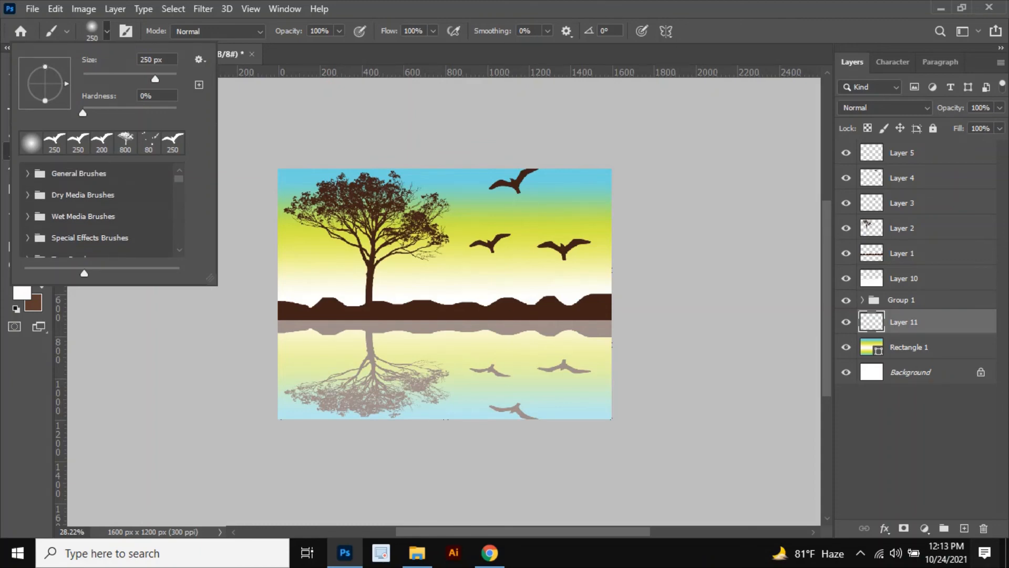
click(28, 237)
scroll(96, 221, down, 3)
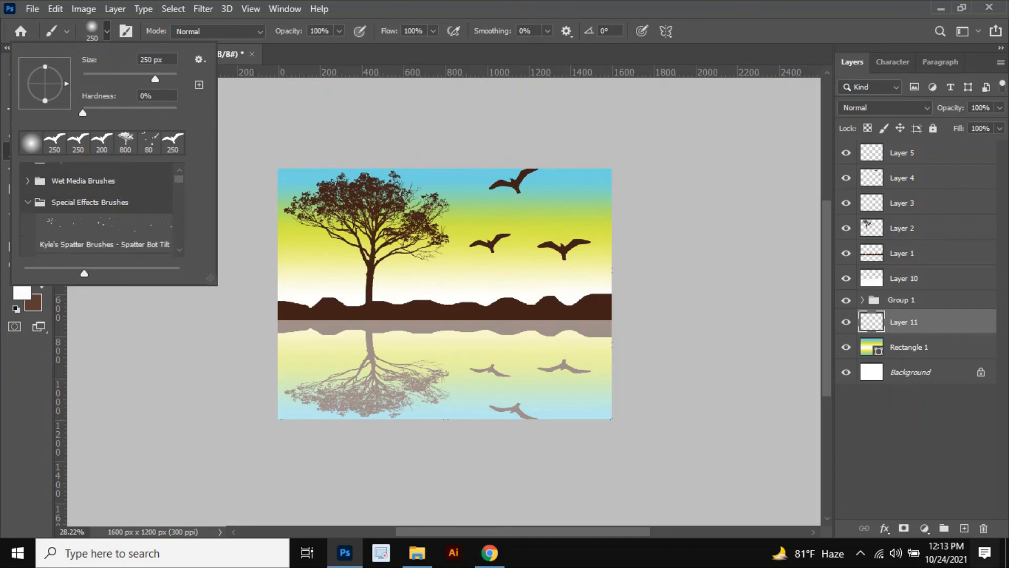
scroll(96, 210, down, 2)
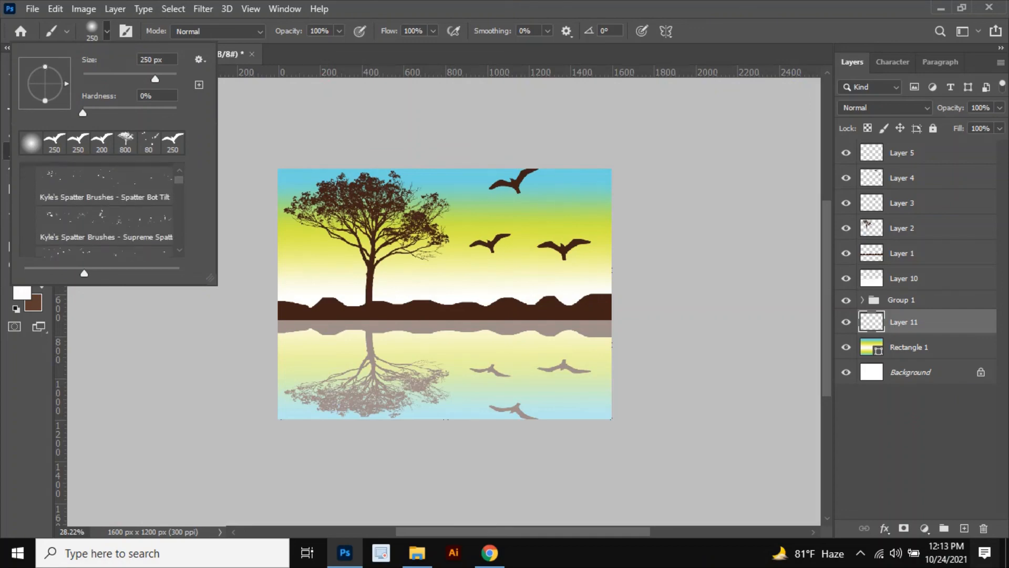
click(104, 234)
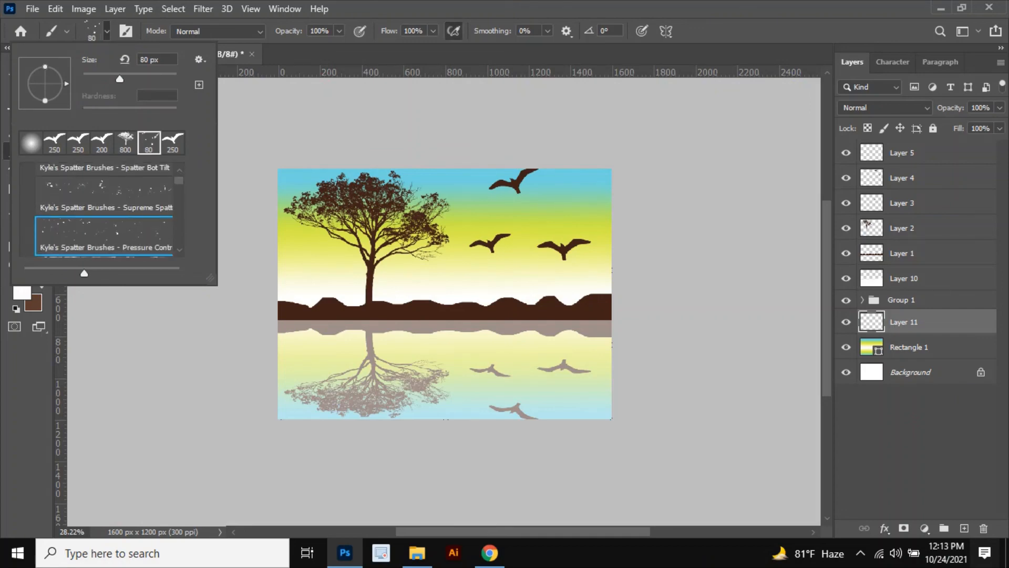
click(87, 394)
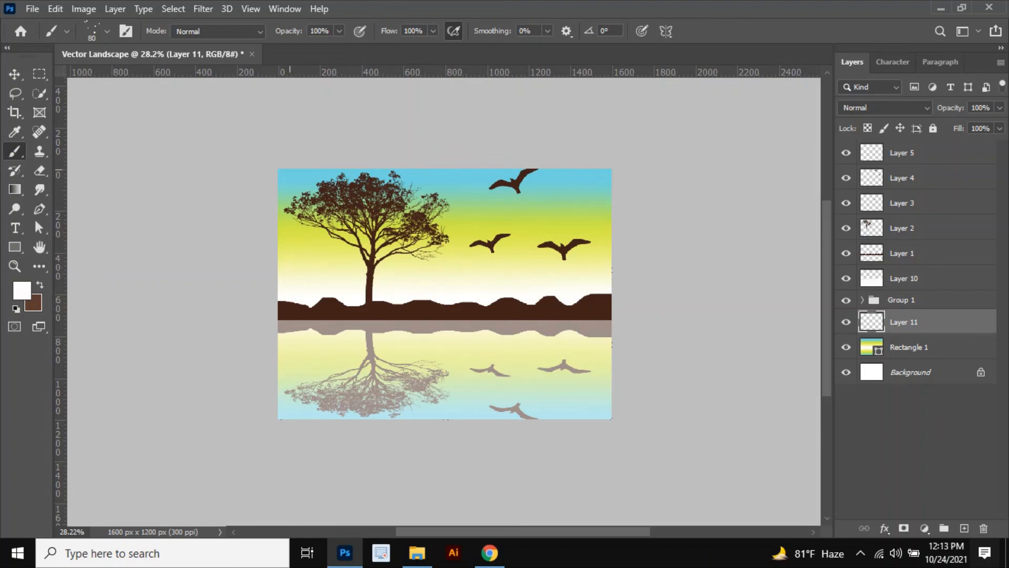
Step: Paint white spatter across the sky and the right edge on the new layer
mouse_move(288, 189)
mouse_down()
mouse_move(316, 176)
mouse_move(515, 175)
mouse_up()
drag(592, 184, 607, 207)
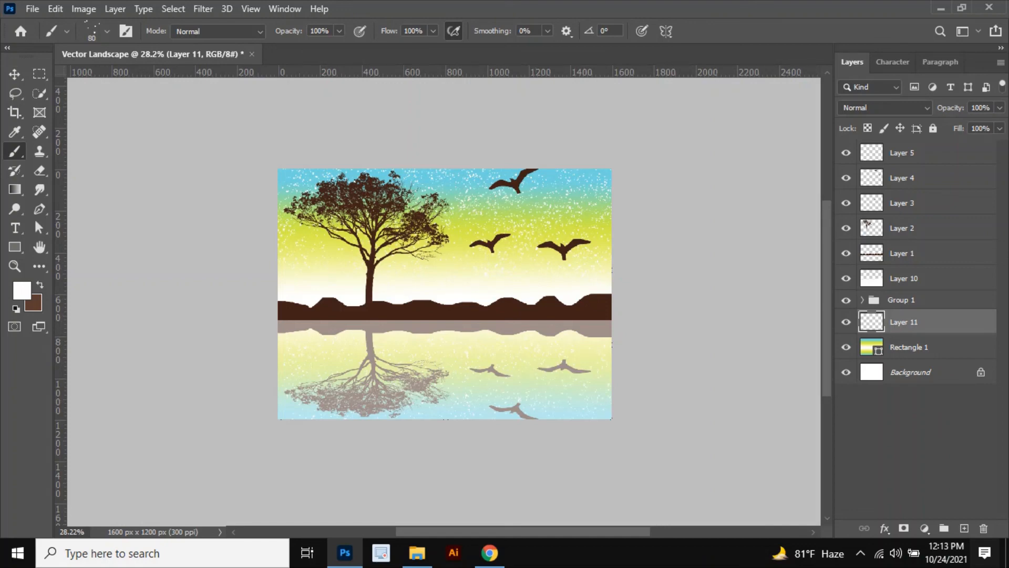
drag(904, 322, 904, 144)
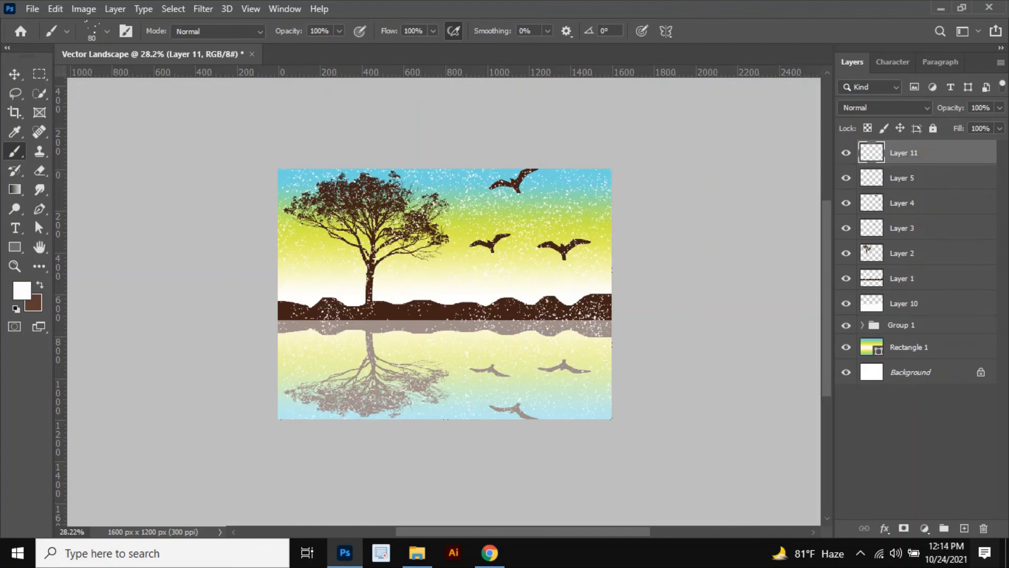
drag(905, 153, 904, 346)
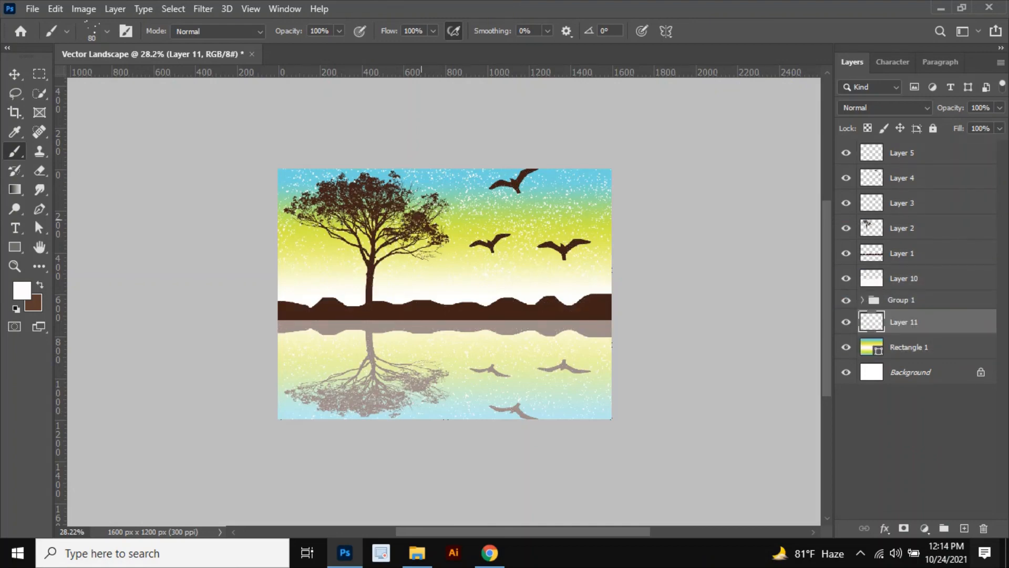
key(v)
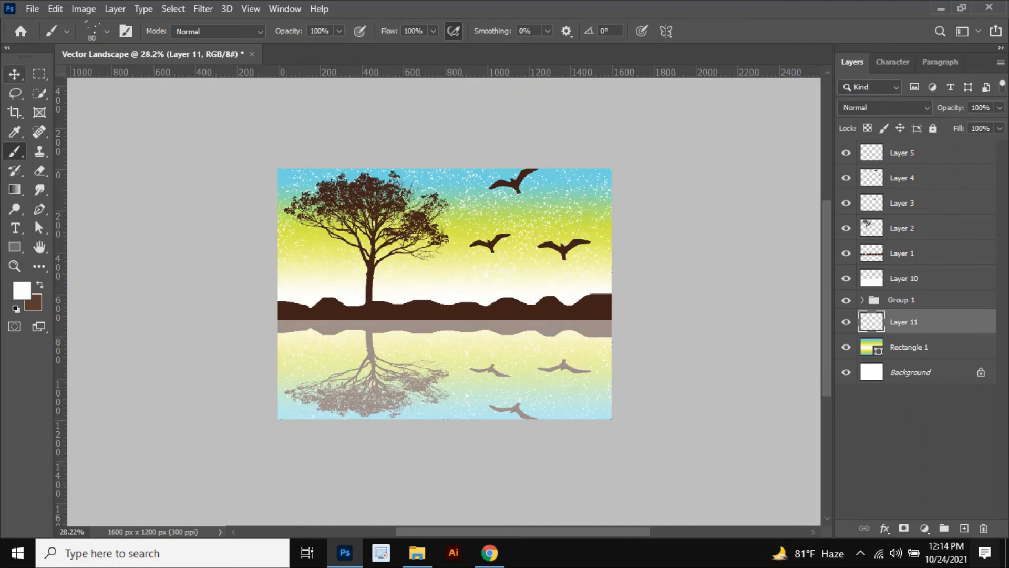